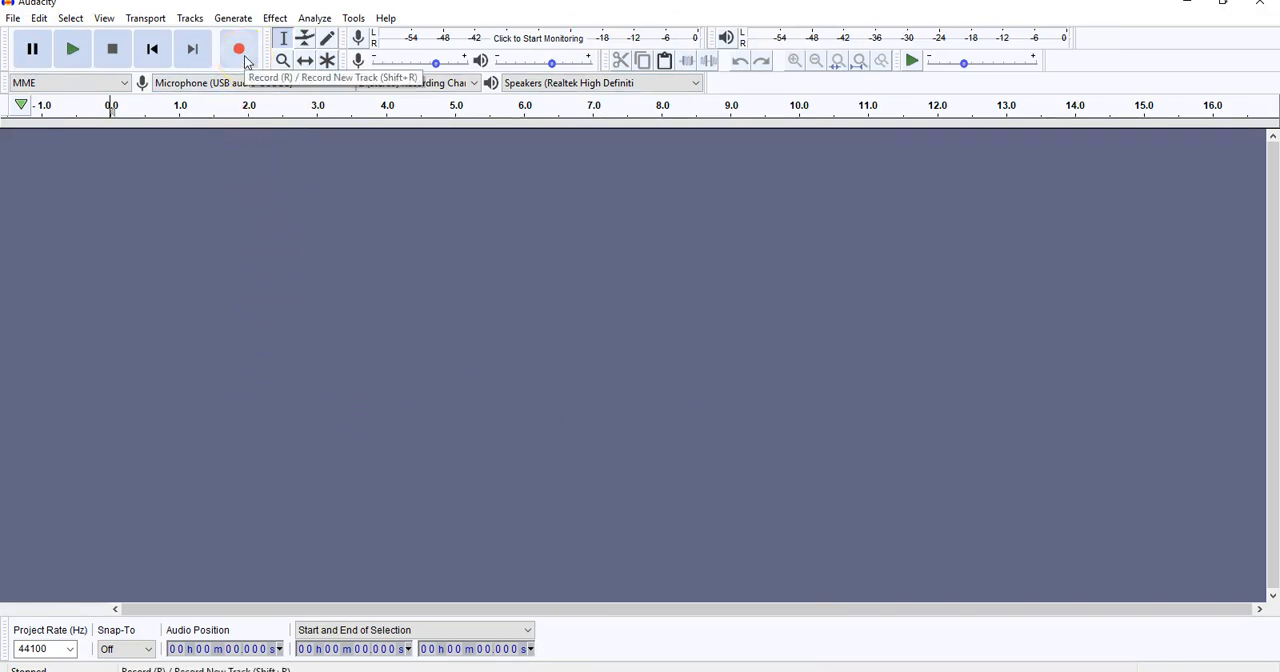
Import the audio file "S2 EP 2 Doyle Rough Edit In Progress" from the Satire Doyle folder inside Season 2.
click(13, 18)
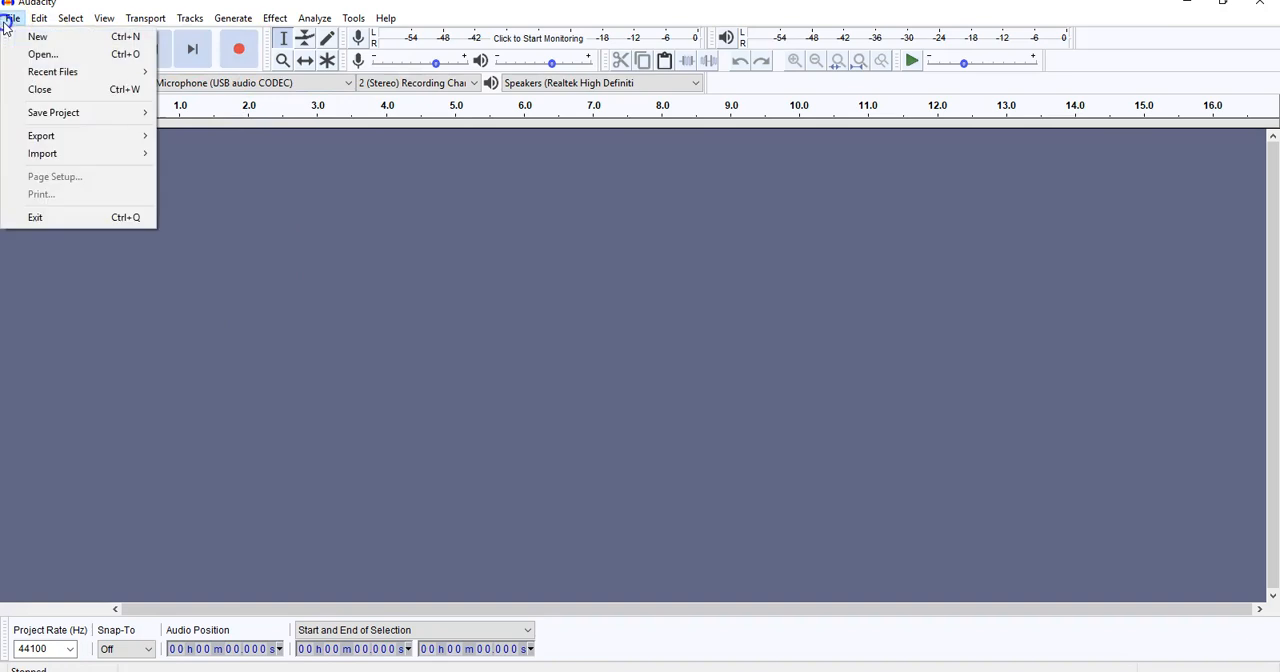
mouse_move(60, 153)
click(186, 157)
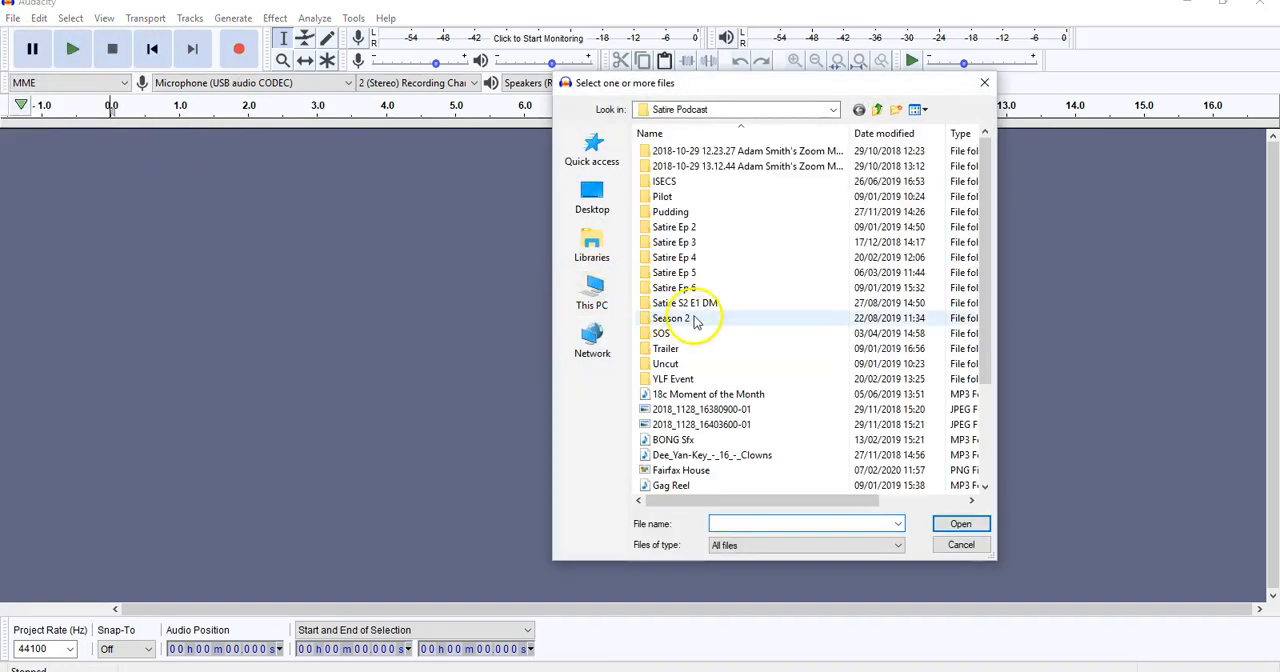
click(700, 322)
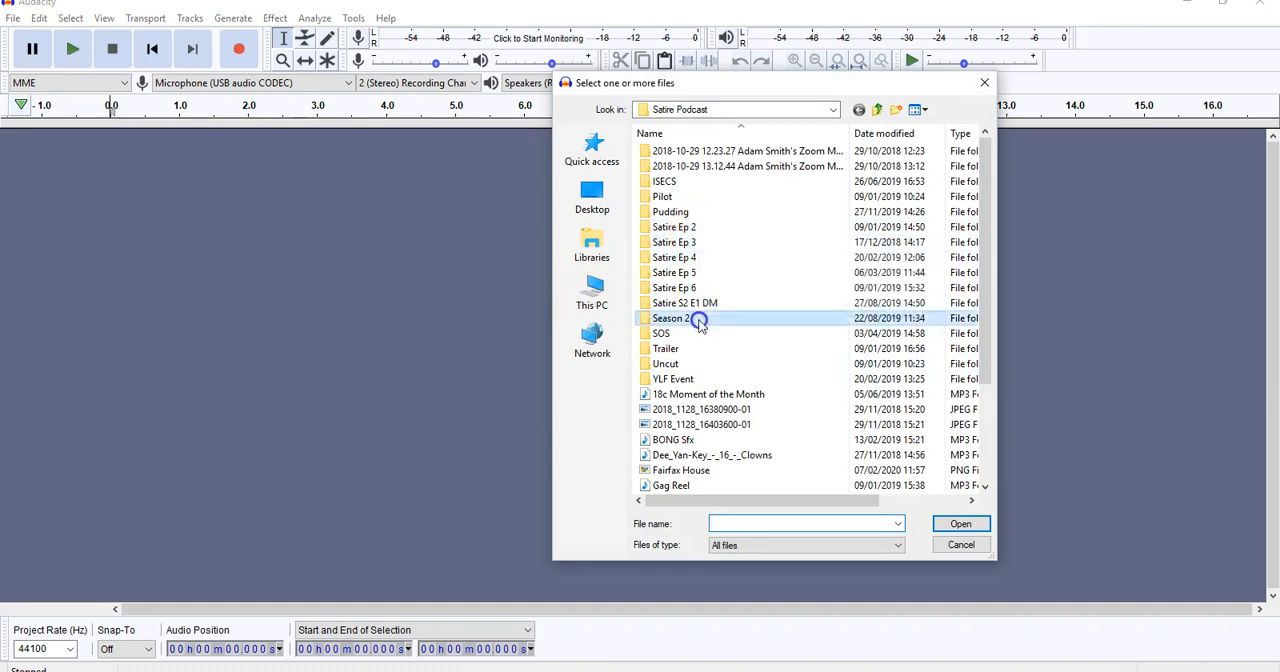
double_click(700, 320)
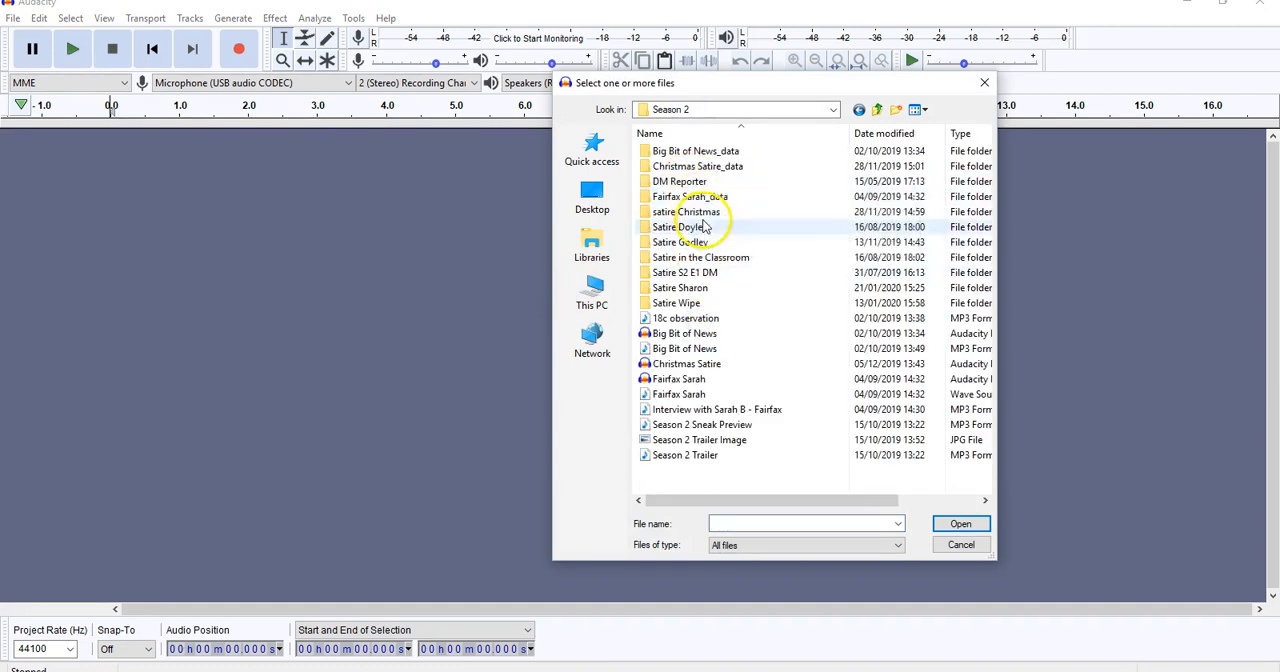
double_click(703, 227)
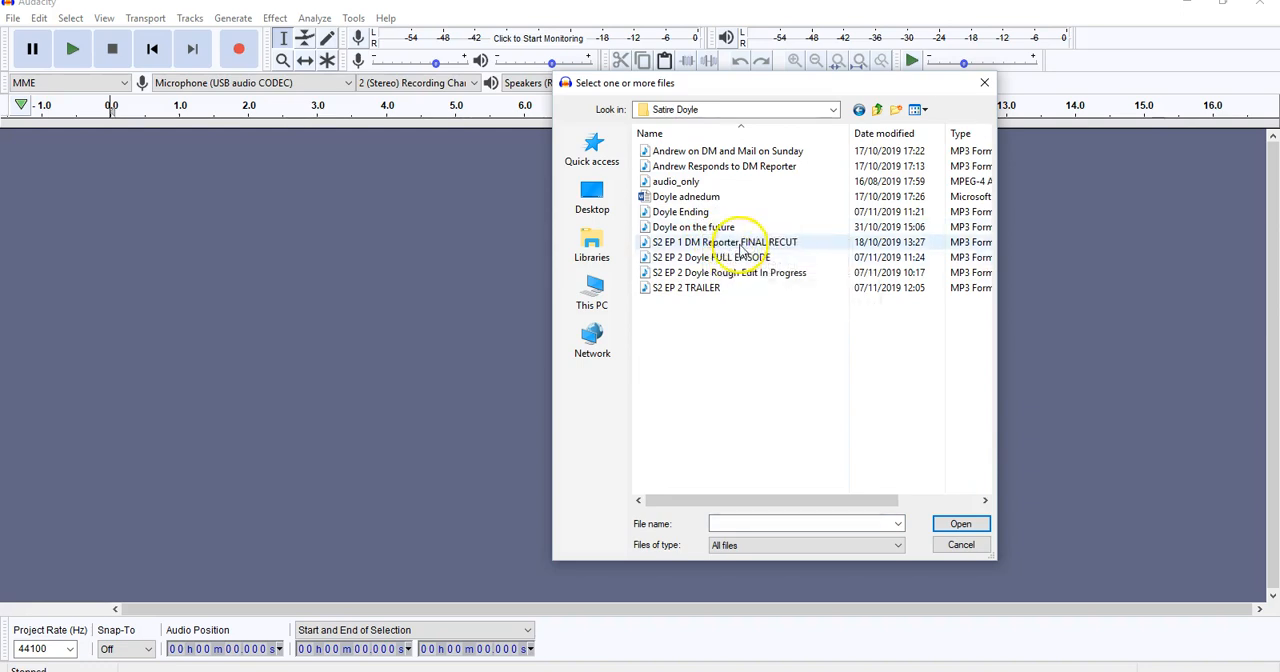
double_click(745, 273)
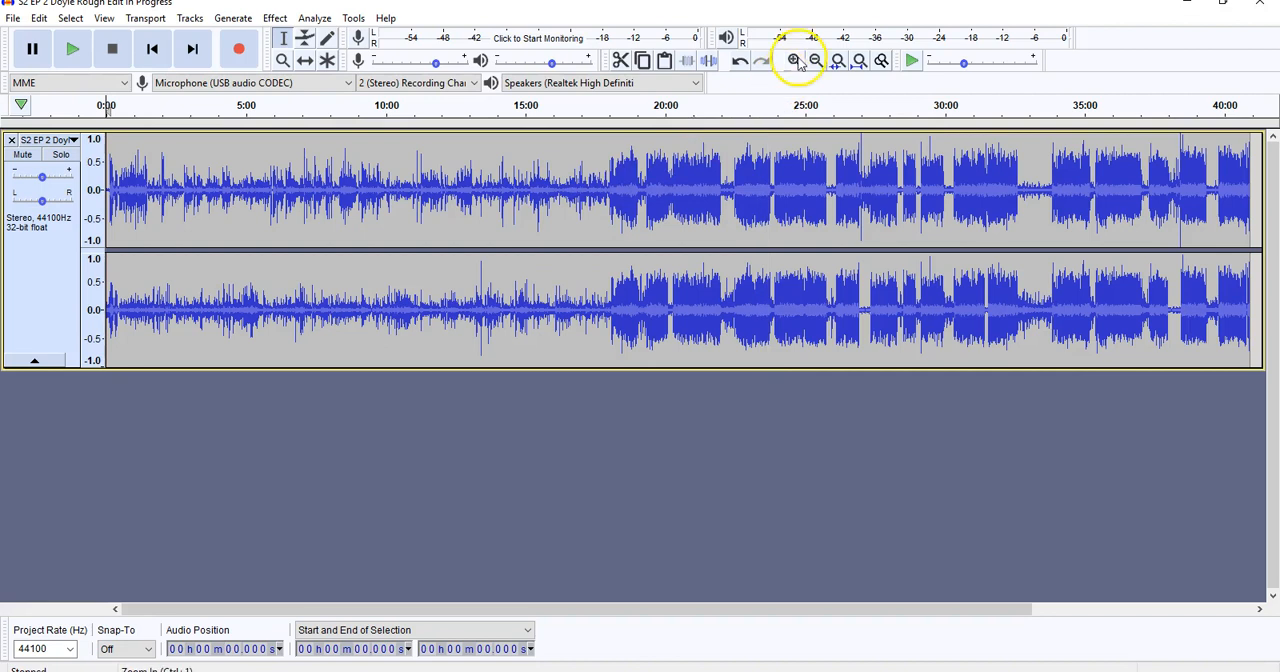
Listen to the track from about 1:36 with the waveform enlarged, and stop playback.
click(149, 192)
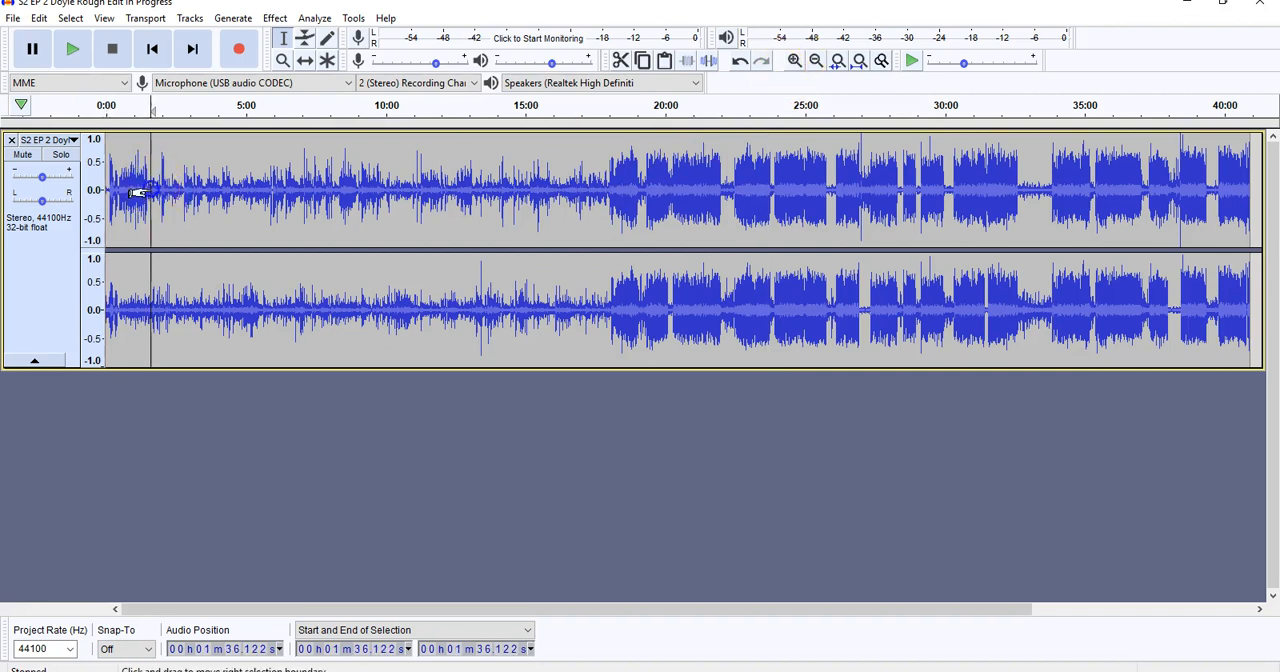
click(75, 55)
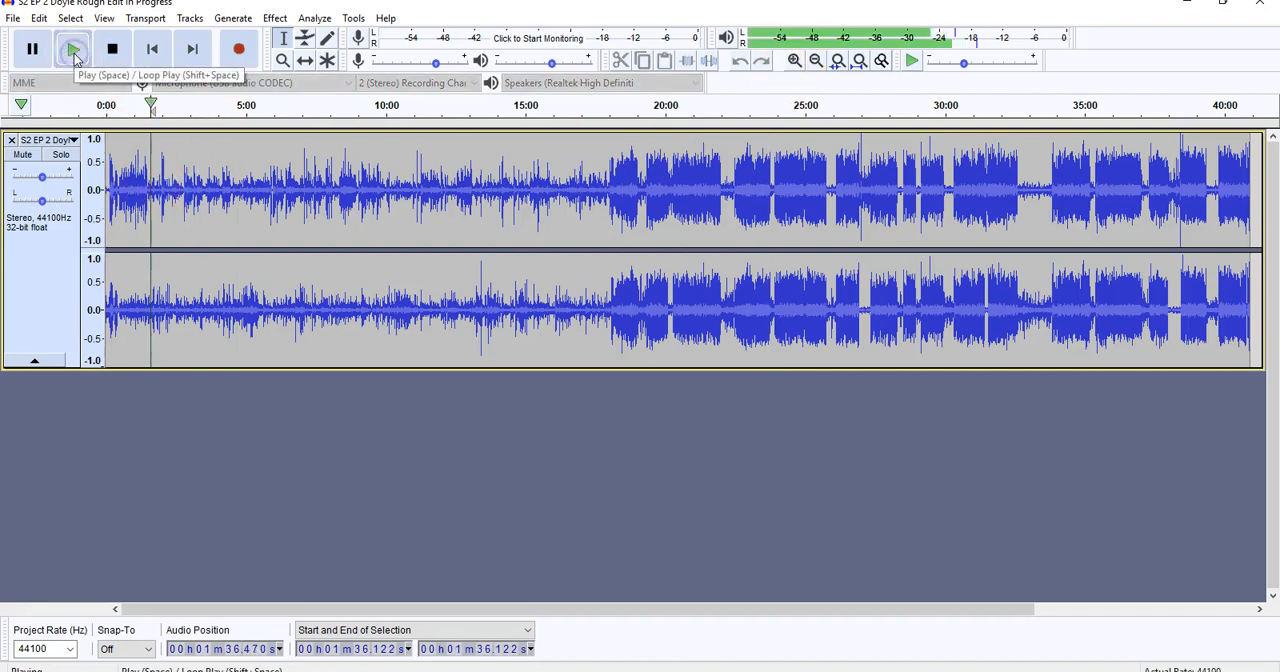
click(794, 61)
click(794, 61)
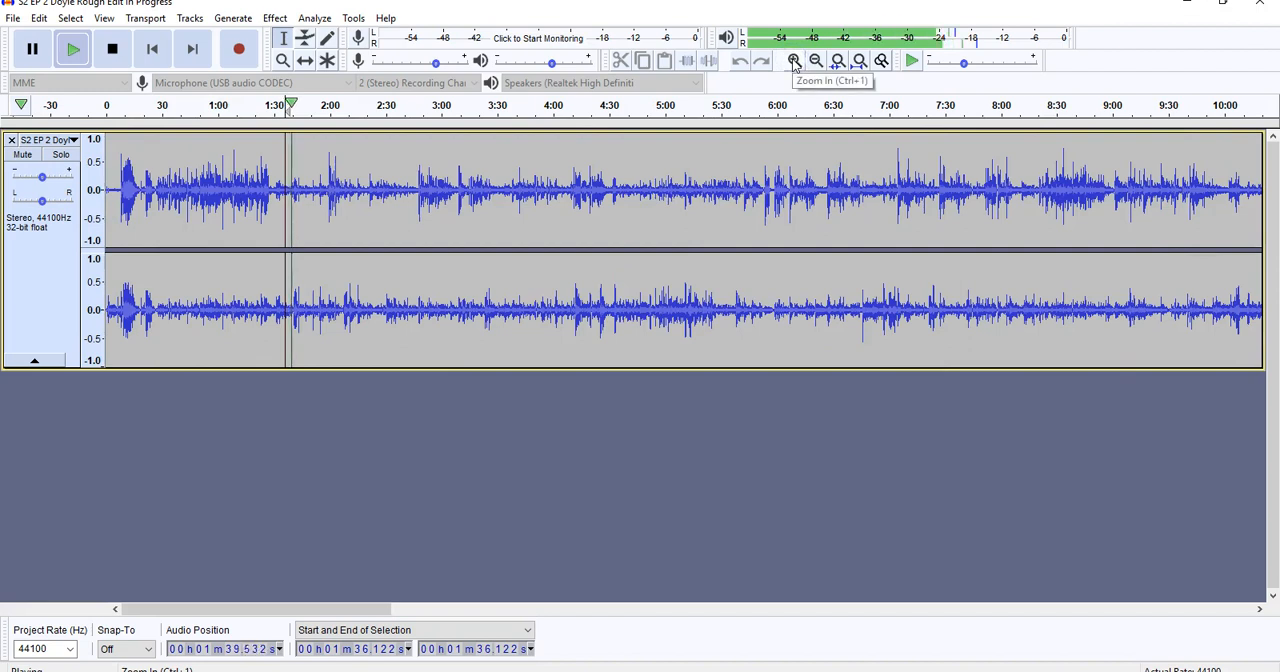
click(114, 45)
Listen to the track from about 10:18 and pause playback after several seconds.
drag(300, 607, 482, 610)
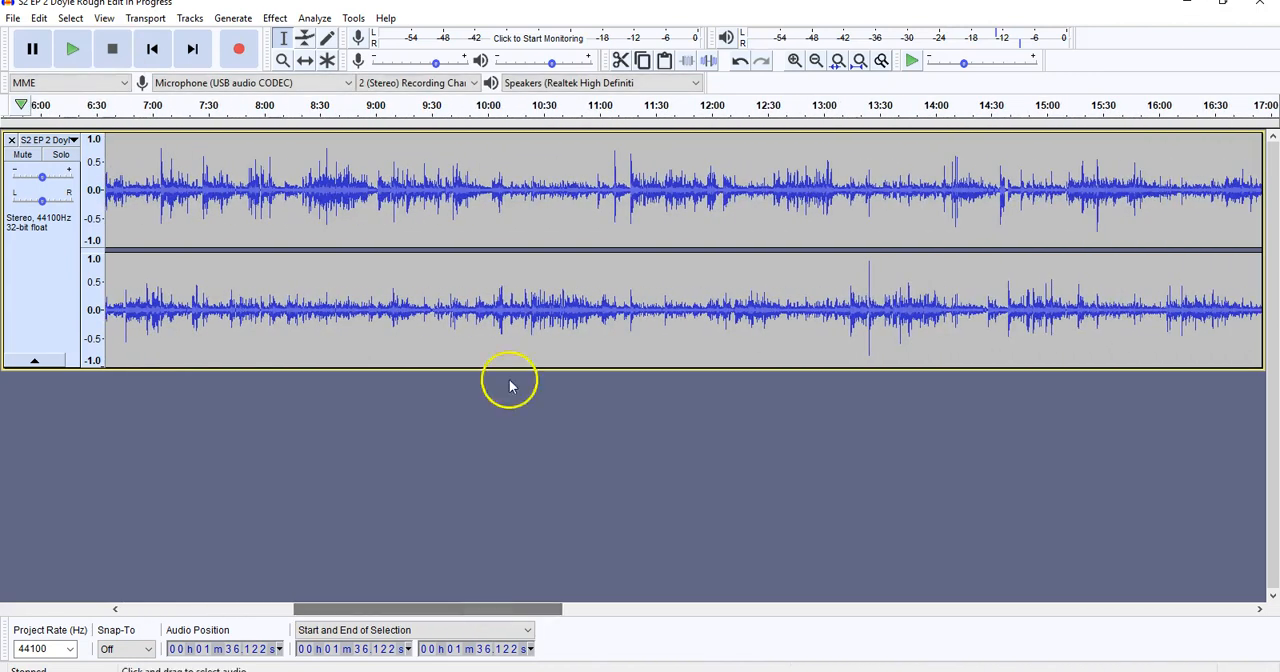
click(521, 178)
click(72, 48)
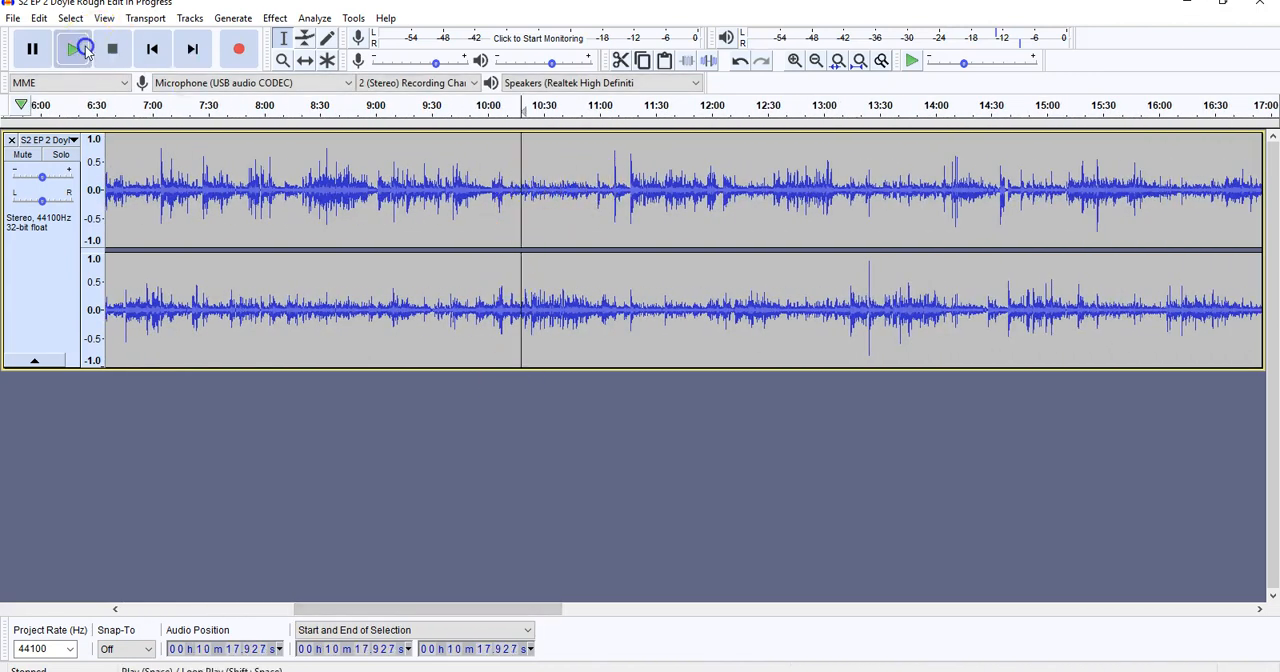
click(794, 60)
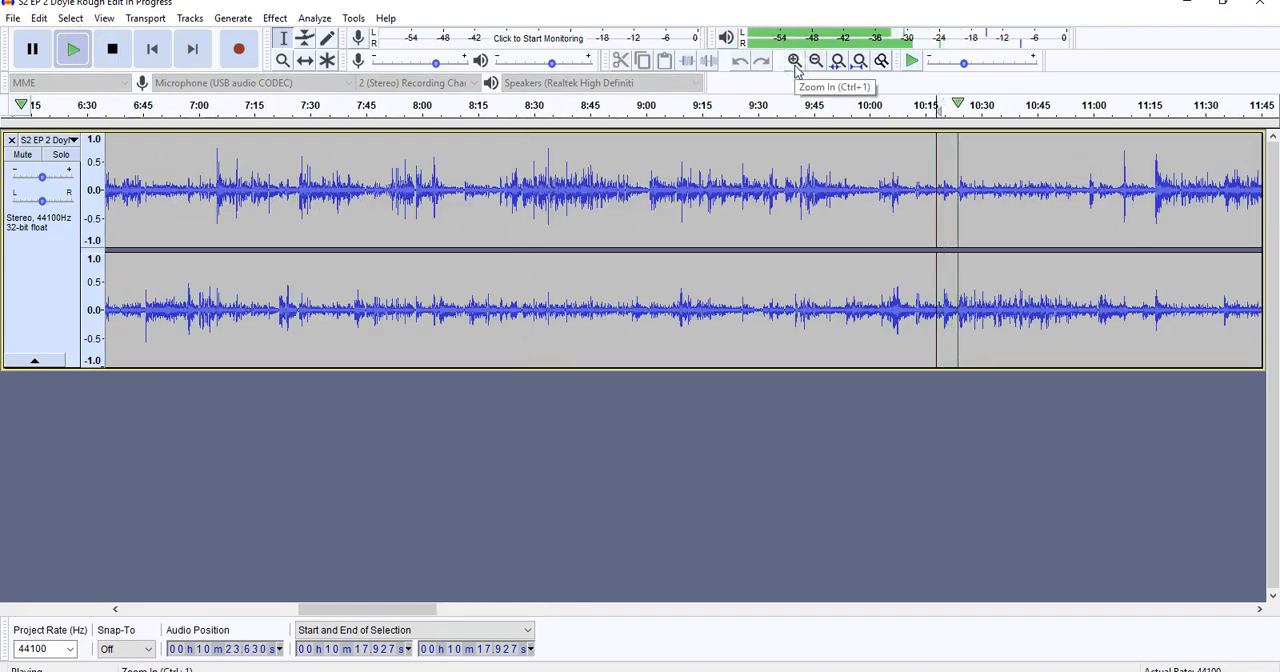
click(817, 64)
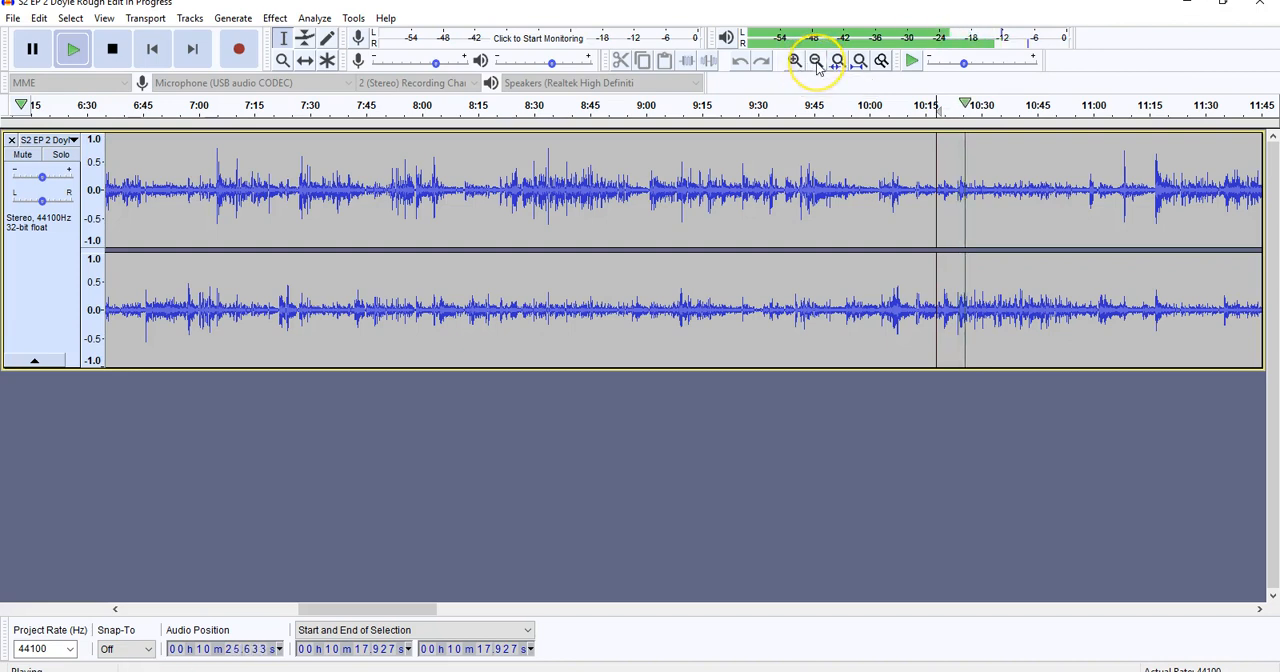
click(38, 52)
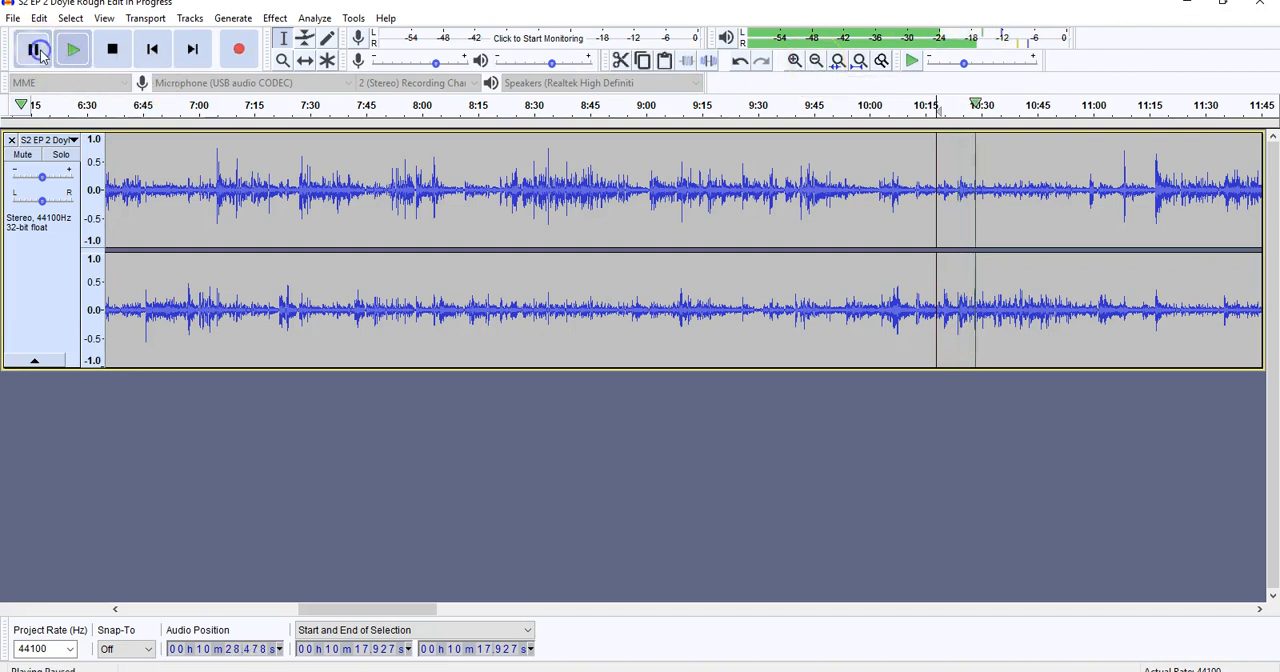
Replay the passage from about 10:17.5 at a closer zoom and pause after the unwanted part.
click(791, 62)
click(791, 62)
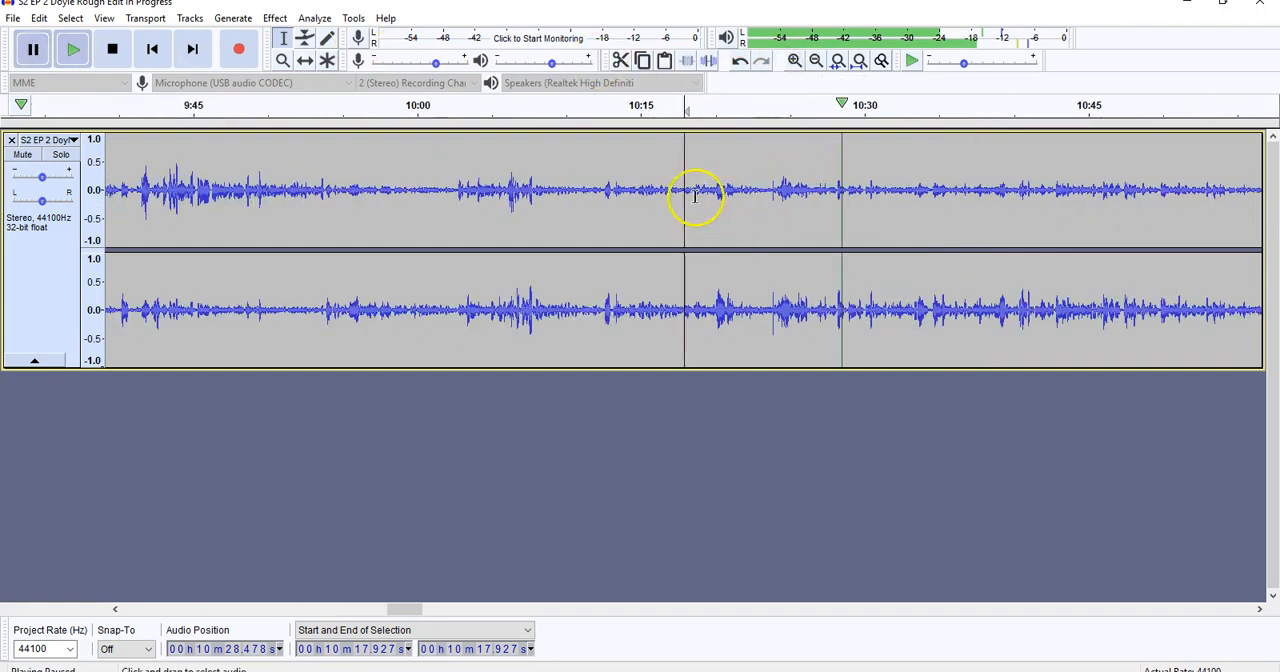
click(679, 192)
click(76, 50)
click(794, 62)
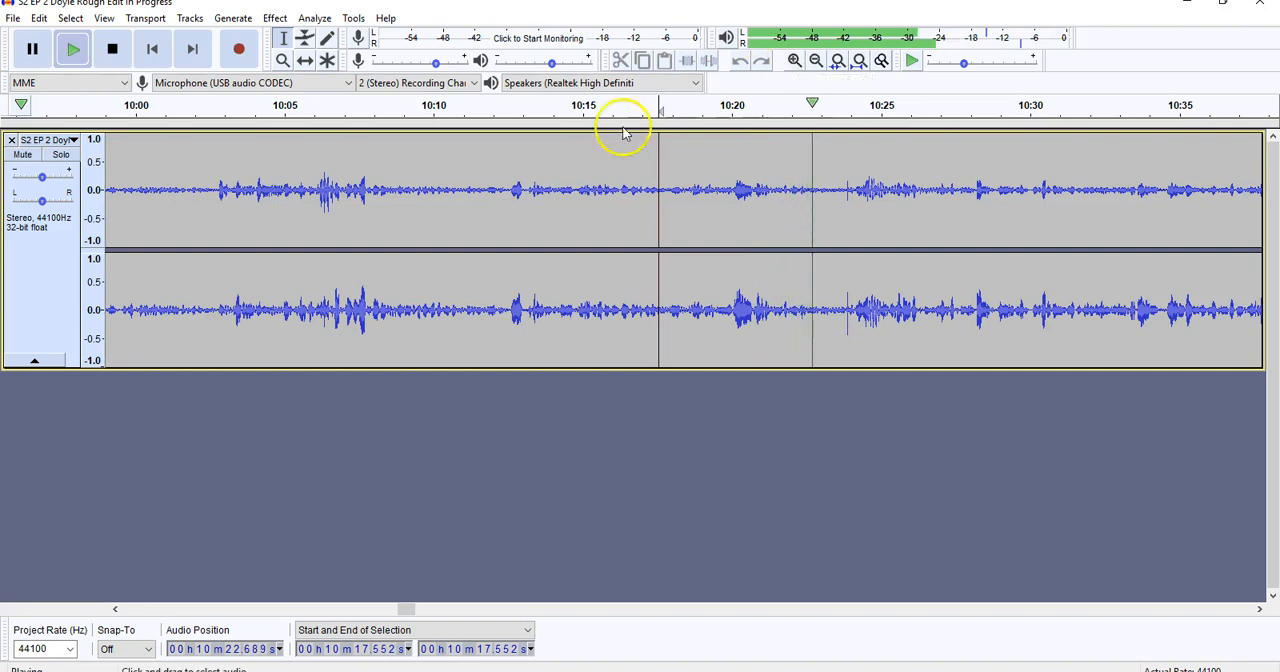
click(35, 55)
Cut the section from about 10:20.0 to 10:23.9 out of the track.
drag(731, 195, 846, 205)
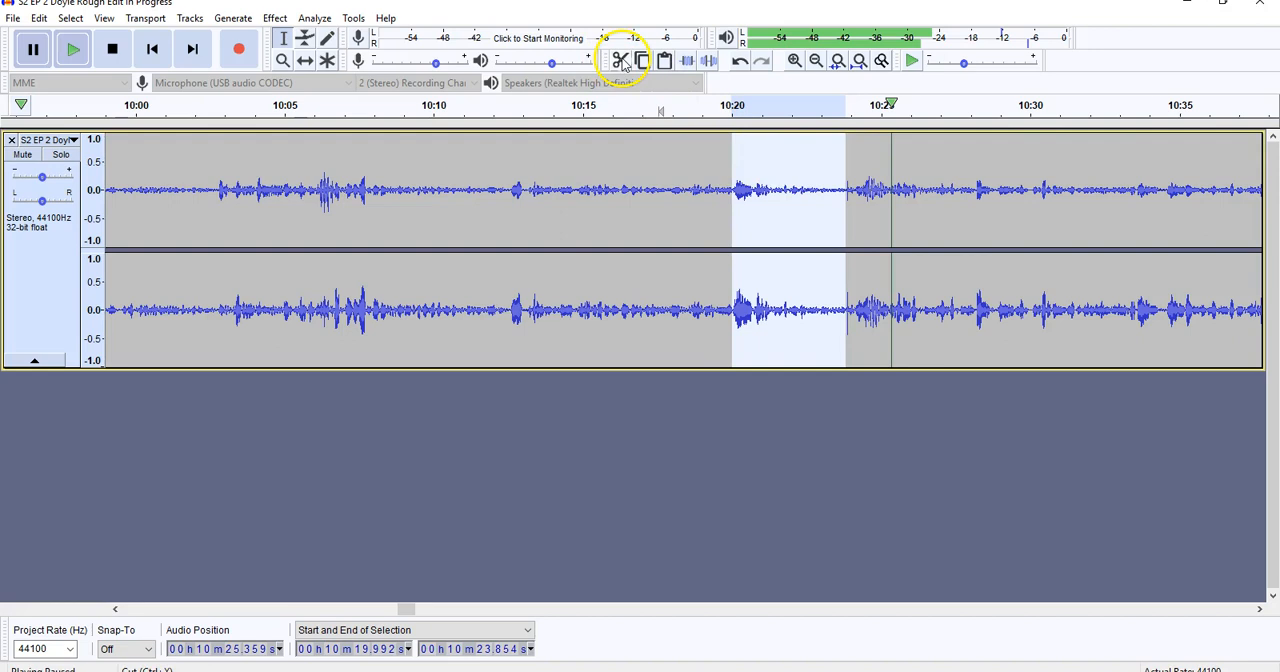
click(39, 18)
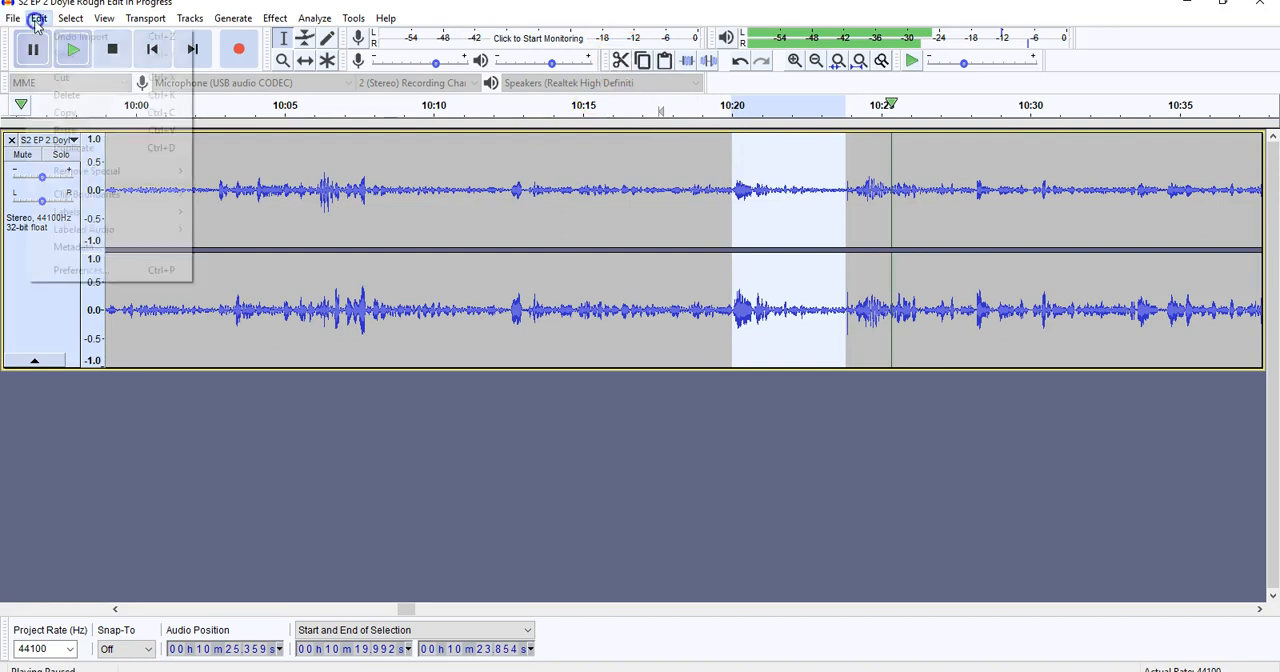
click(73, 78)
Play back the cut's join from about 10:18.8 and pause.
click(695, 183)
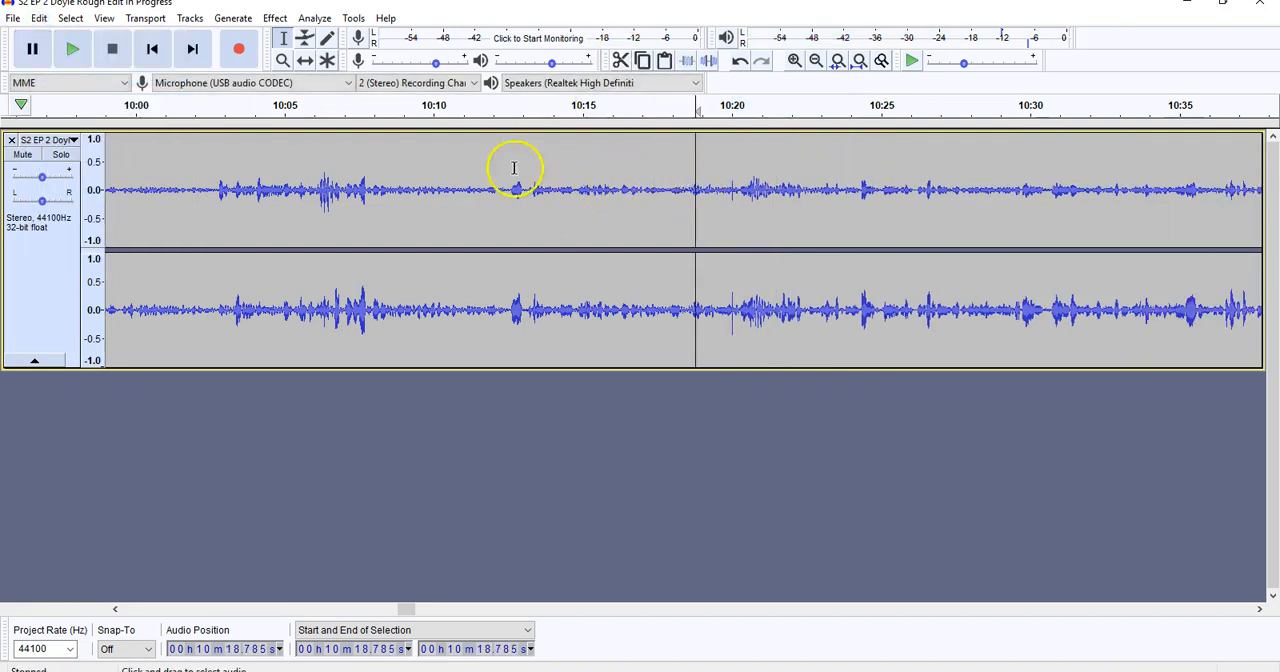
click(73, 47)
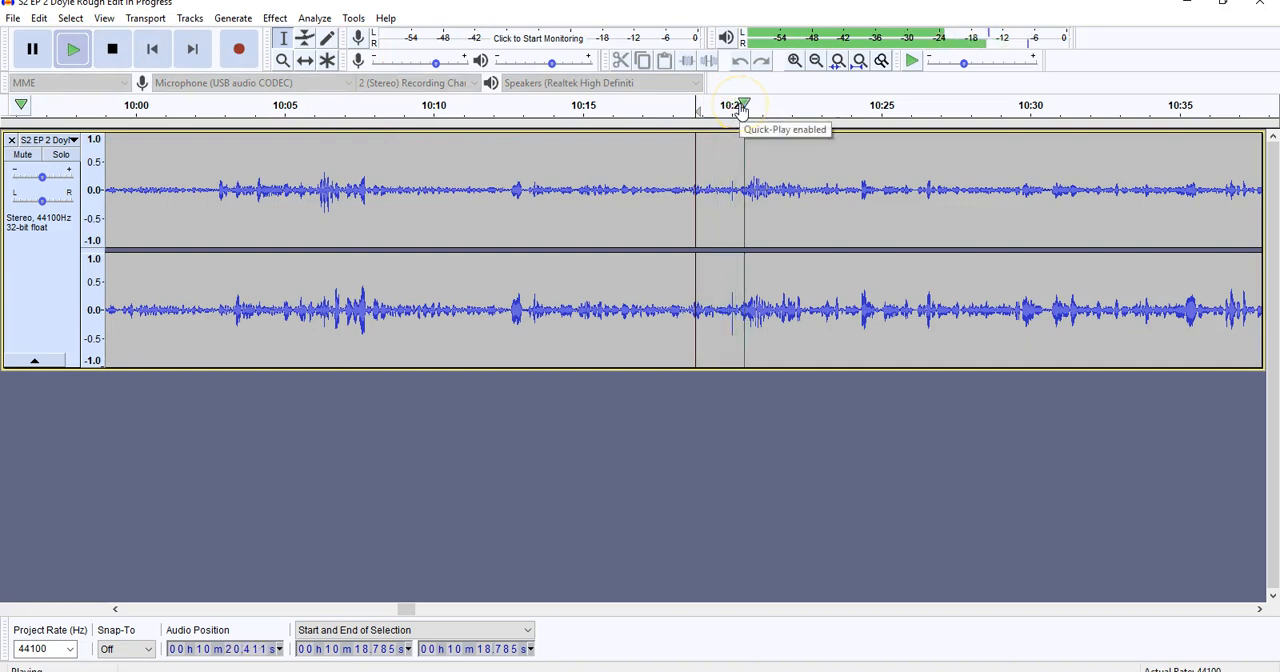
click(32, 52)
Inspect the join up close and play it from about 10:19.8, just before the spike, then pause.
click(795, 62)
click(795, 62)
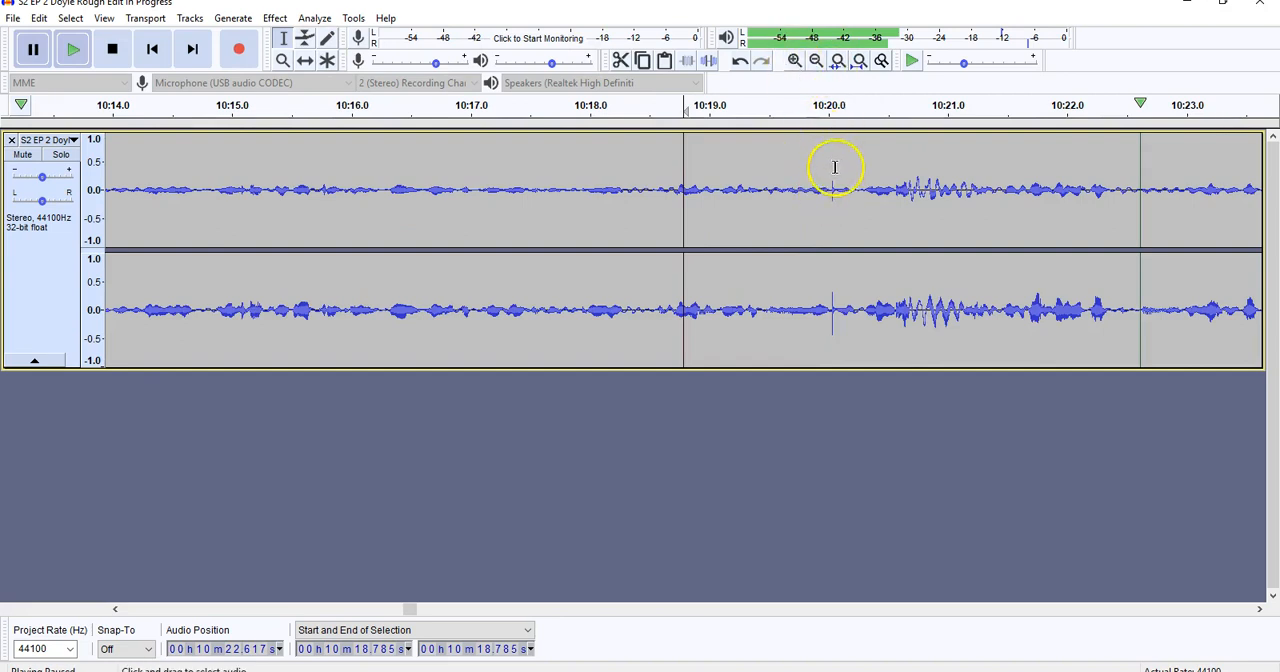
click(806, 197)
click(32, 50)
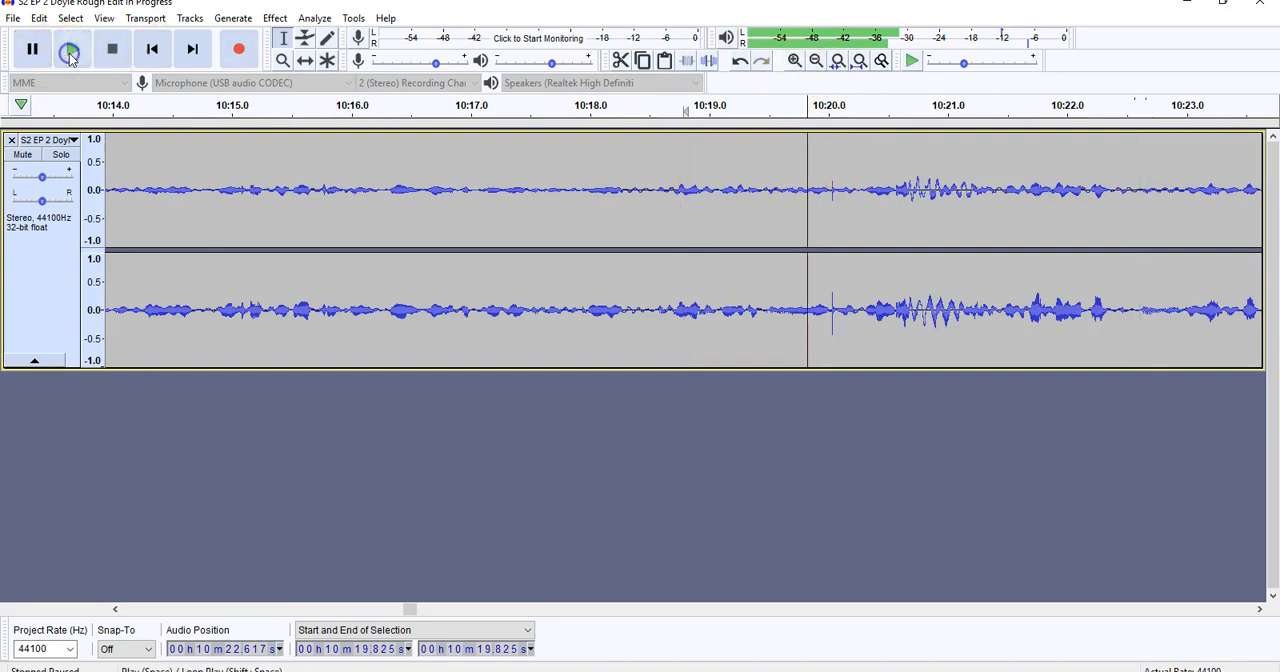
click(72, 50)
click(44, 52)
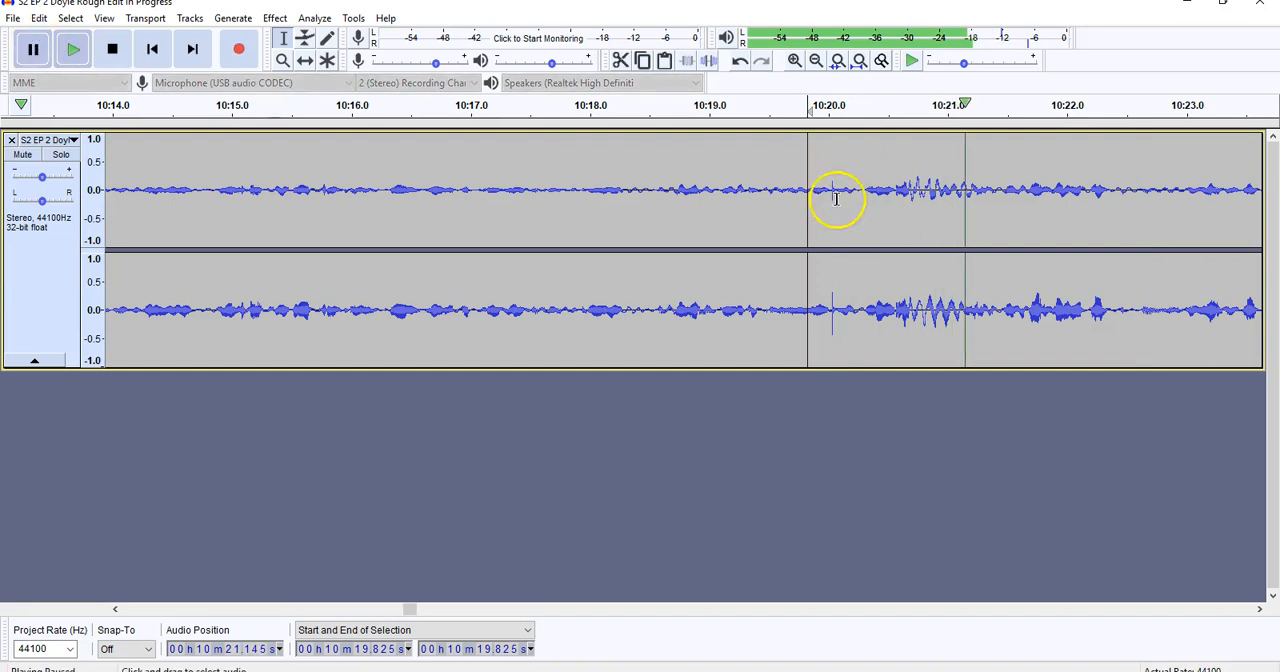
Delete the tiny click spike at about 10:20 and play back the join from about 10:19.
drag(831, 190, 838, 194)
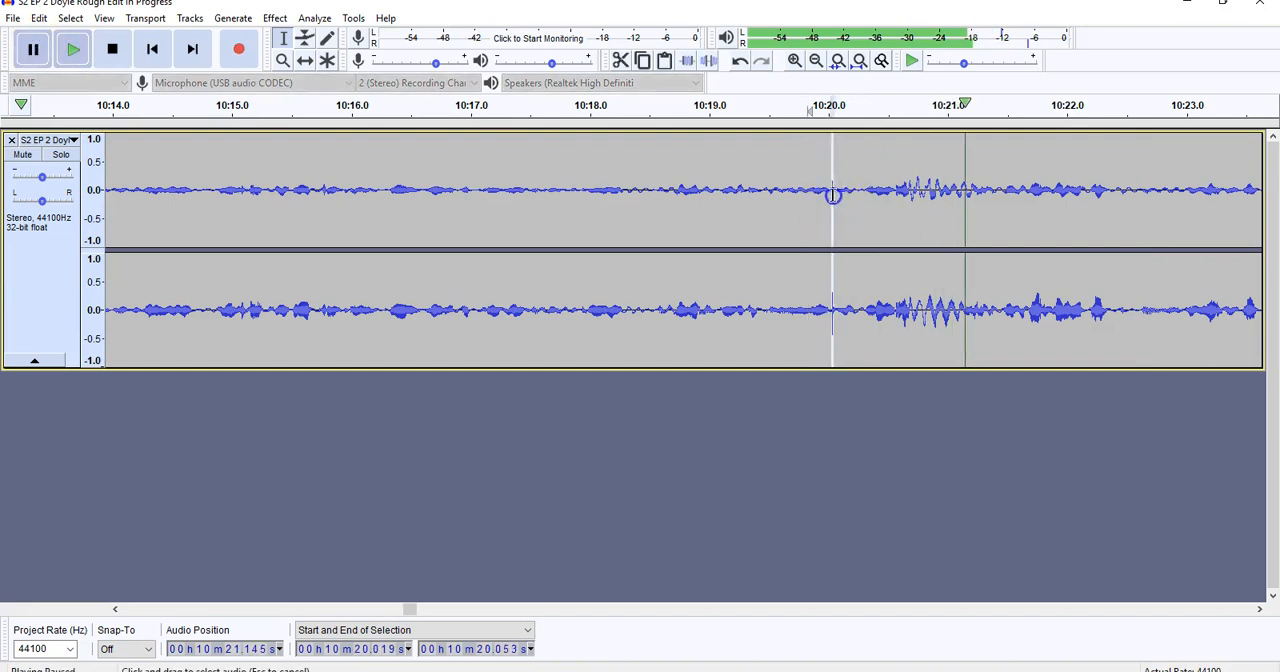
key(Delete)
click(711, 190)
click(59, 50)
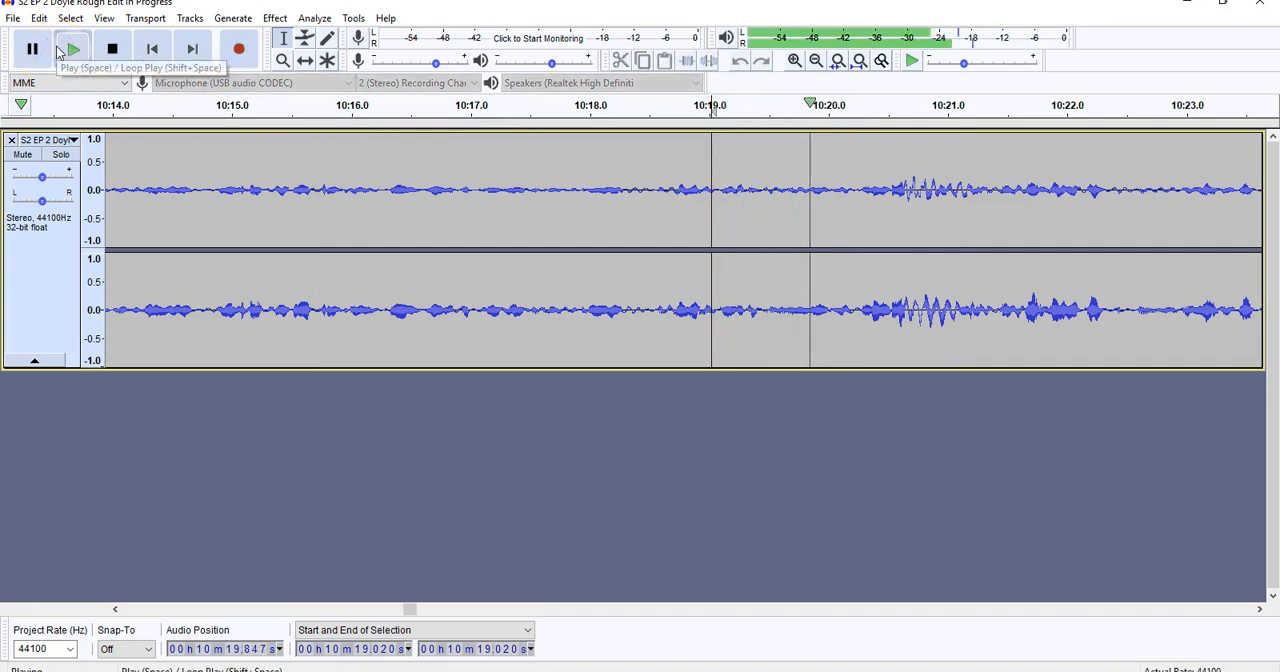
key(p)
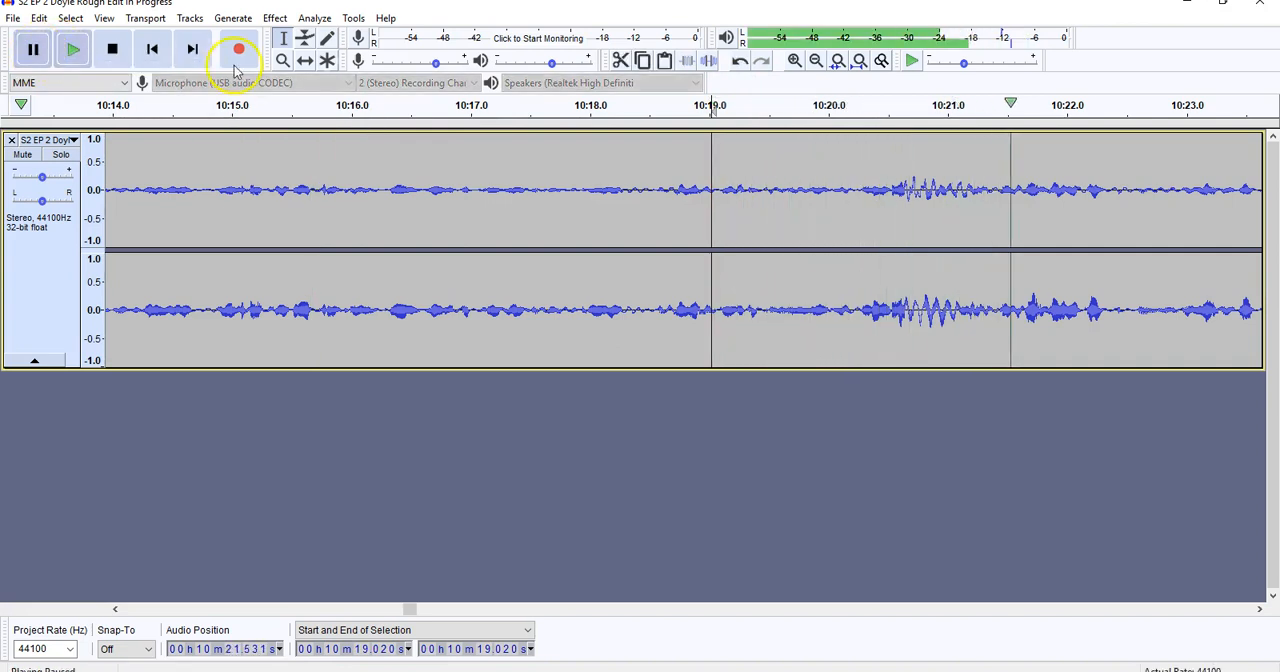
Listen to the opening of the track from 0:00 and pause after a couple of seconds.
click(816, 61)
click(816, 61)
click(816, 61)
click(816, 61)
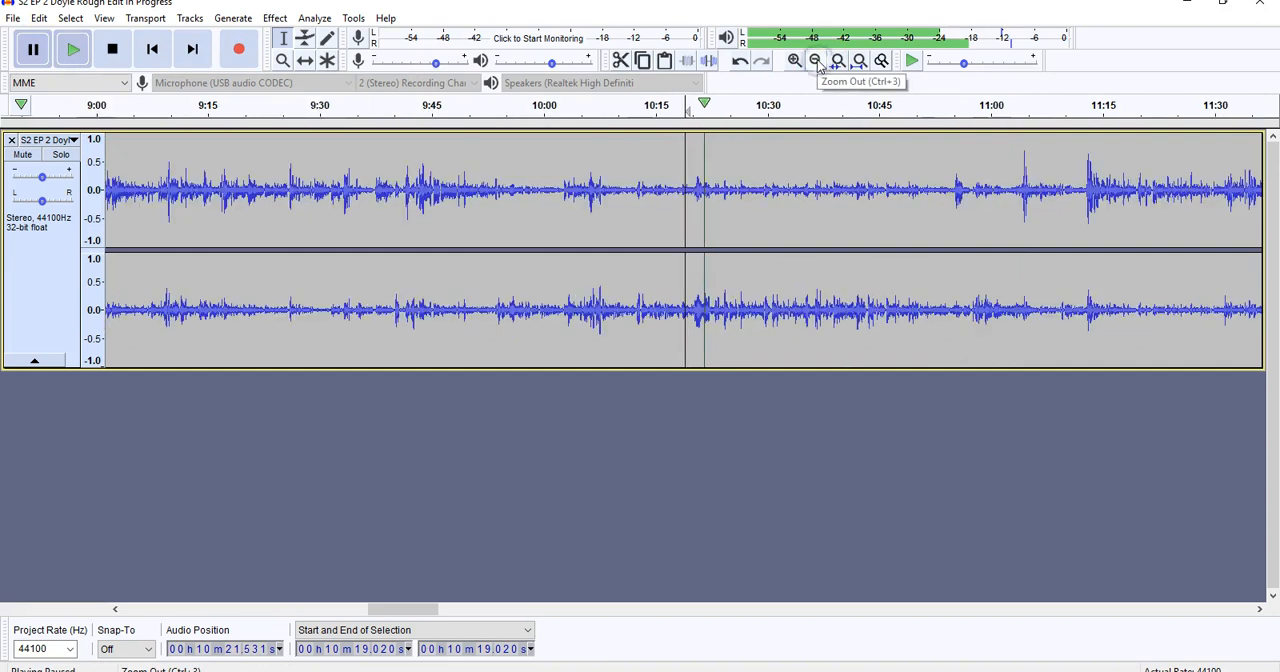
drag(425, 609, 137, 578)
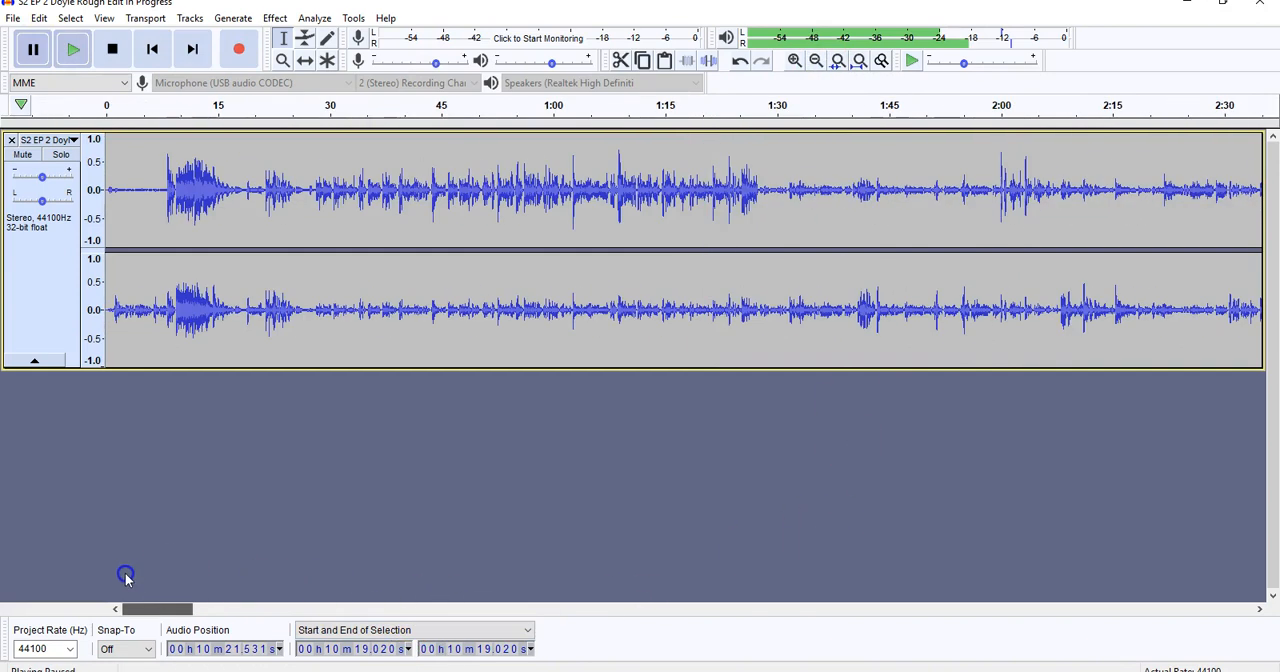
click(107, 166)
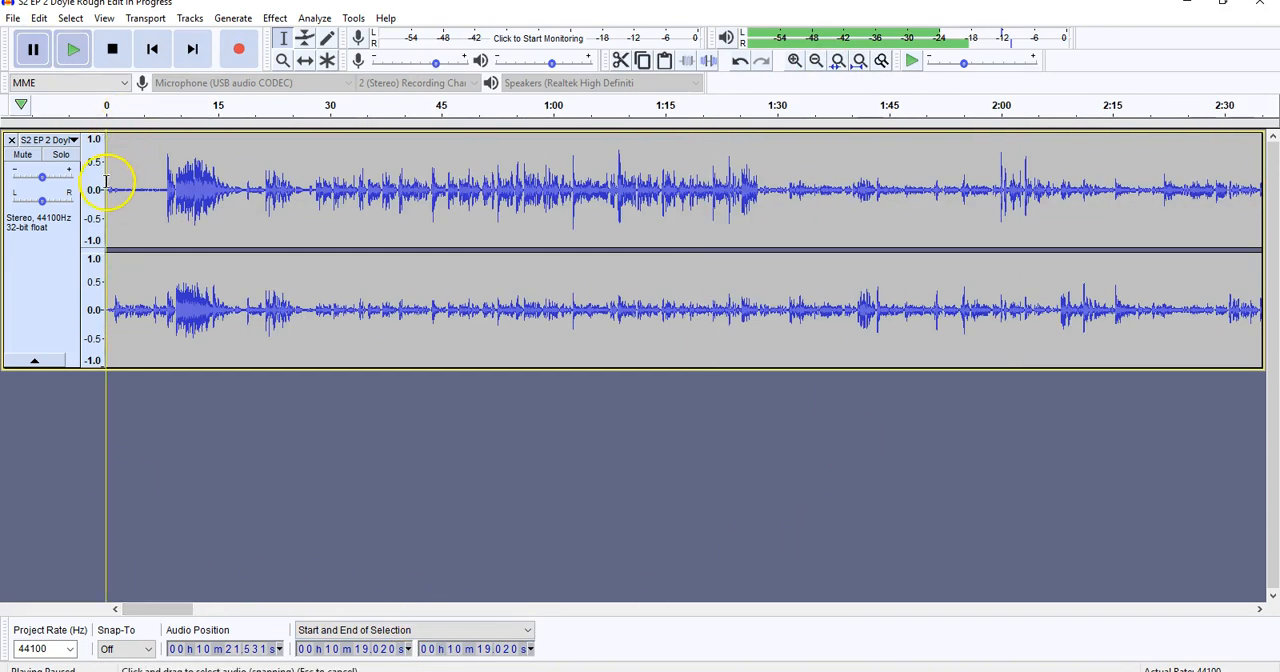
click(72, 61)
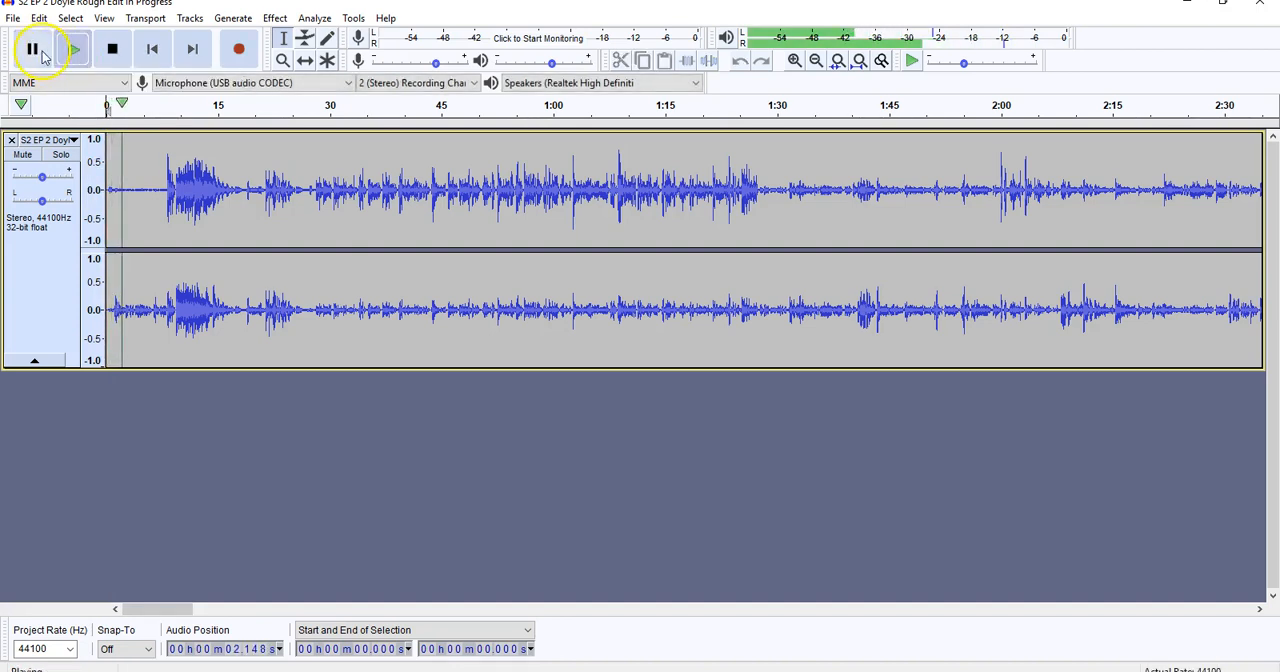
key(p)
Copy about 27 seconds of empty space after the end of the audio, from about 40:55 to 41:22.
drag(180, 610, 1238, 655)
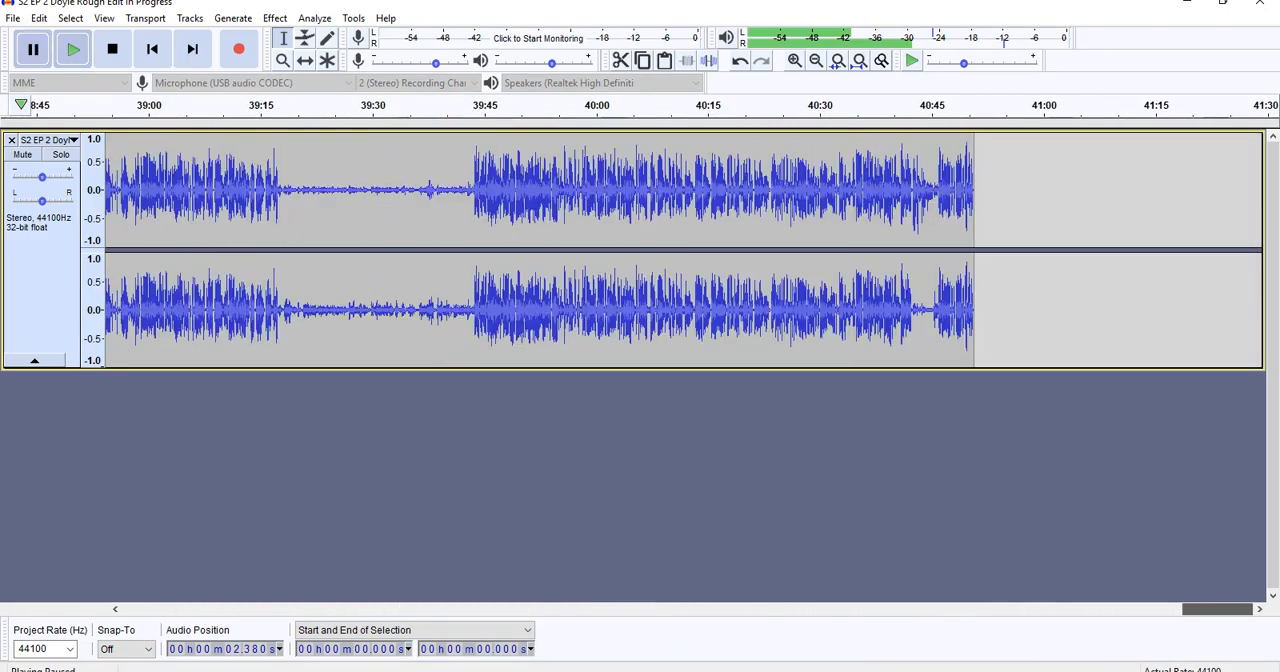
drag(1006, 203, 1205, 206)
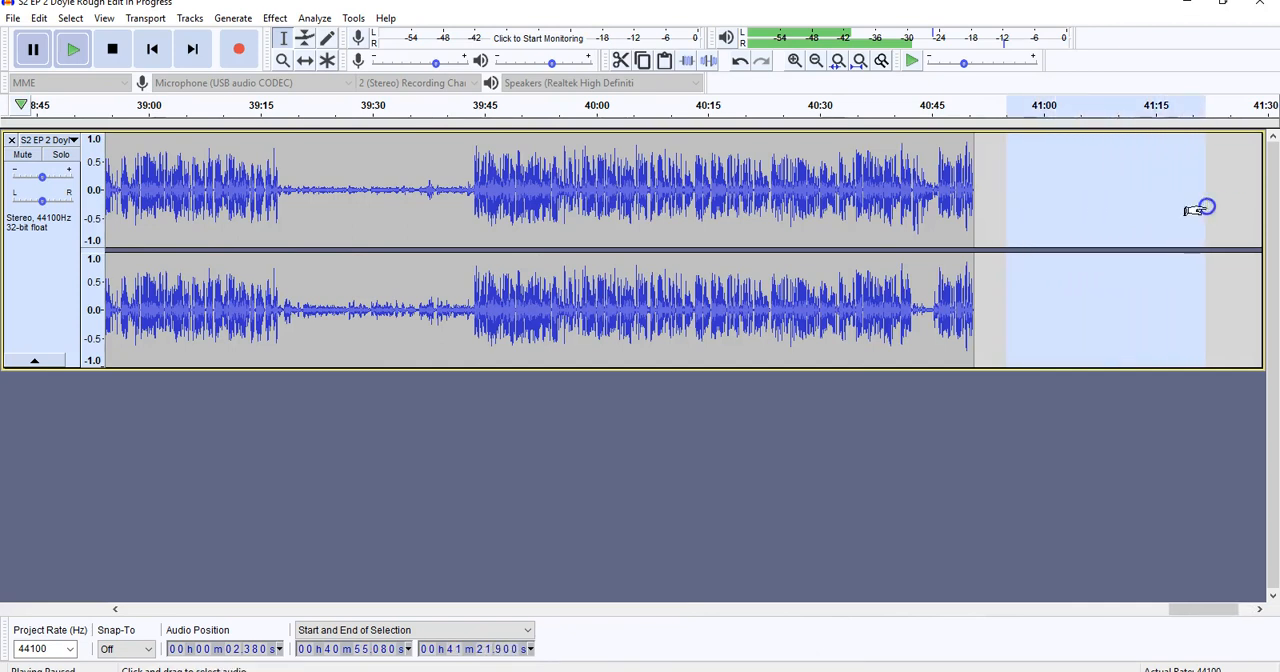
click(36, 19)
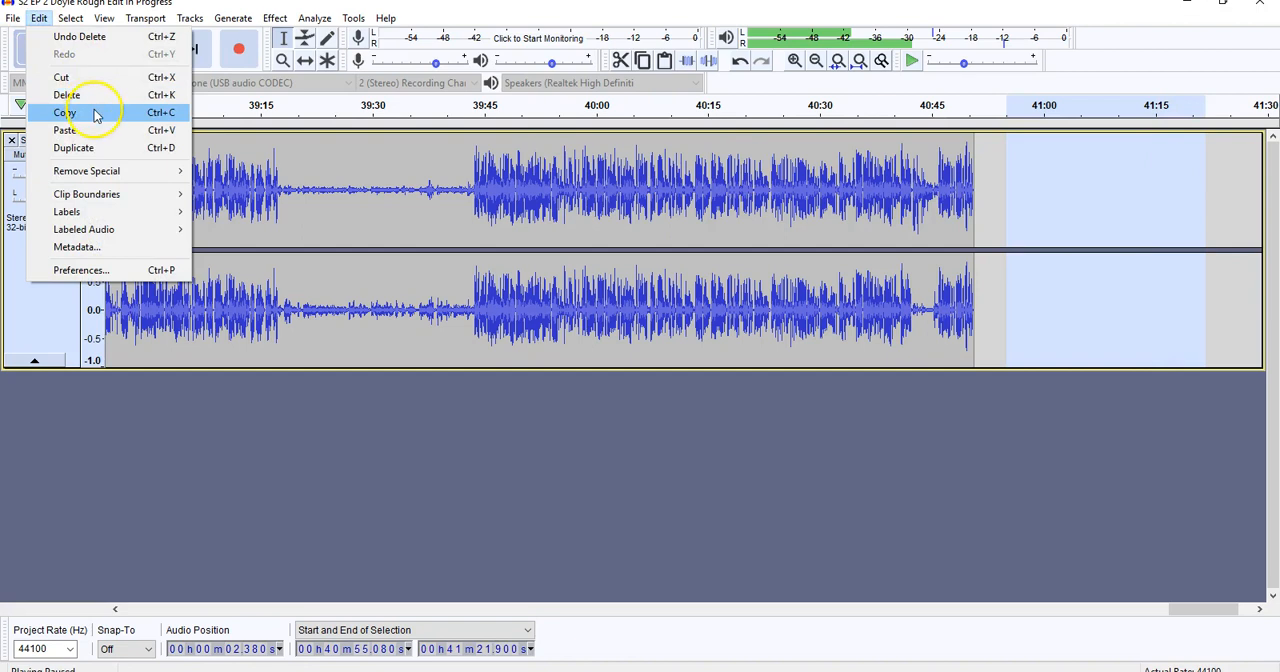
click(94, 110)
Paste the copied silence at the very start of the track, at 0:00.
drag(1212, 610, 72, 592)
drag(1206, 600, 846, 633)
drag(1223, 605, 159, 576)
click(112, 212)
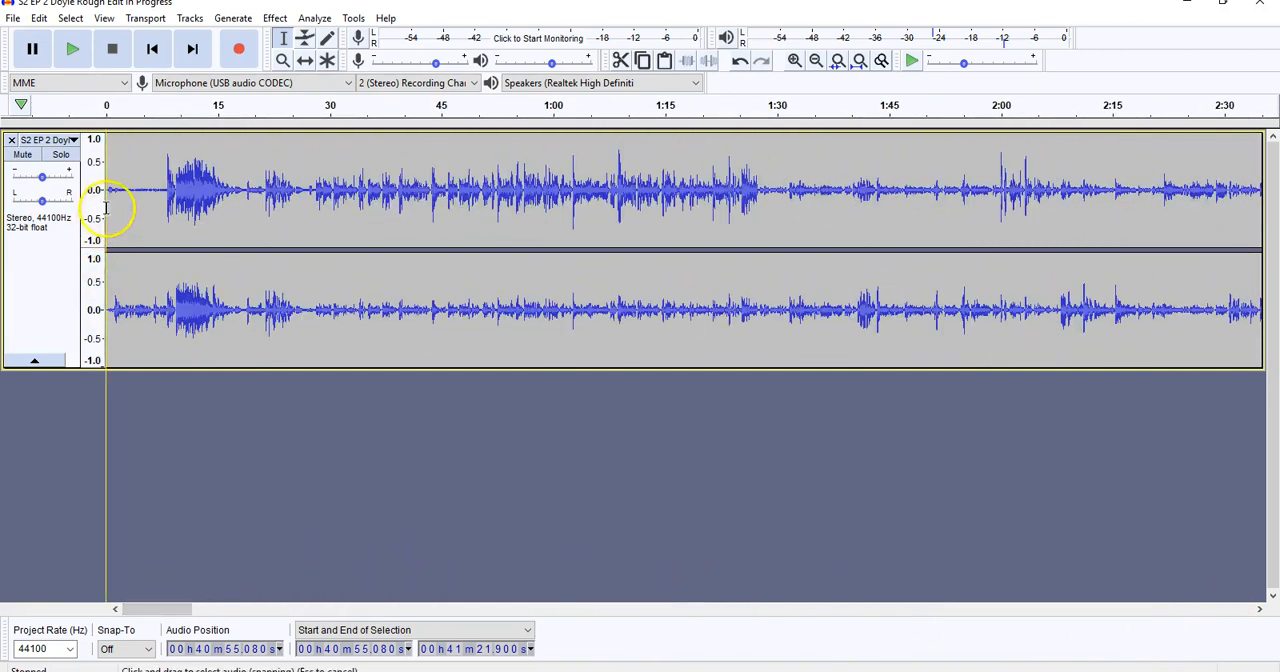
click(39, 18)
click(63, 126)
click(279, 331)
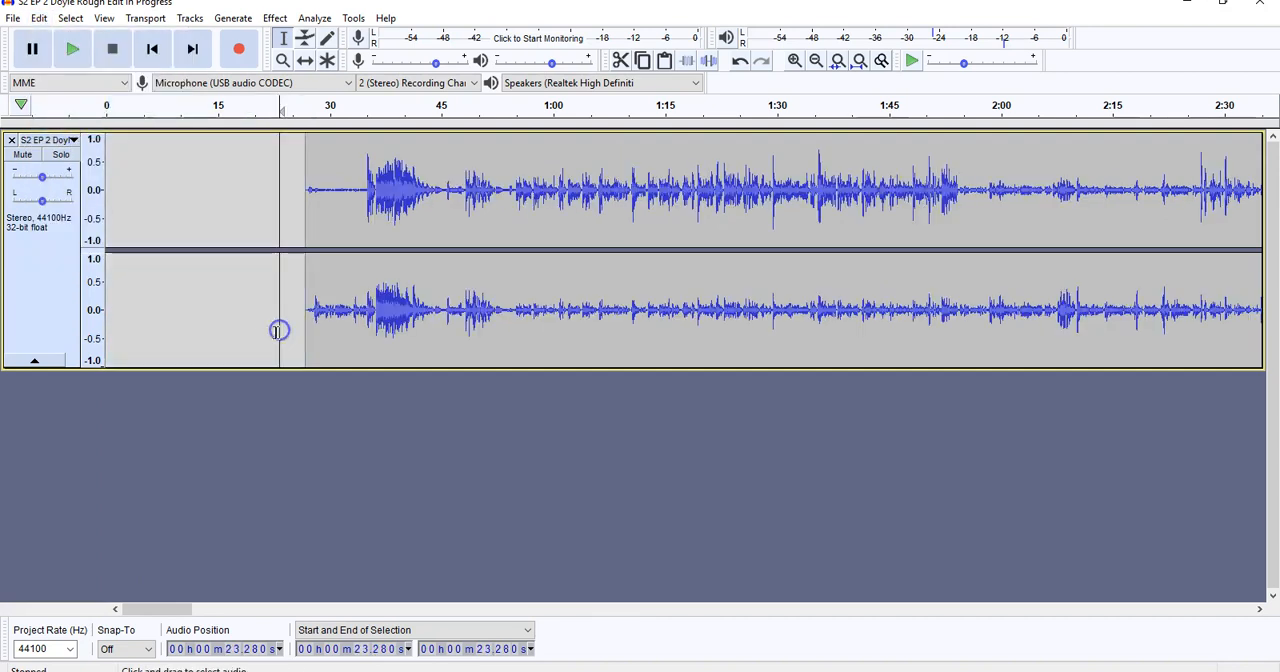
Import the music file Dee_Yan-Key_-_16_-_Clowns from the Satire Podcast folder as a new track.
click(12, 18)
click(80, 151)
click(178, 152)
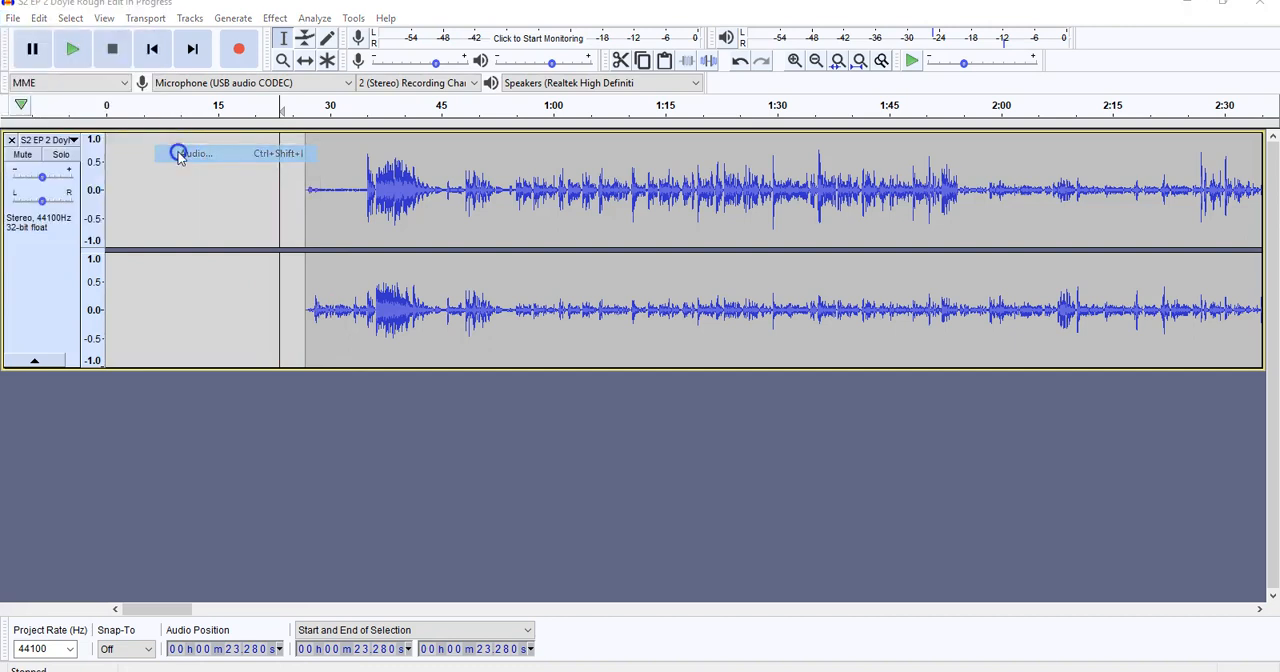
click(877, 109)
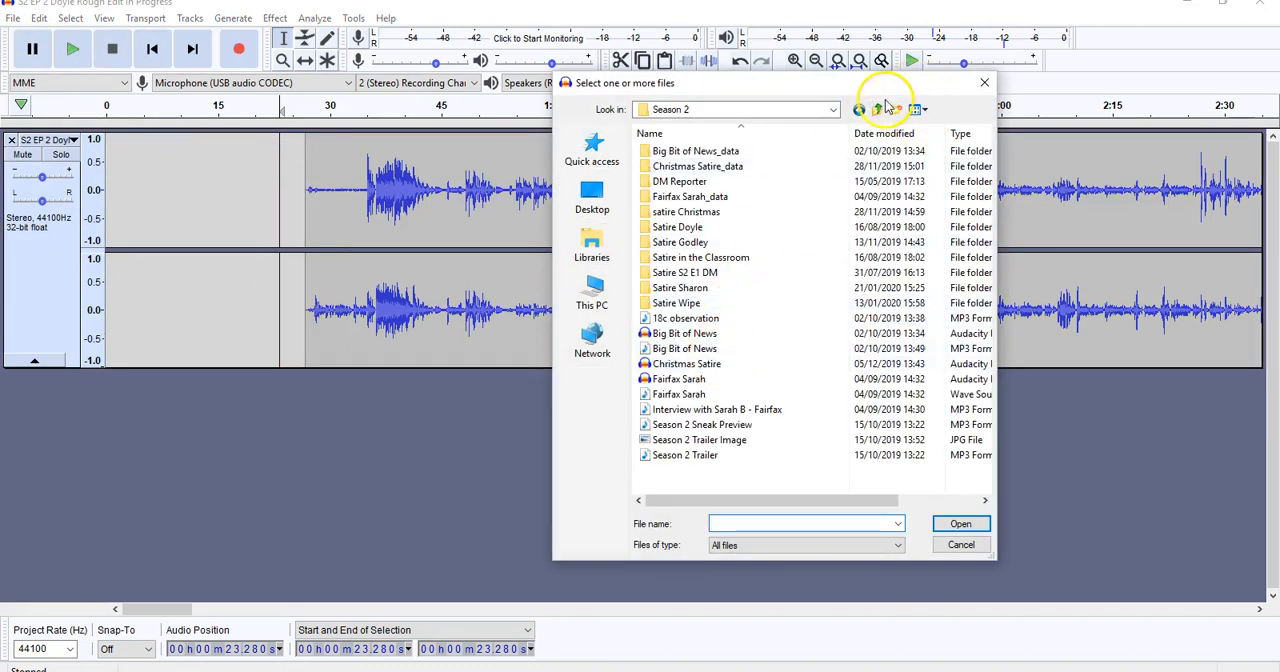
click(877, 109)
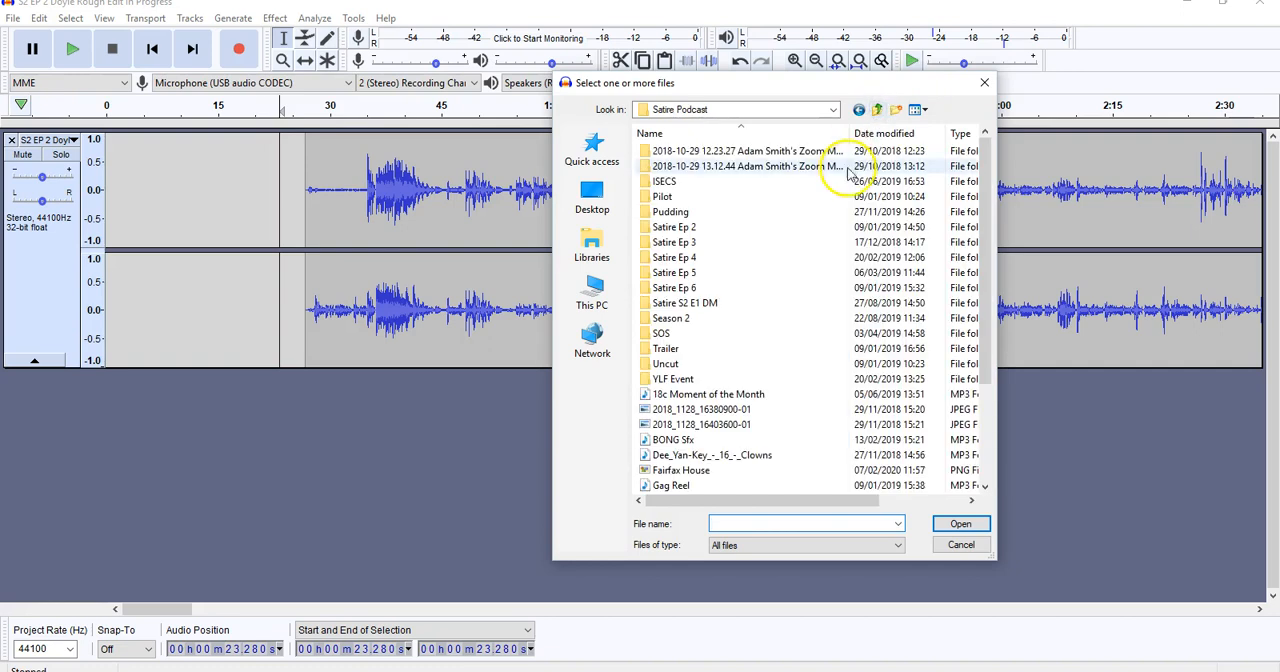
double_click(688, 455)
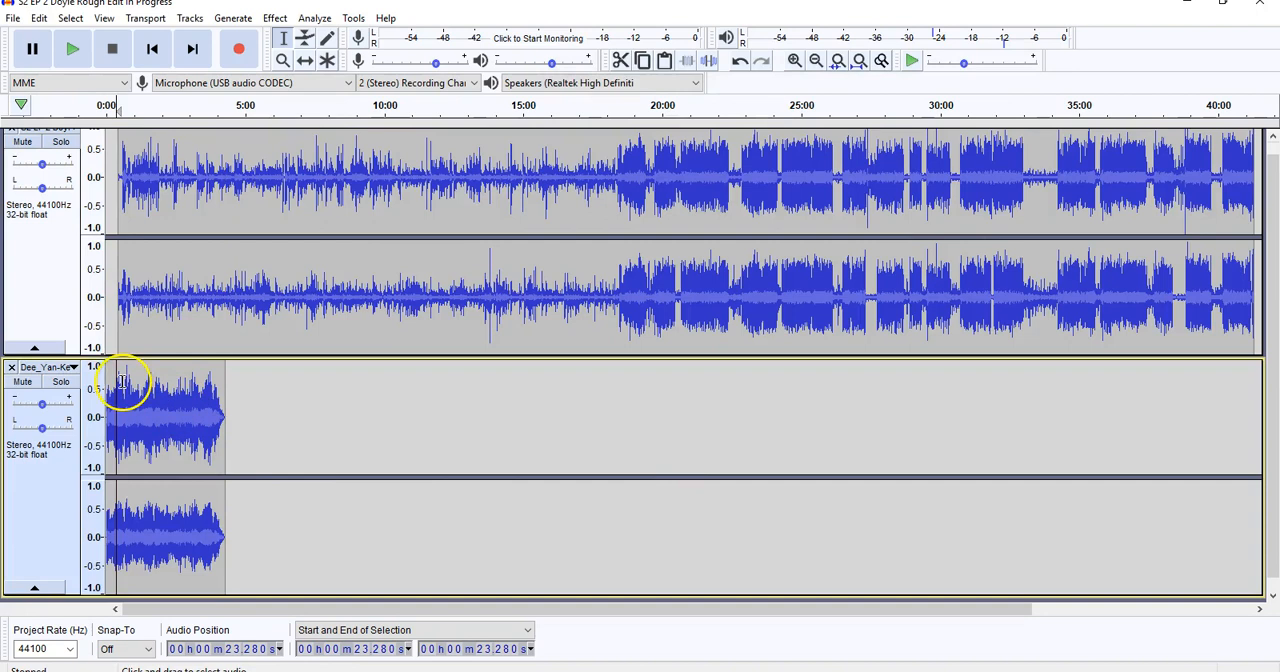
Delete the music track's audio from about 1:13 to its end.
click(794, 60)
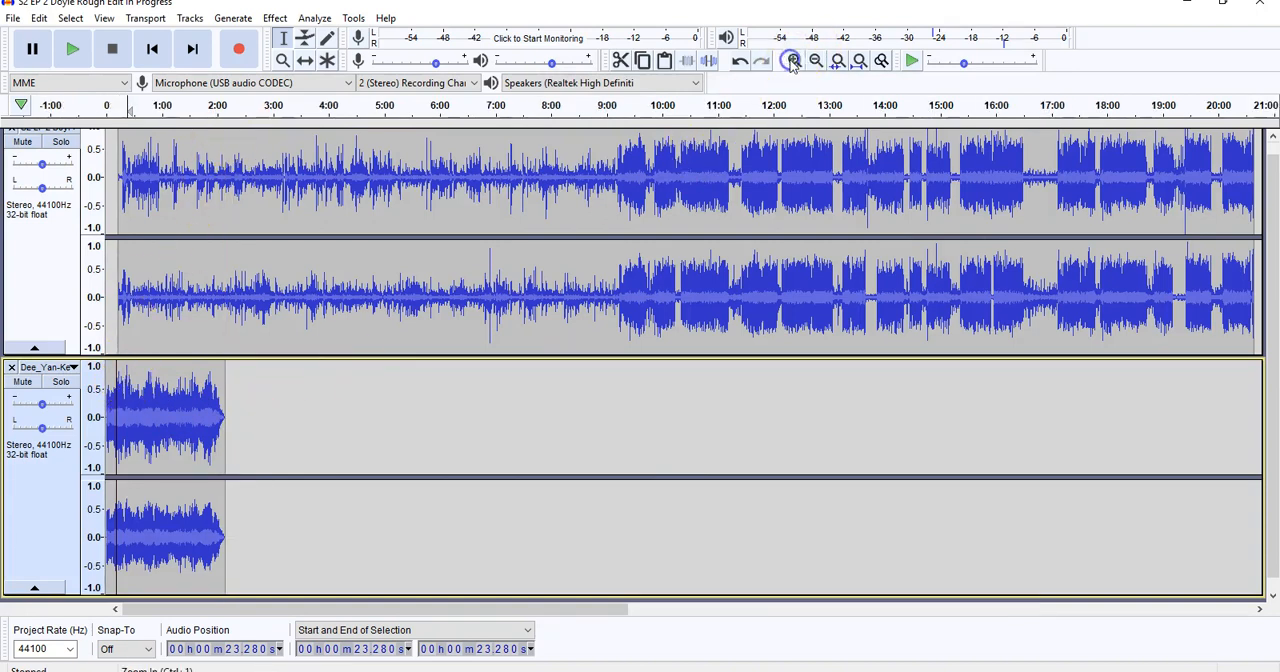
drag(368, 434, 172, 428)
key(Delete)
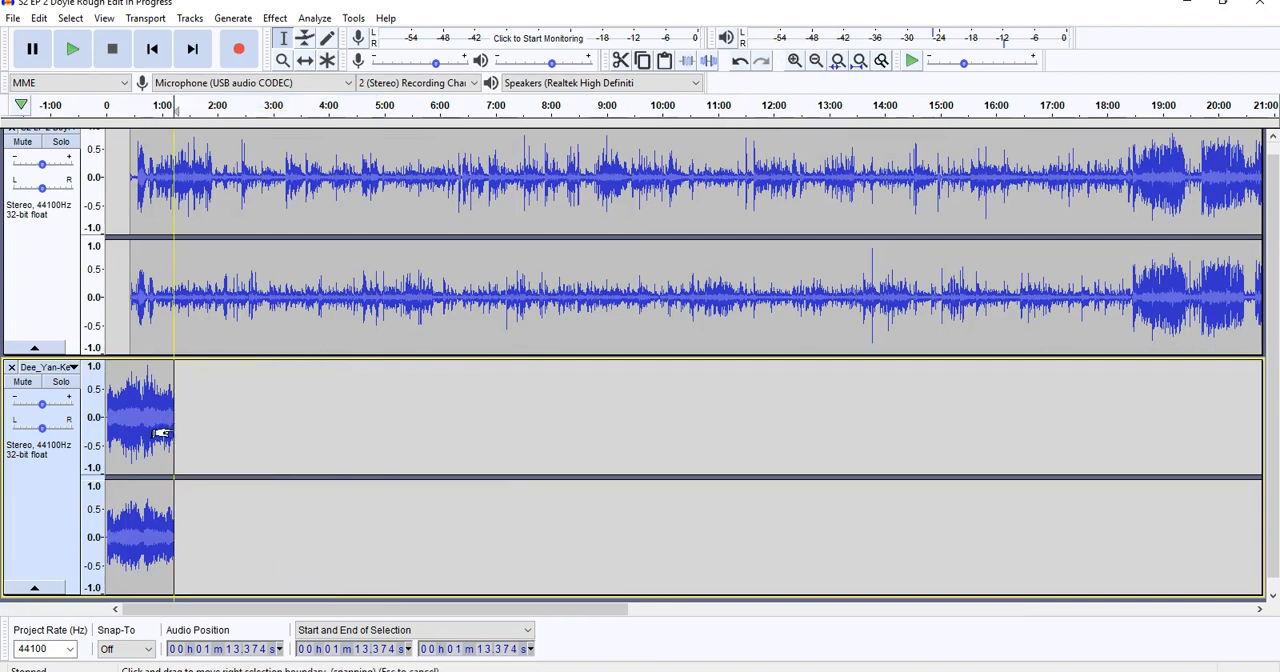
Listen to the music's opening from about 1.9 s and delete the silent first 2.1 seconds of the music track.
click(794, 60)
click(794, 62)
click(794, 62)
click(794, 62)
click(794, 62)
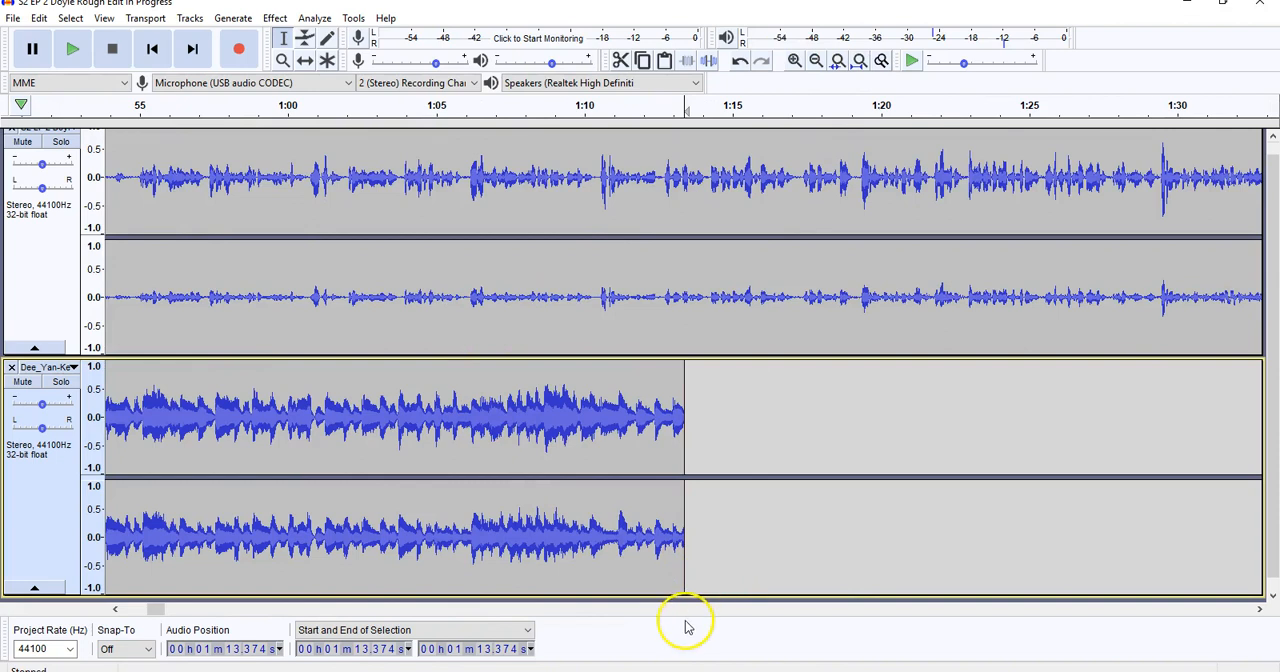
drag(160, 609, 79, 609)
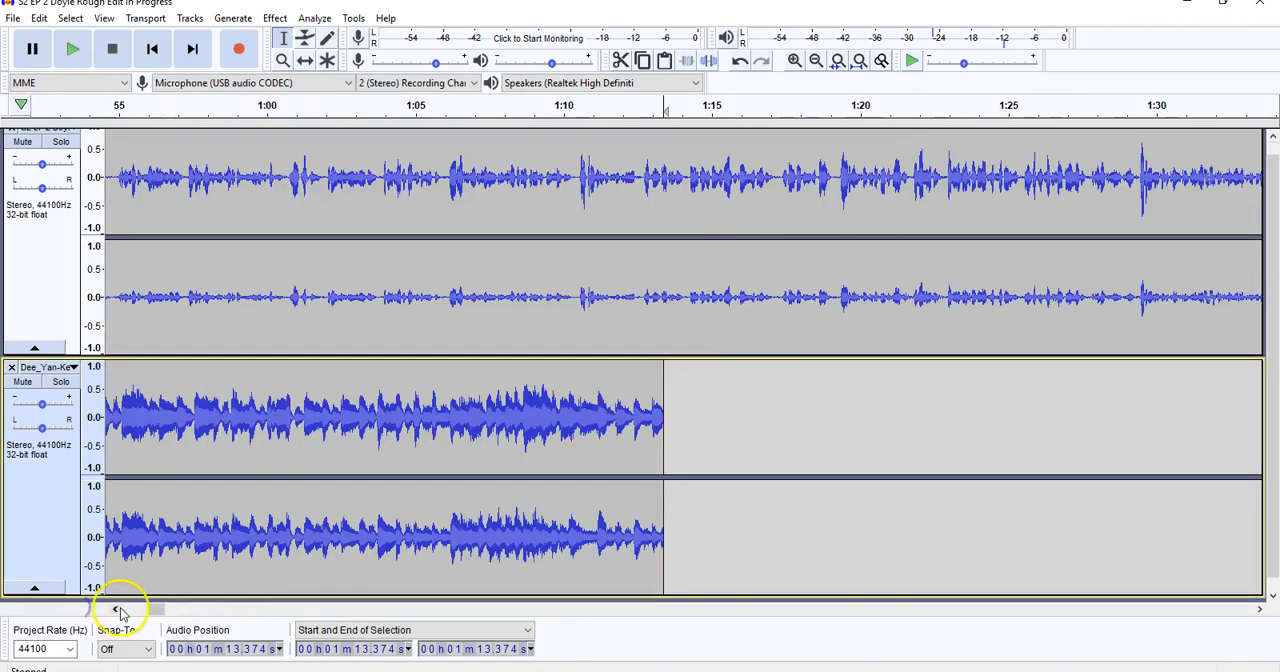
drag(156, 609, 131, 609)
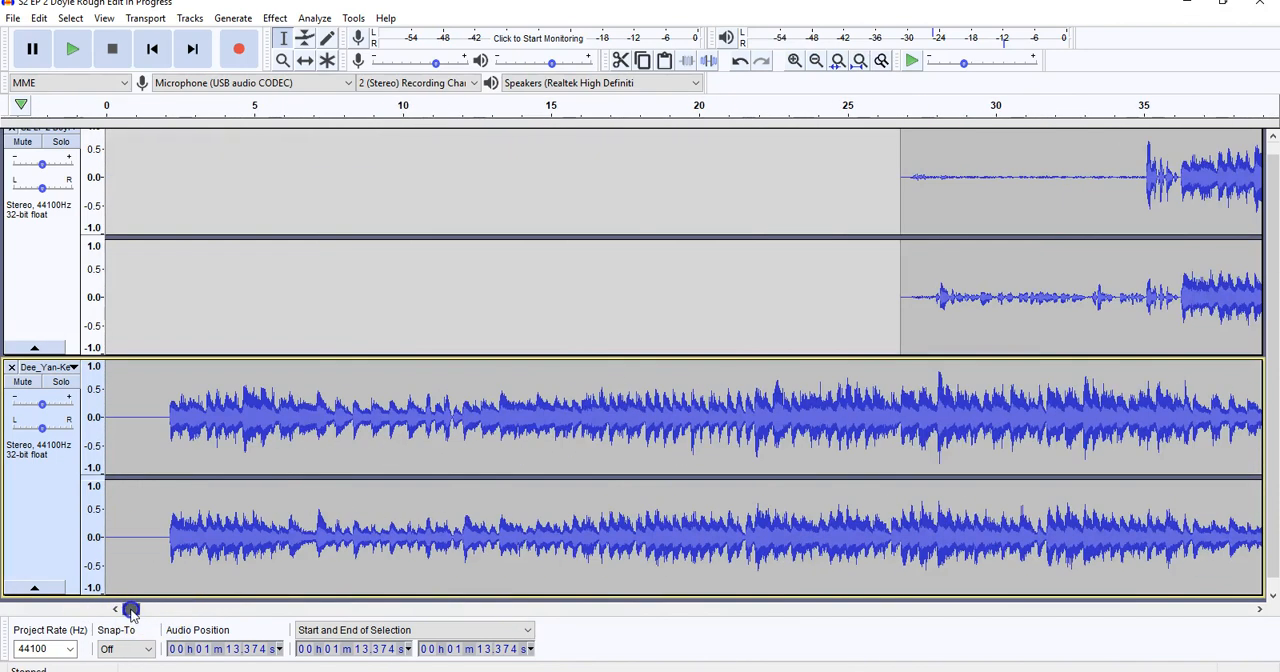
click(161, 389)
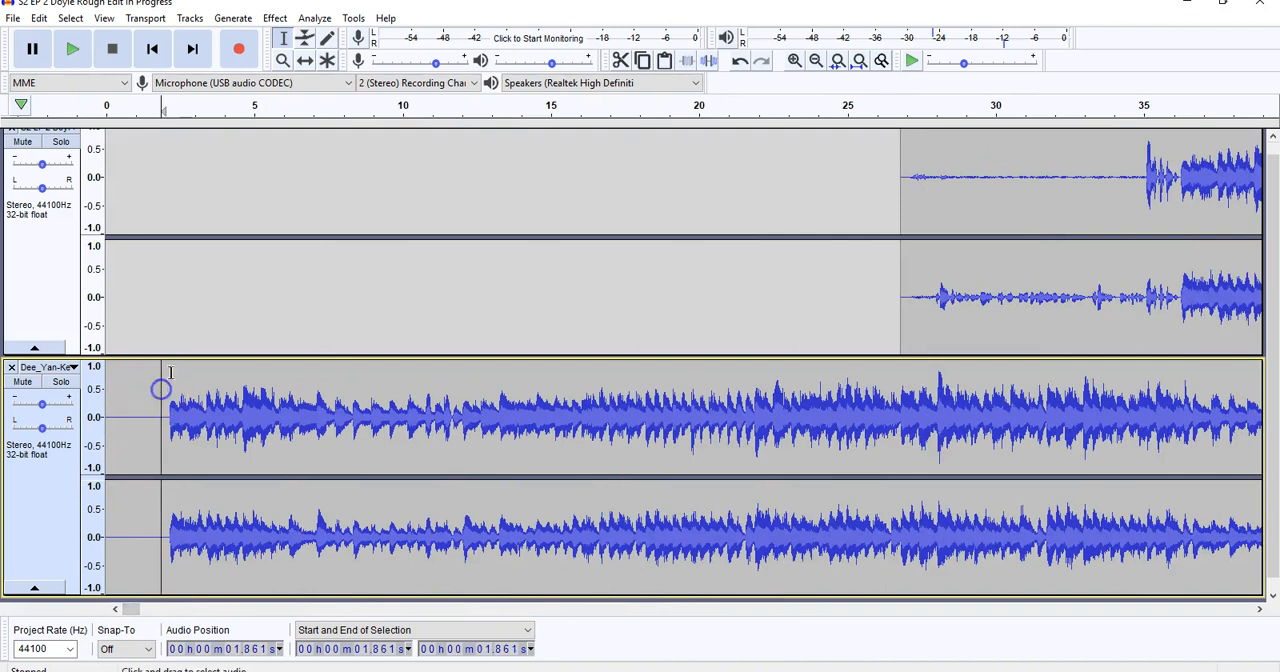
click(79, 55)
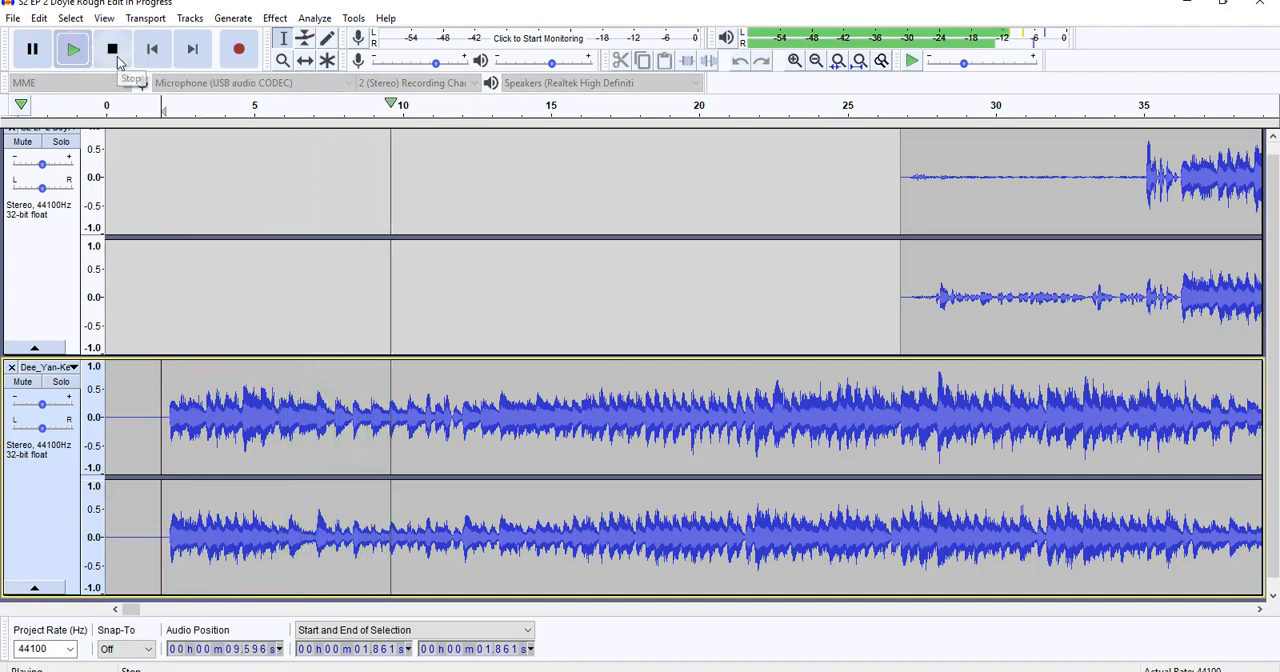
click(116, 52)
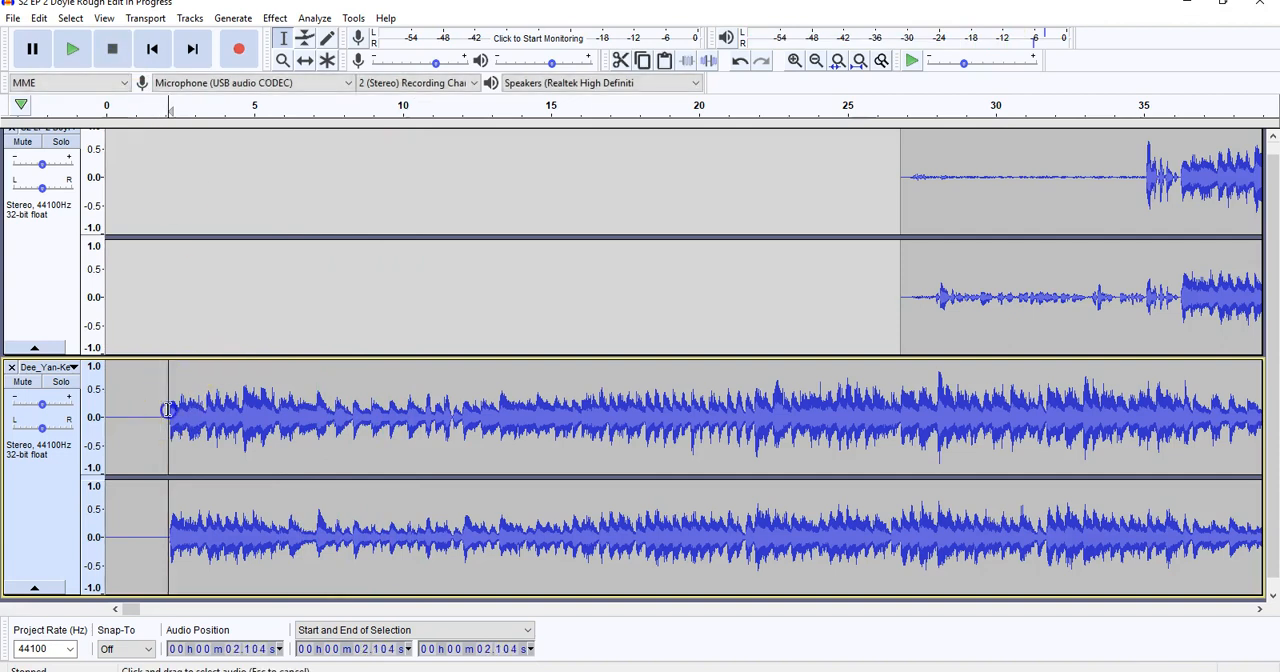
drag(168, 410, 88, 410)
key(Delete)
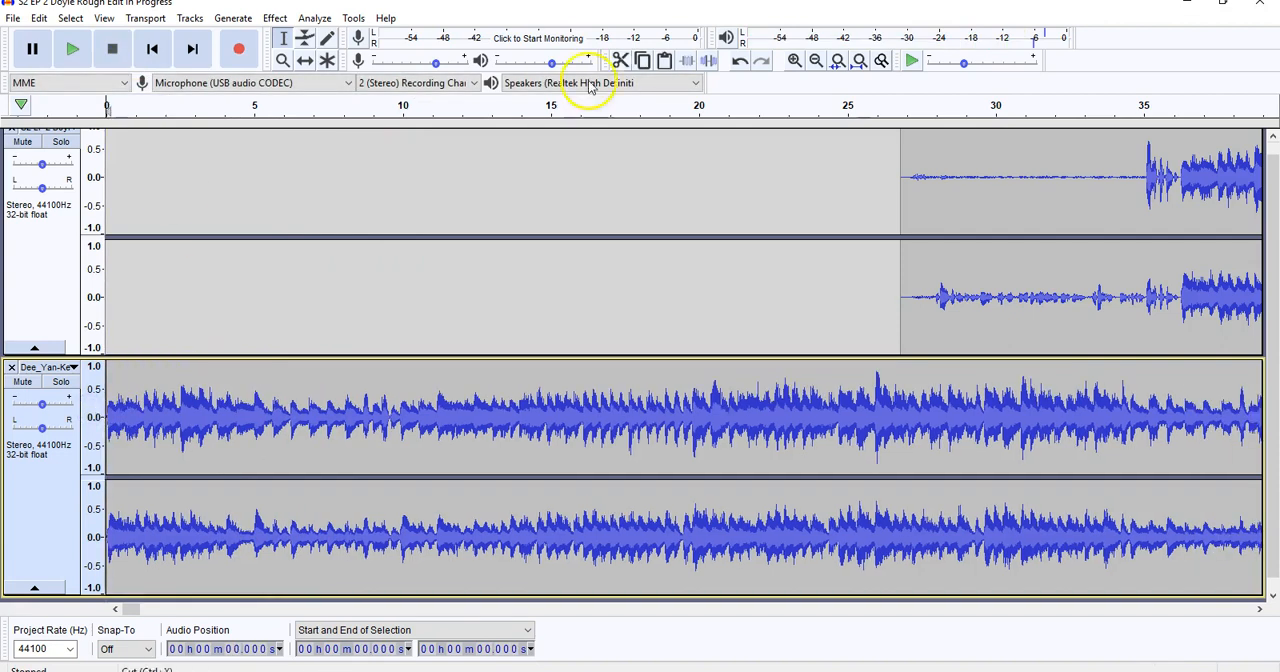
Shorten the silence at the start of the podcast track so the recording begins at about 9.8 s.
scroll(446, 240, up, 1)
drag(466, 209, 898, 232)
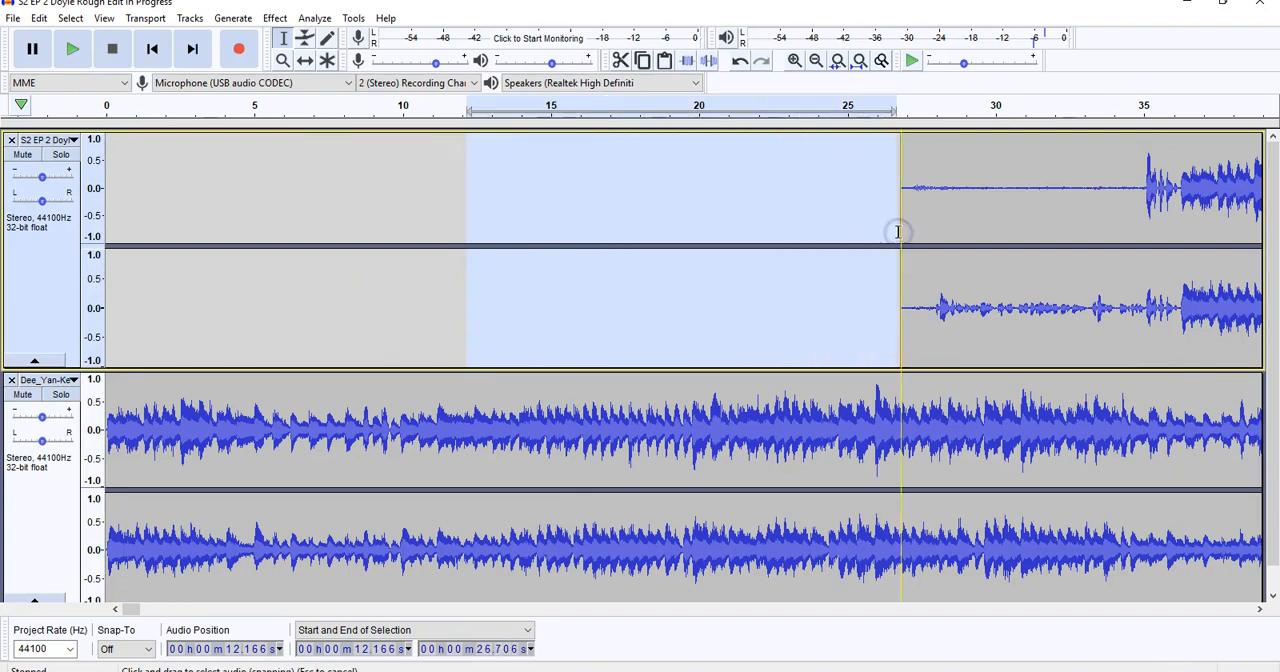
key(Delete)
drag(363, 251, 435, 247)
key(Delete)
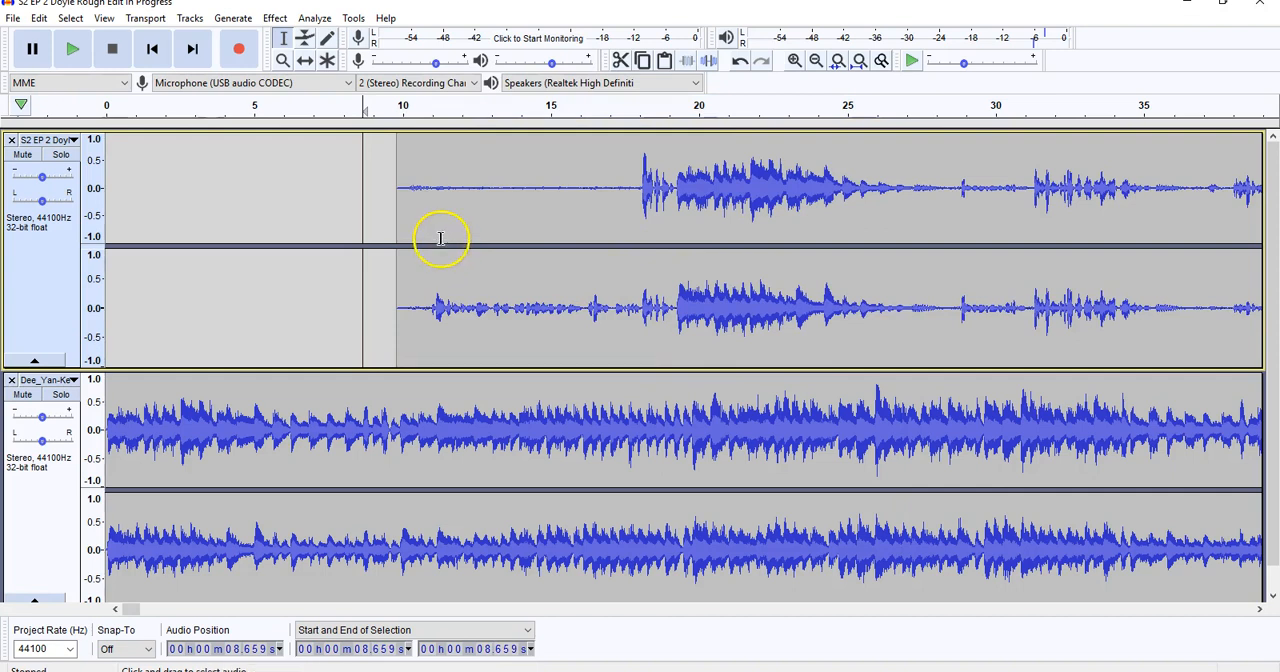
Delete the music from about 9.8 s to its end so it stops where the podcast recording begins.
click(397, 424)
click(816, 60)
click(816, 60)
drag(677, 486, 181, 495)
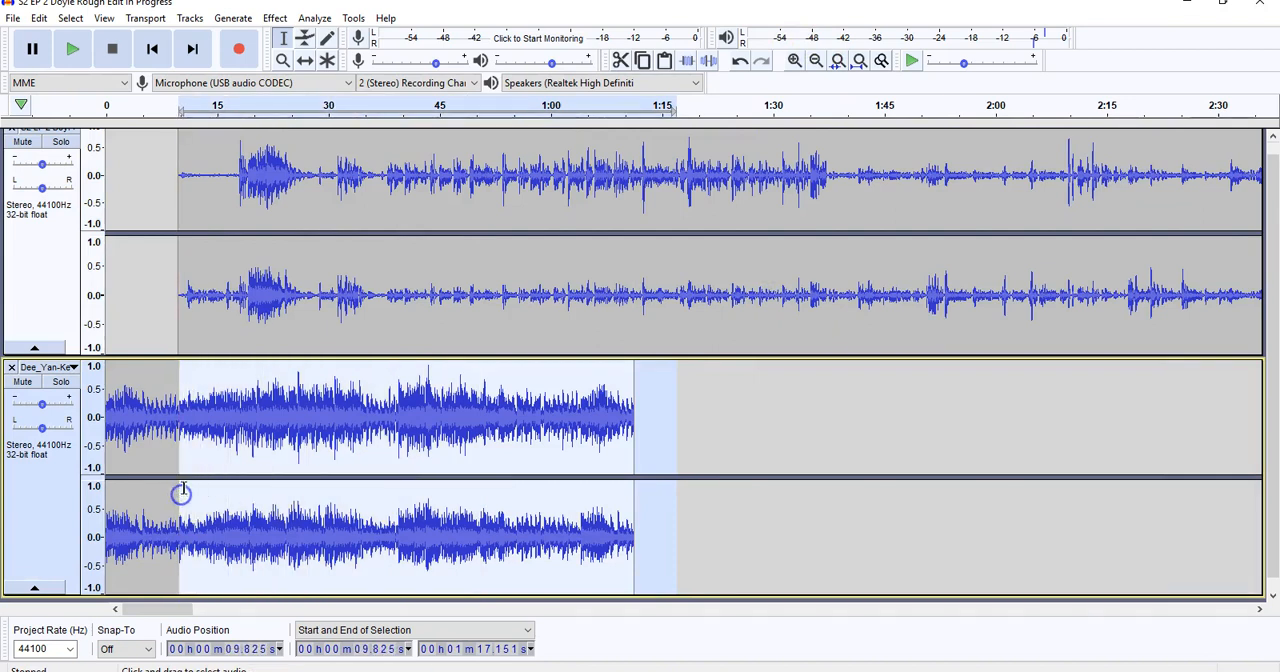
key(Delete)
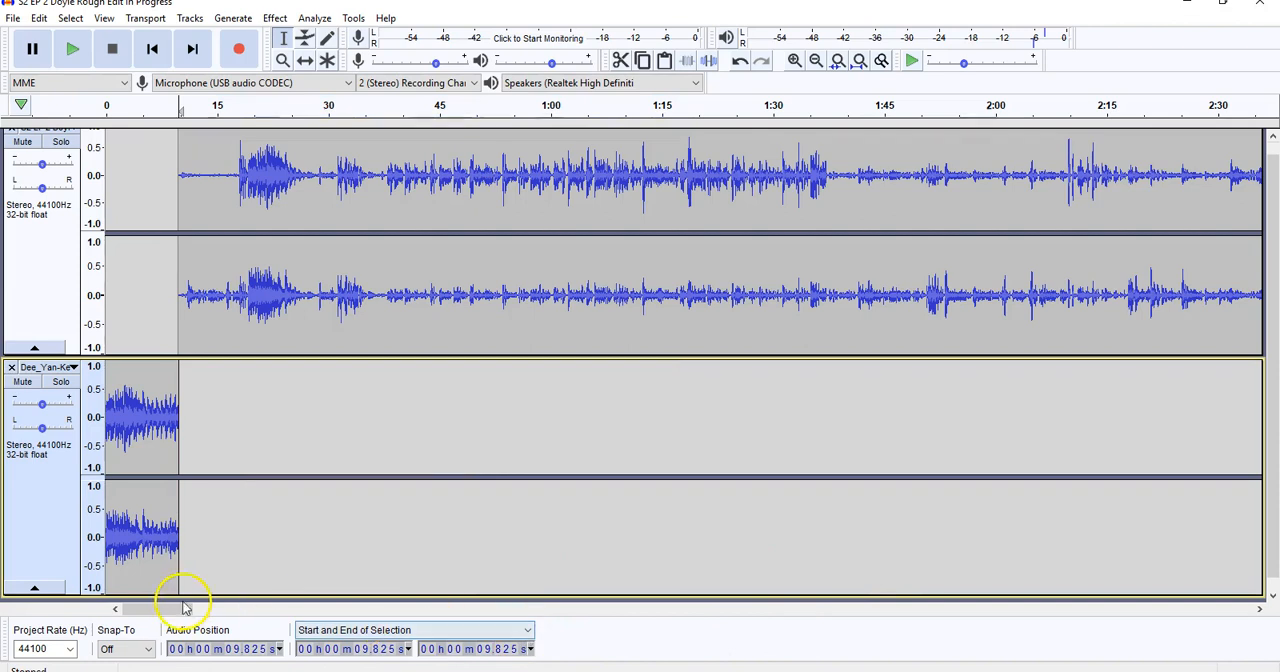
Apply Fade In to the first 3.4 seconds of the music track.
click(792, 61)
click(792, 61)
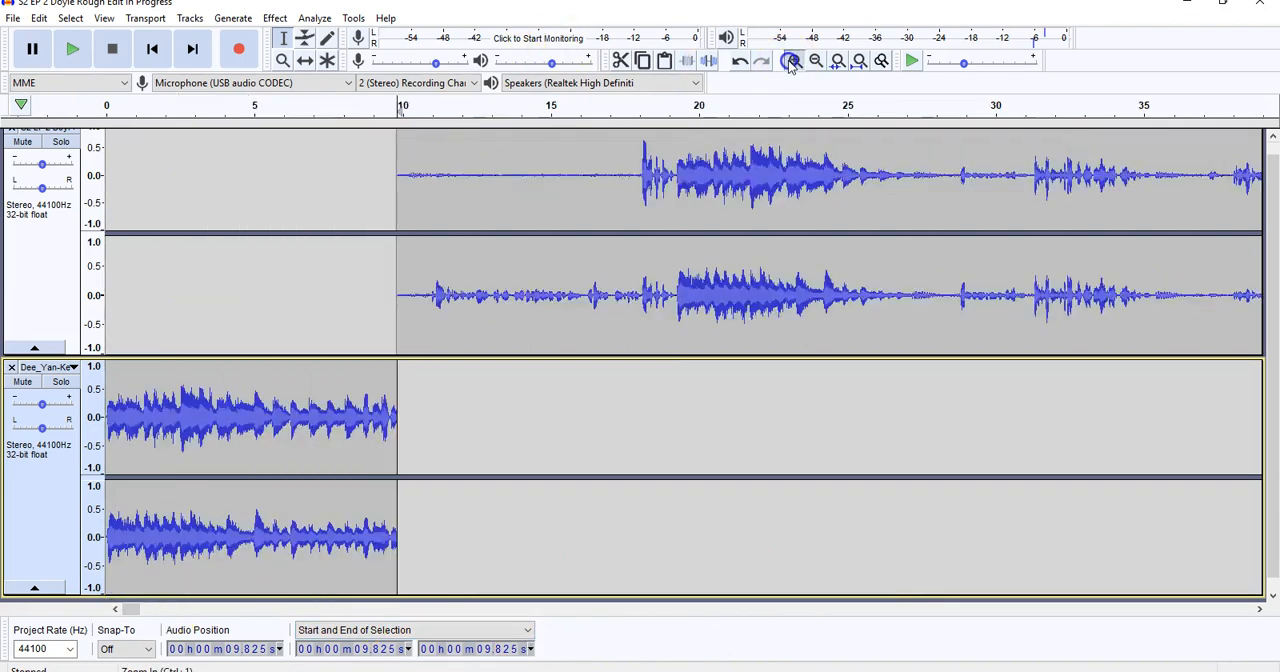
click(792, 61)
click(792, 61)
drag(179, 422, 72, 423)
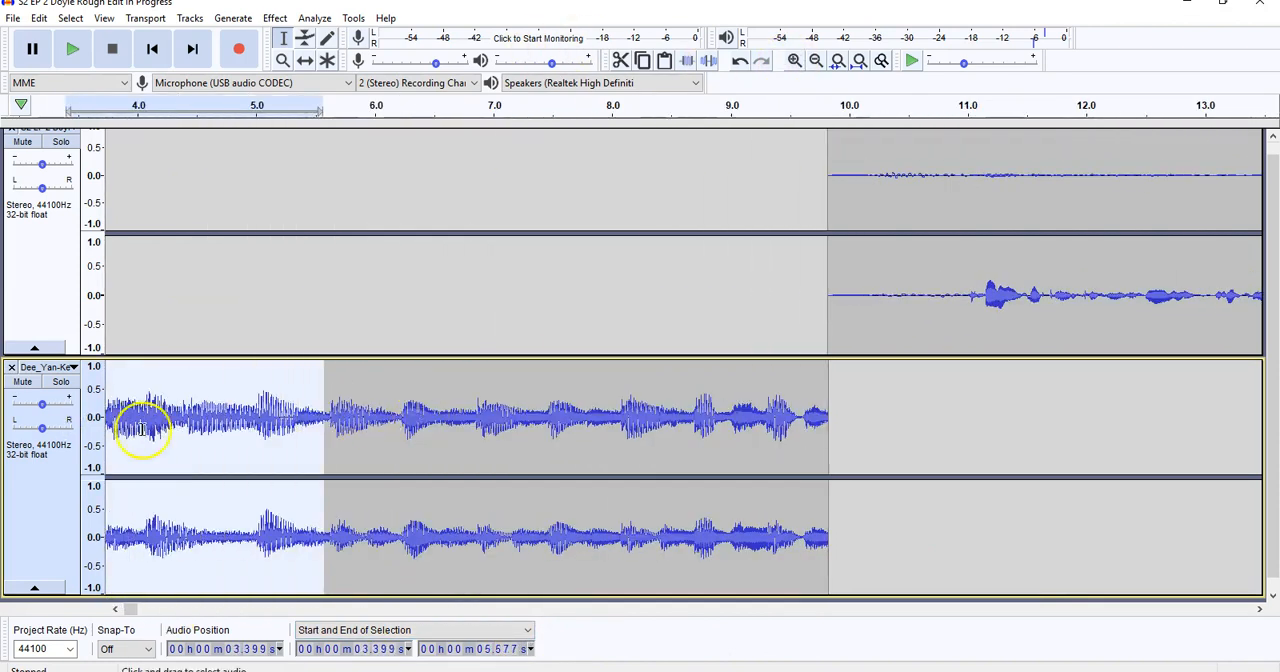
click(563, 496)
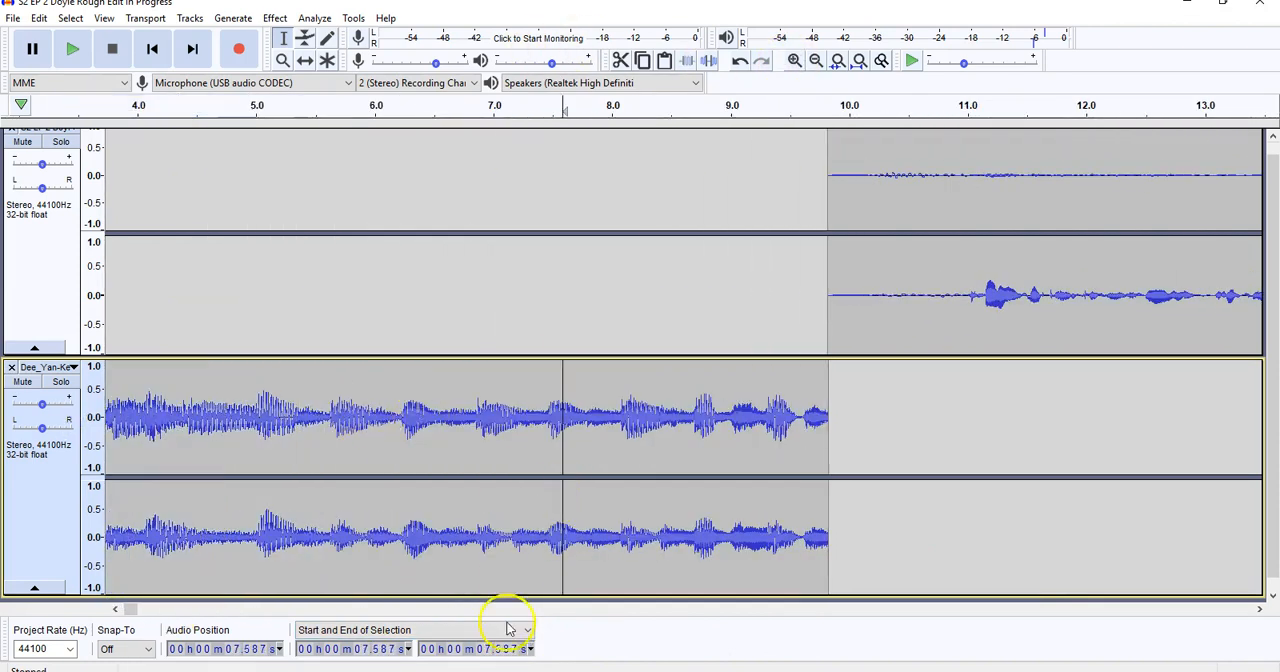
click(129, 609)
drag(284, 418, 104, 418)
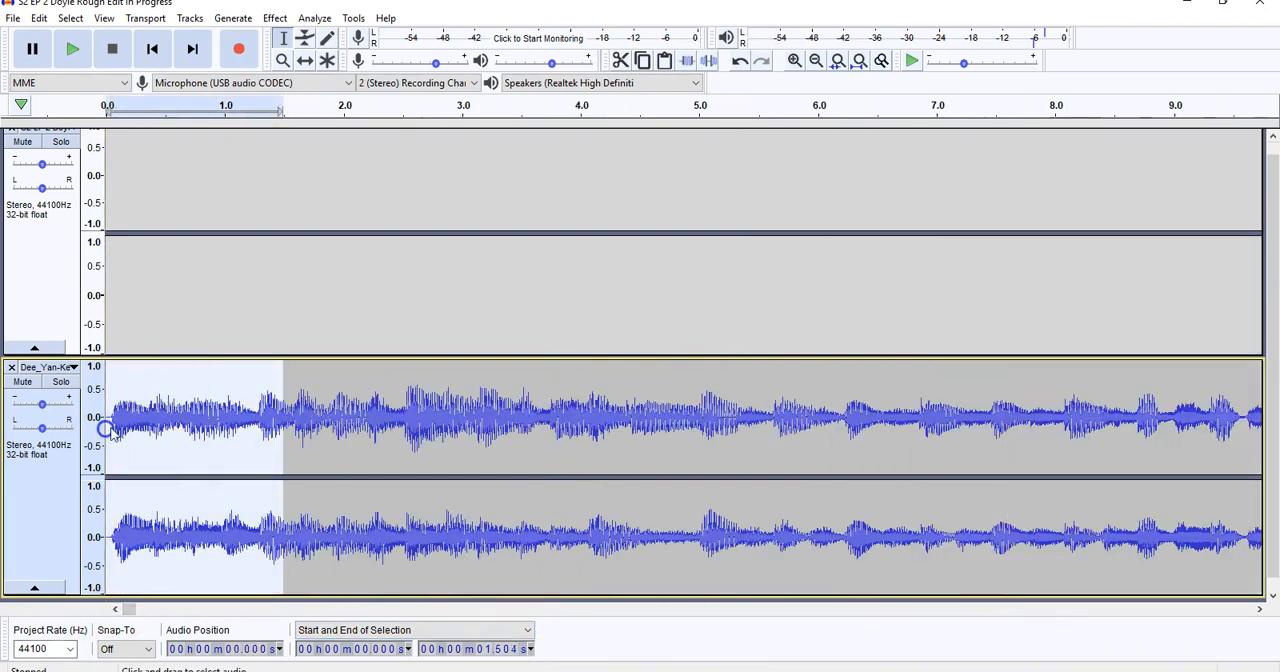
drag(509, 418, 104, 412)
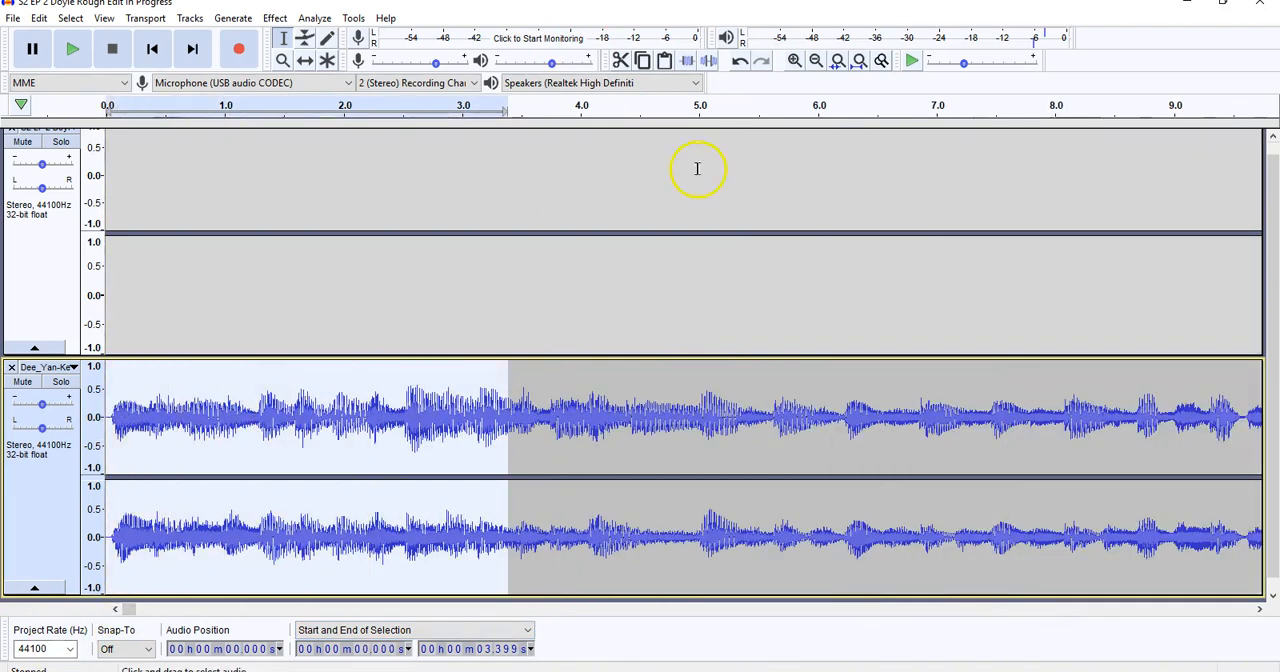
click(816, 61)
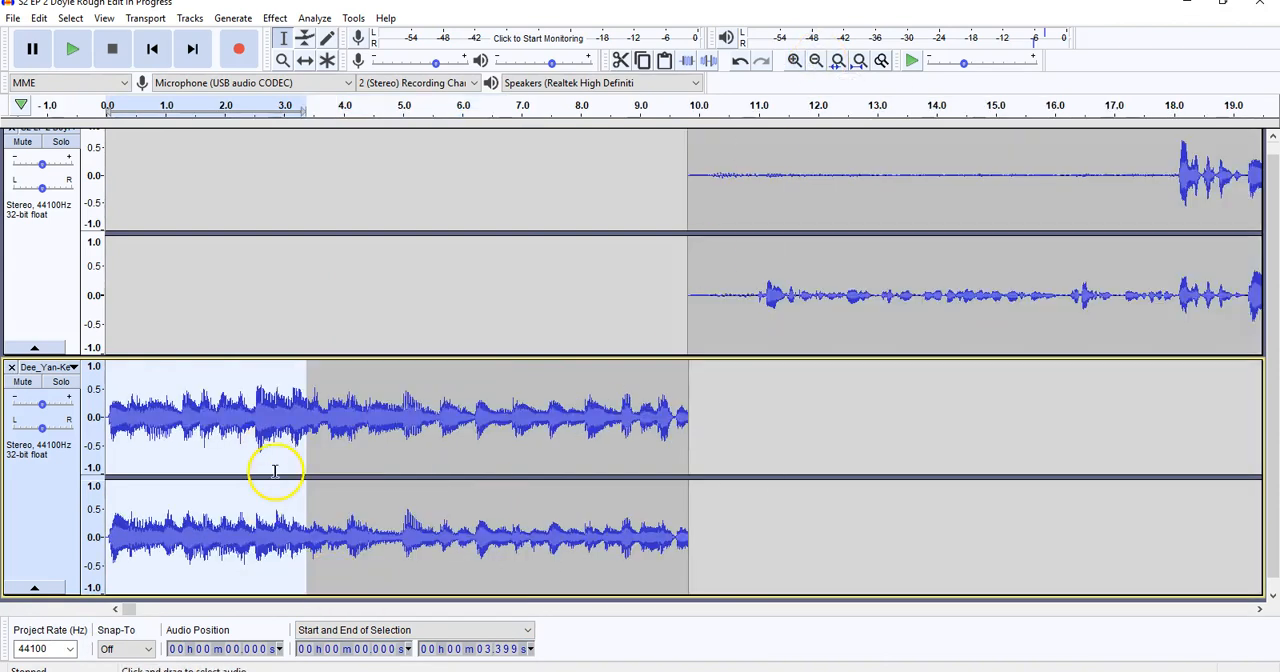
click(270, 19)
click(398, 245)
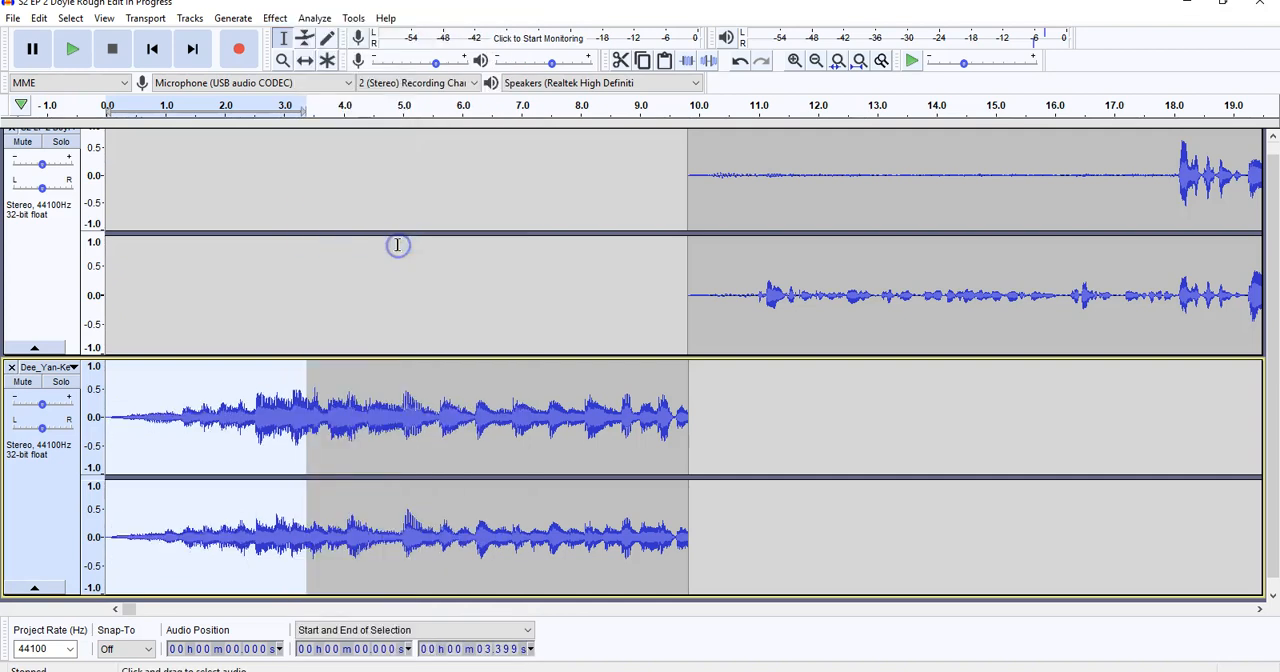
Apply Fade Out to the end of the music track, from about 7.3 s onward.
drag(540, 412, 694, 417)
click(270, 18)
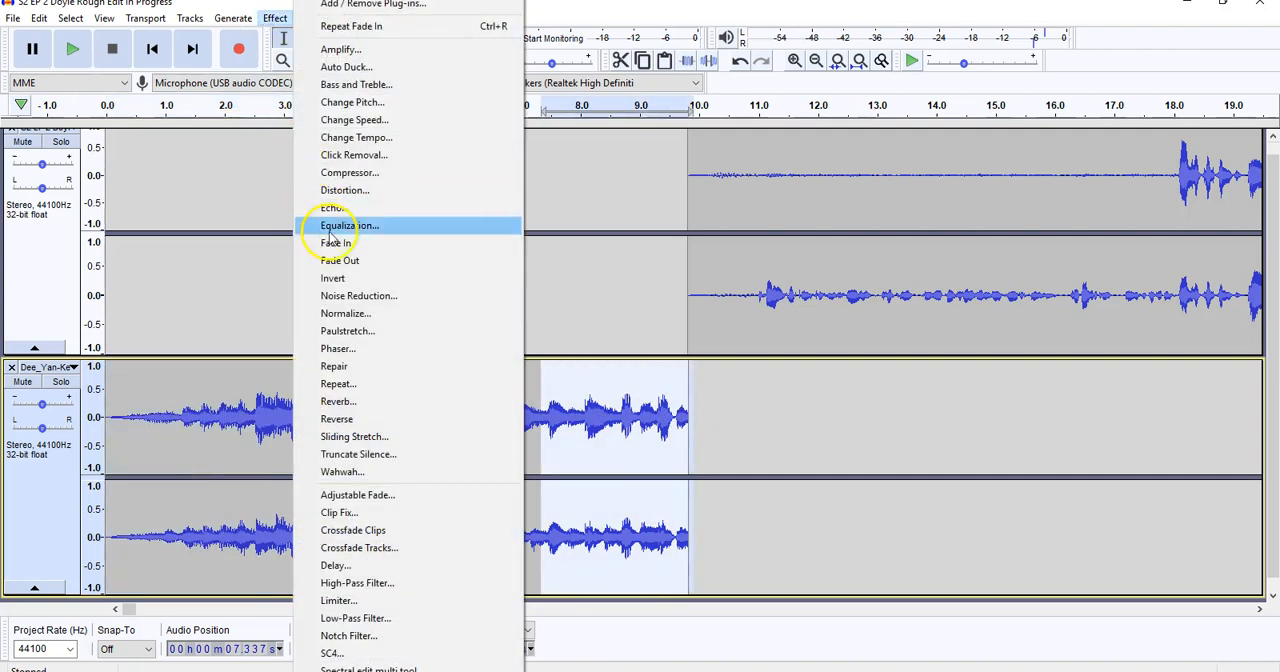
click(323, 253)
Play the first 0.4 seconds of the podcast recording, from about 9.8 to 10.2 s, and delete that section.
click(653, 292)
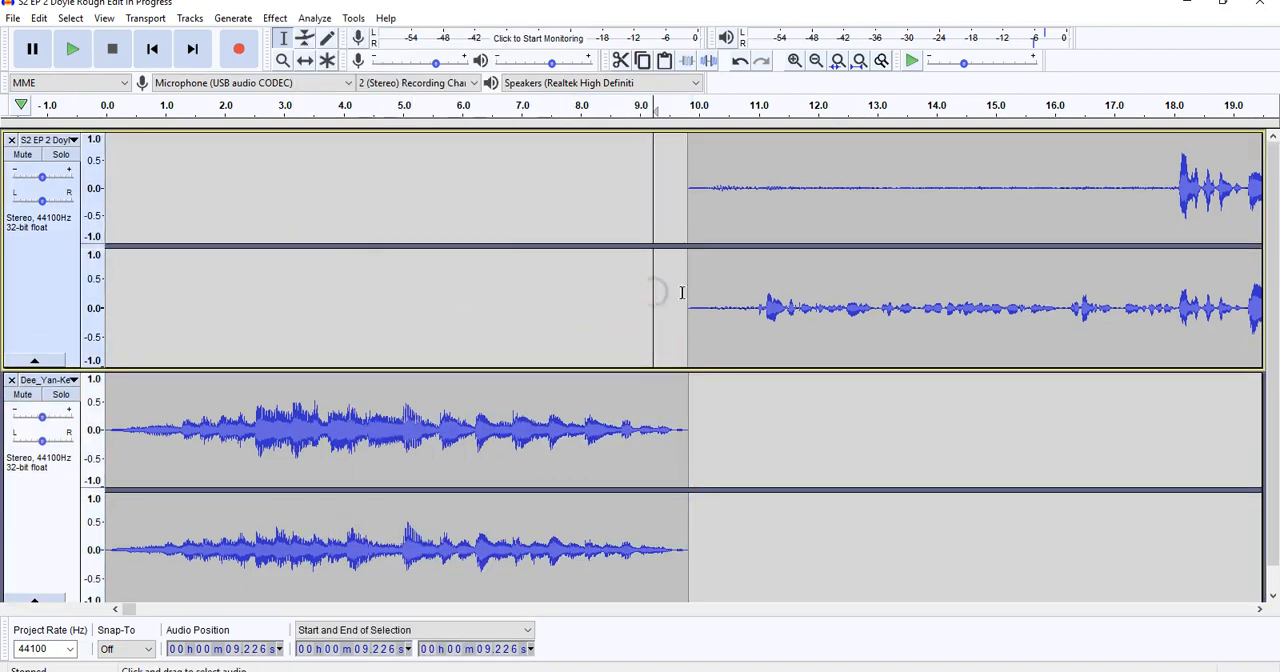
drag(712, 300, 687, 311)
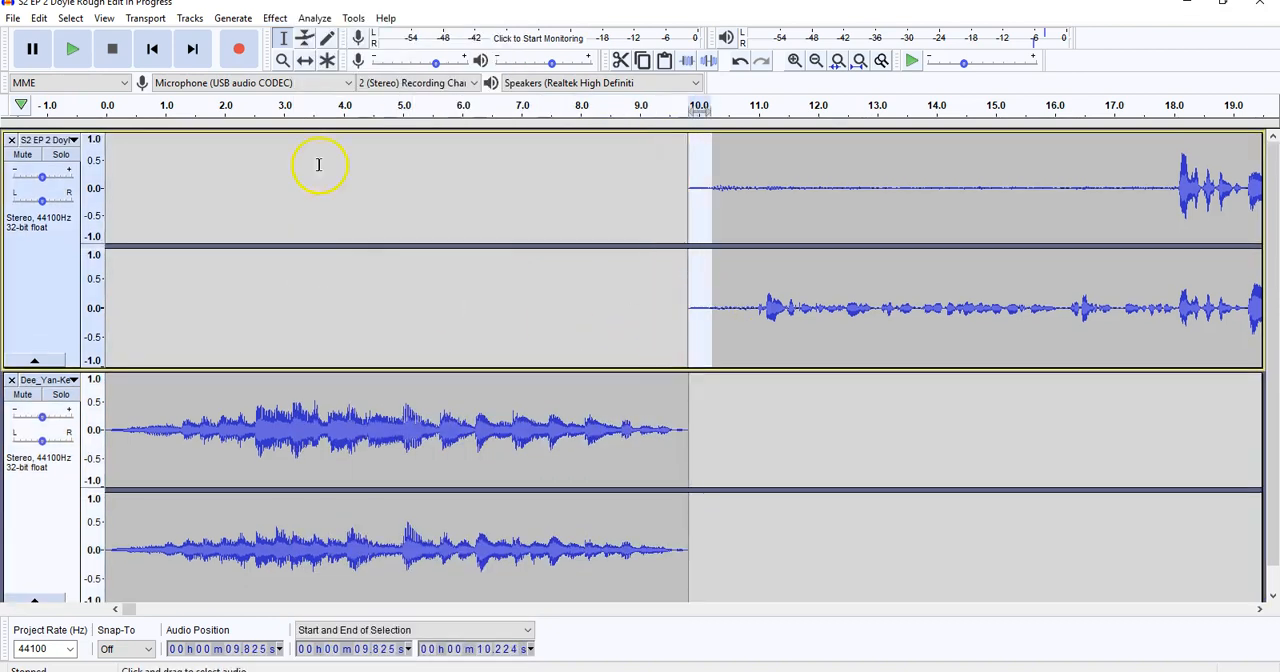
click(72, 50)
key(Delete)
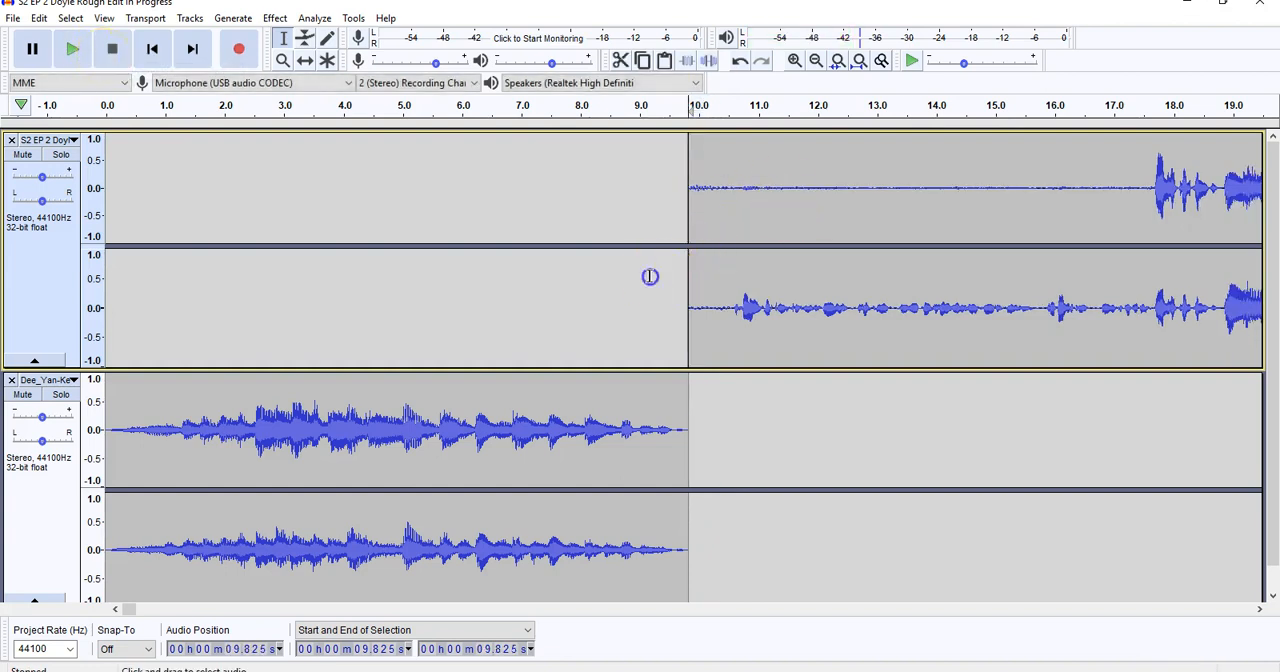
Trim the podcast track's leading silence so the recording starts at about 9.2 s, and play the overlap from about 5.8 s.
drag(650, 277, 685, 278)
key(Delete)
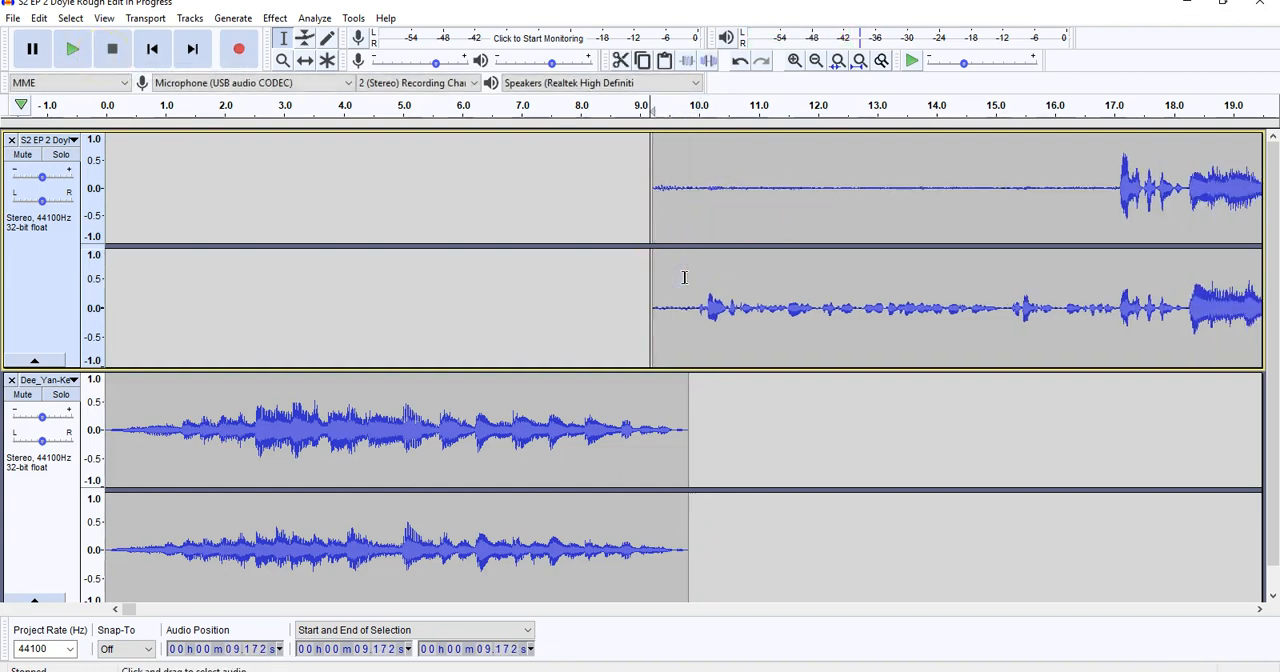
click(73, 55)
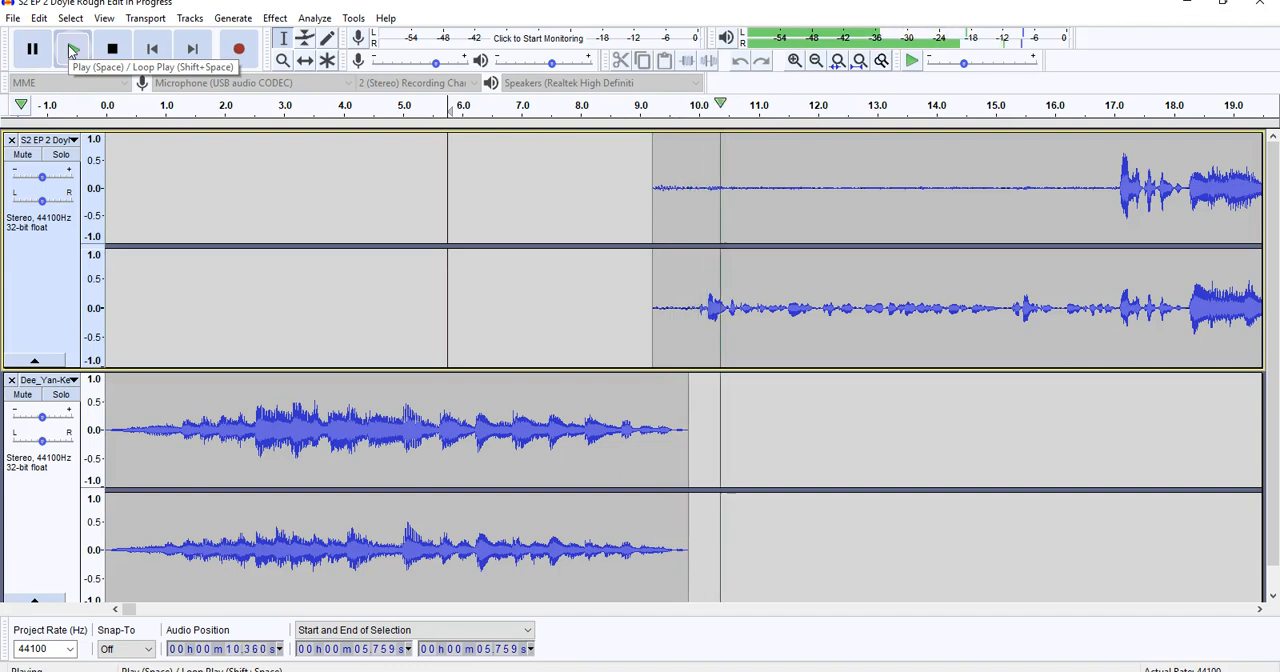
click(115, 50)
Delete the podcast track from about 8.0 to 9.6 s and play the overlap with the music from about 4.4 s.
drag(677, 252, 581, 261)
key(Delete)
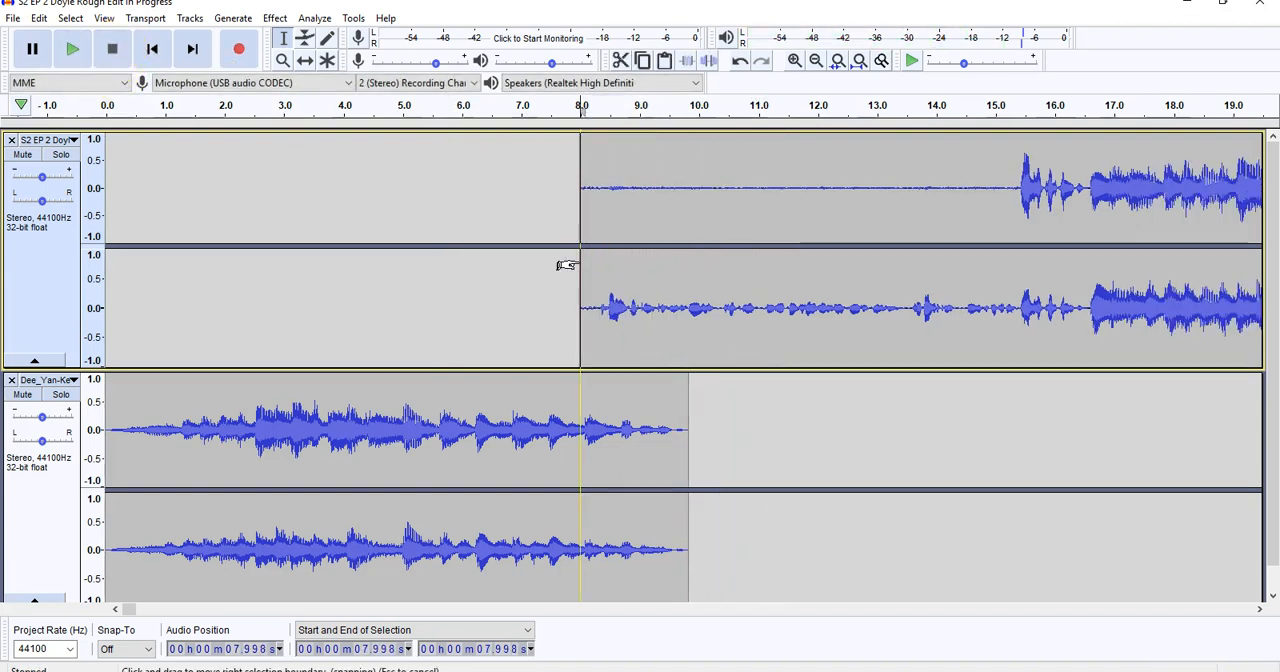
click(367, 420)
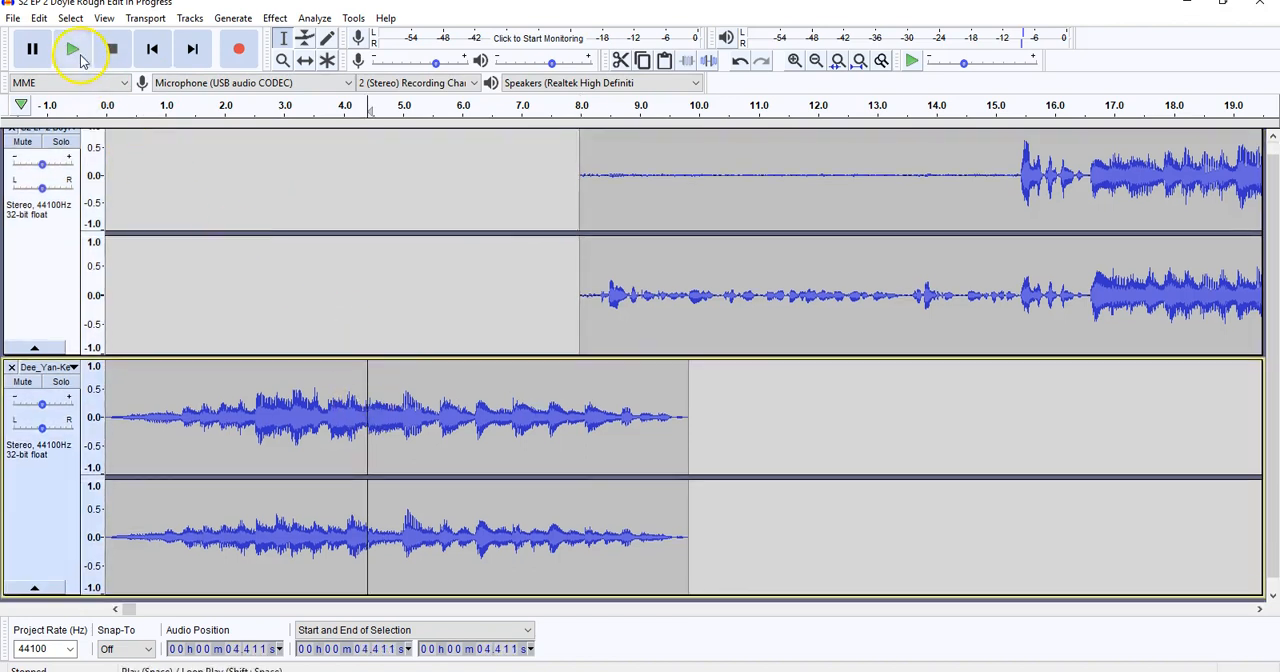
click(74, 55)
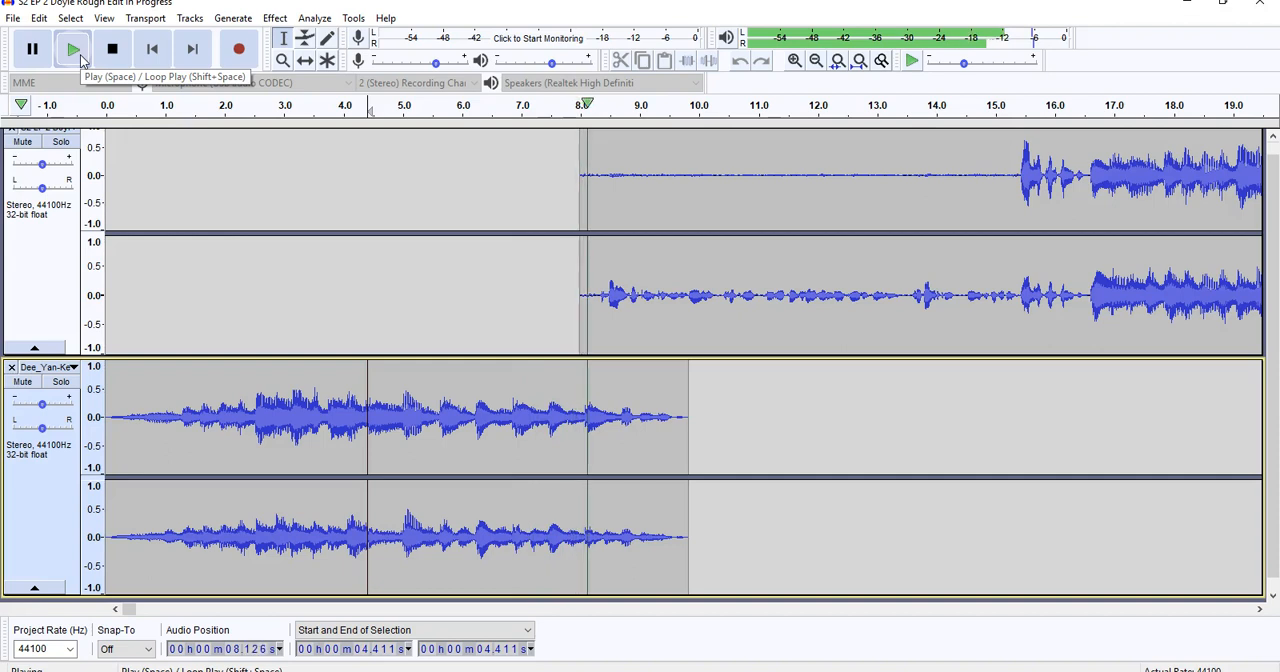
click(112, 48)
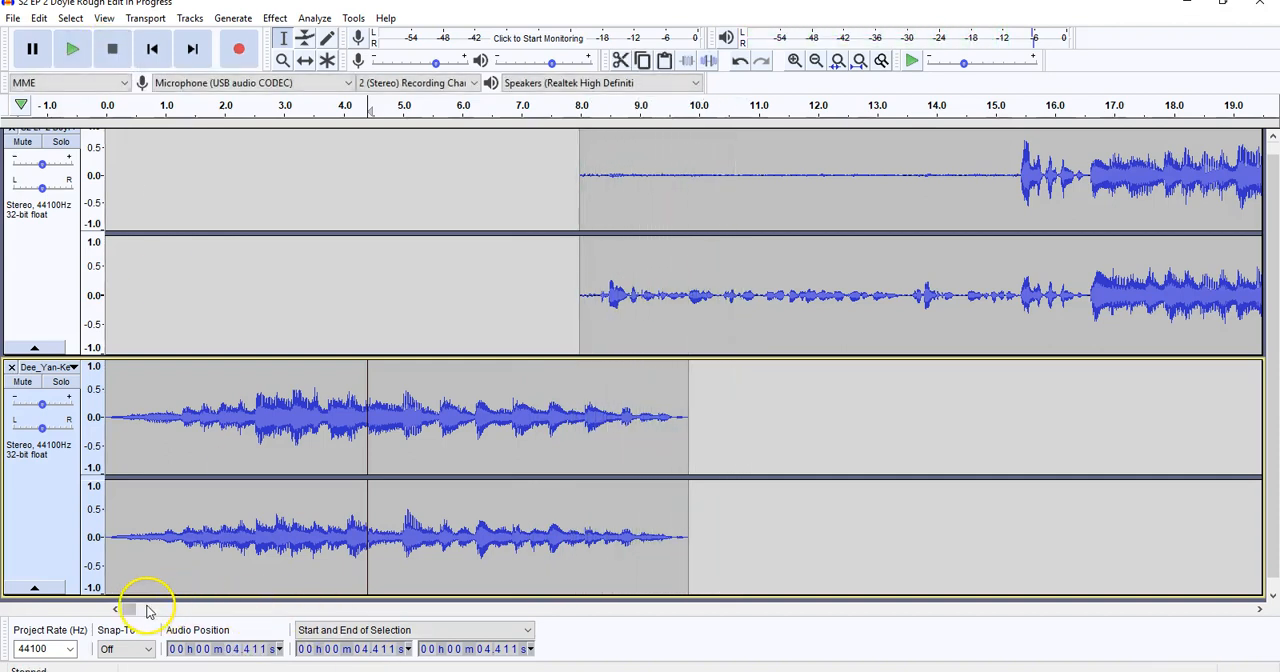
Play the podcast recording from about 8:25 to look for a spot for a sound effect.
drag(130, 610, 372, 609)
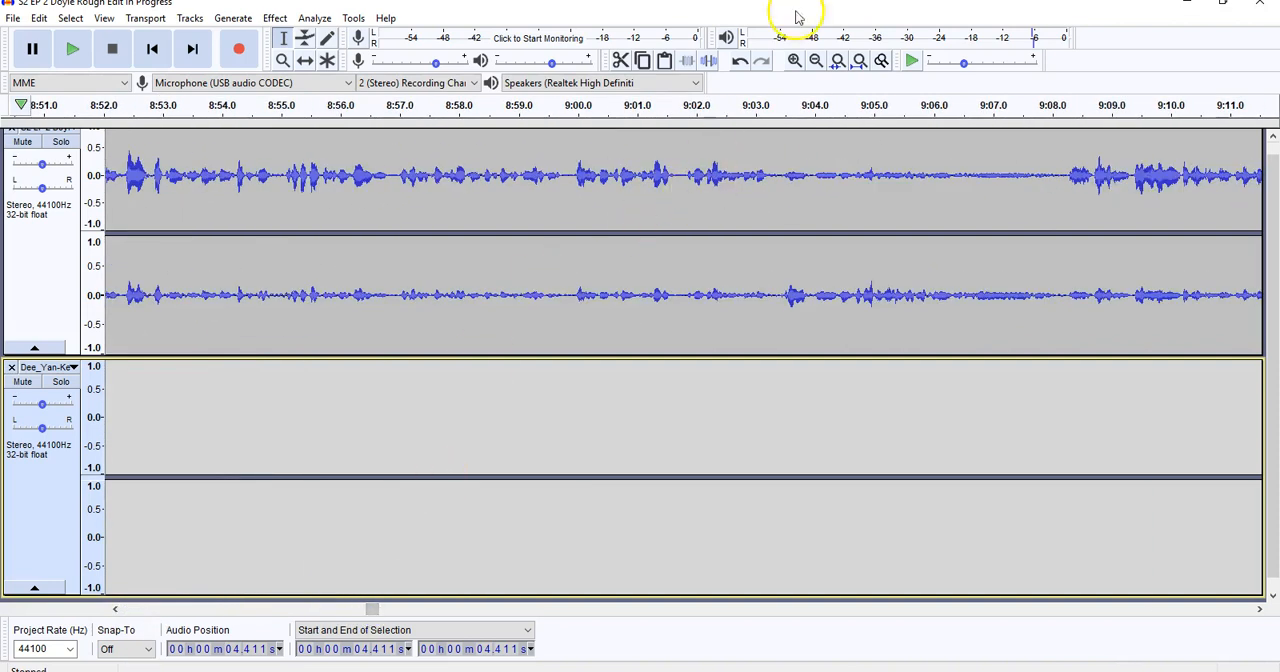
click(817, 62)
click(817, 62)
click(817, 62)
click(817, 62)
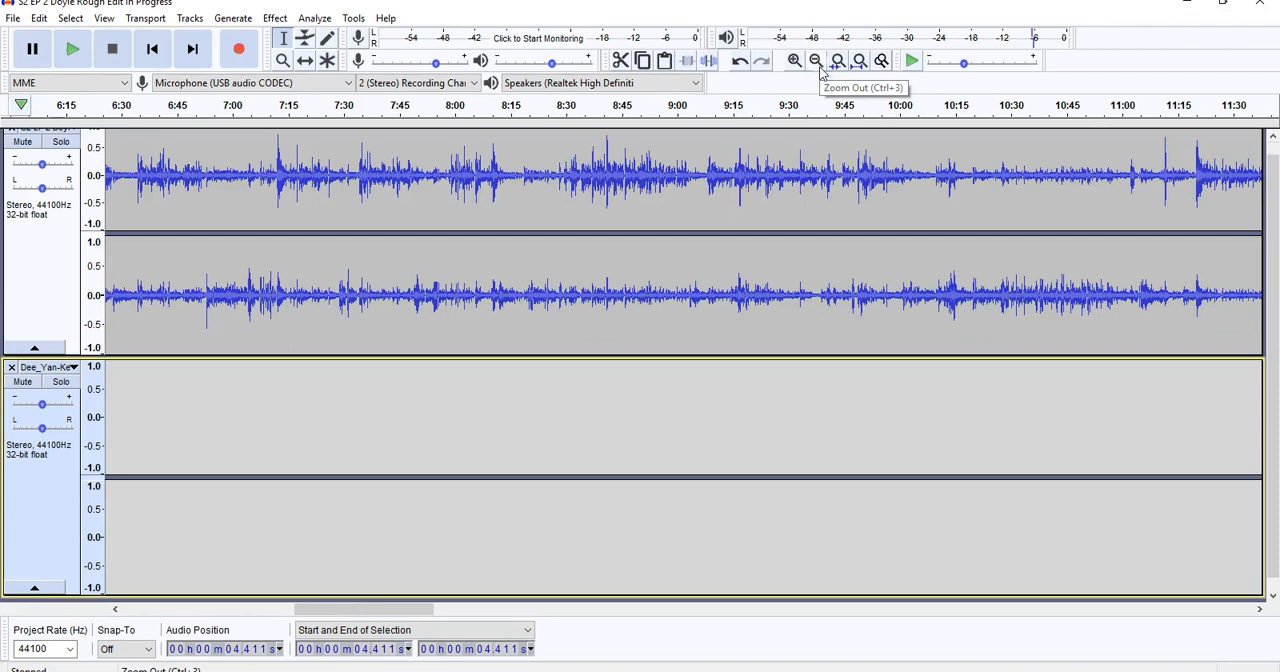
click(549, 179)
click(70, 52)
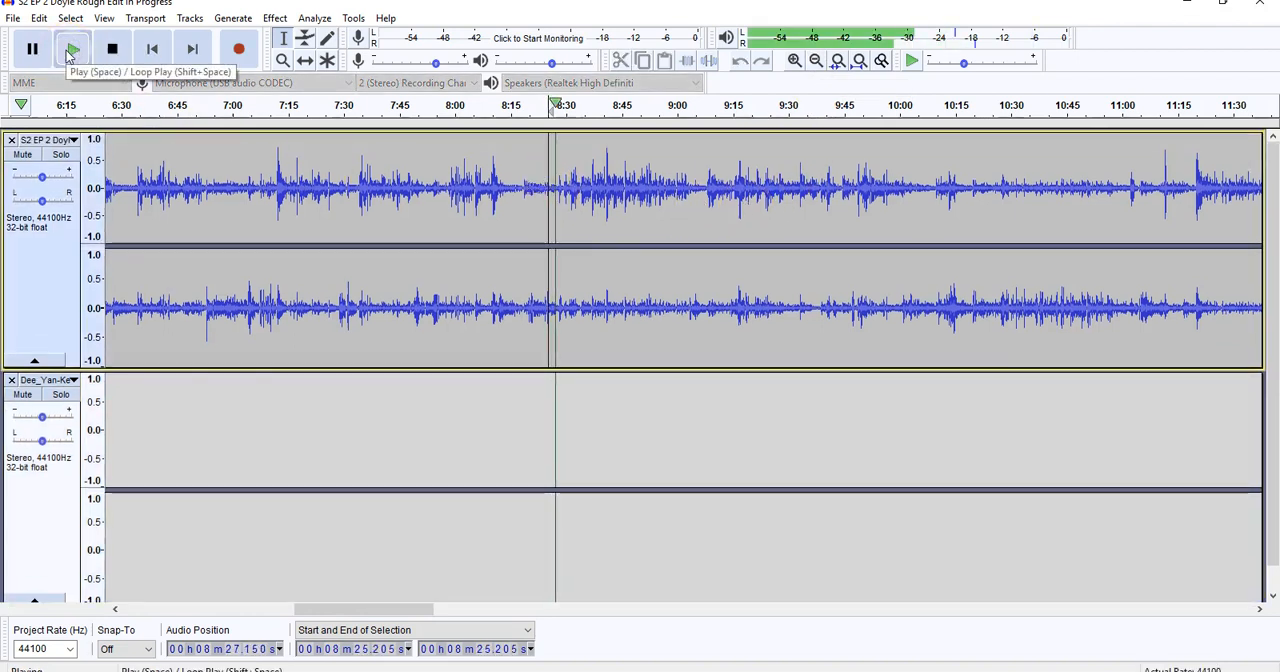
click(794, 61)
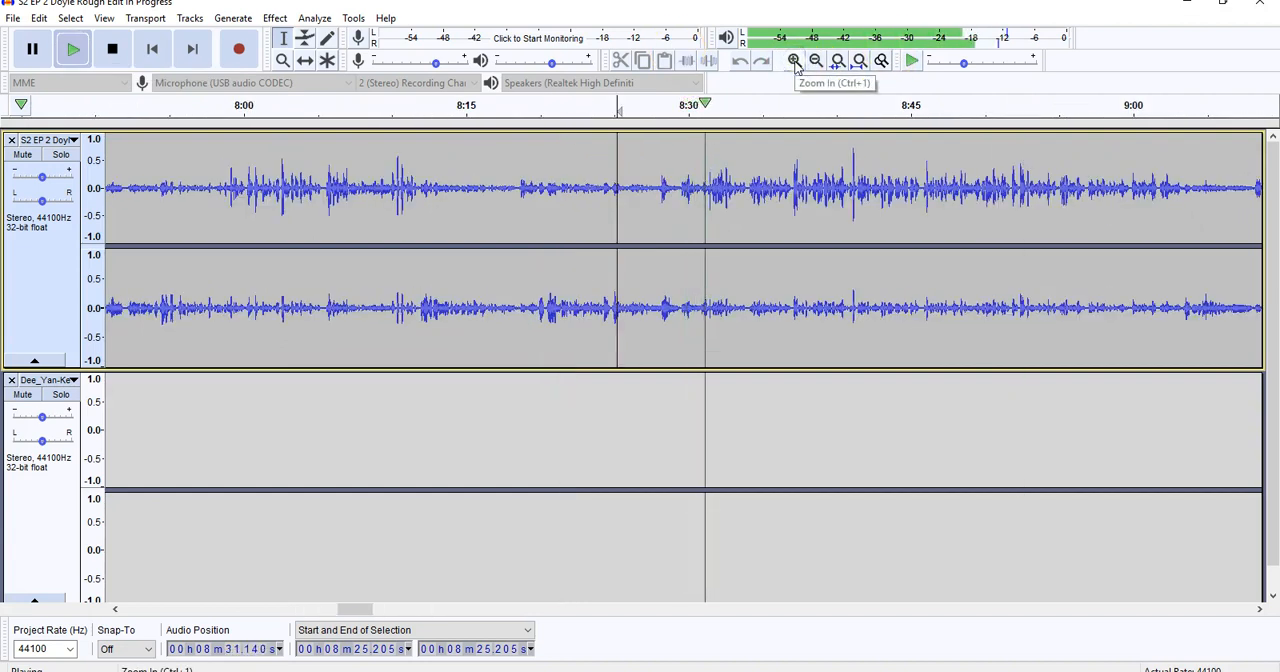
click(116, 55)
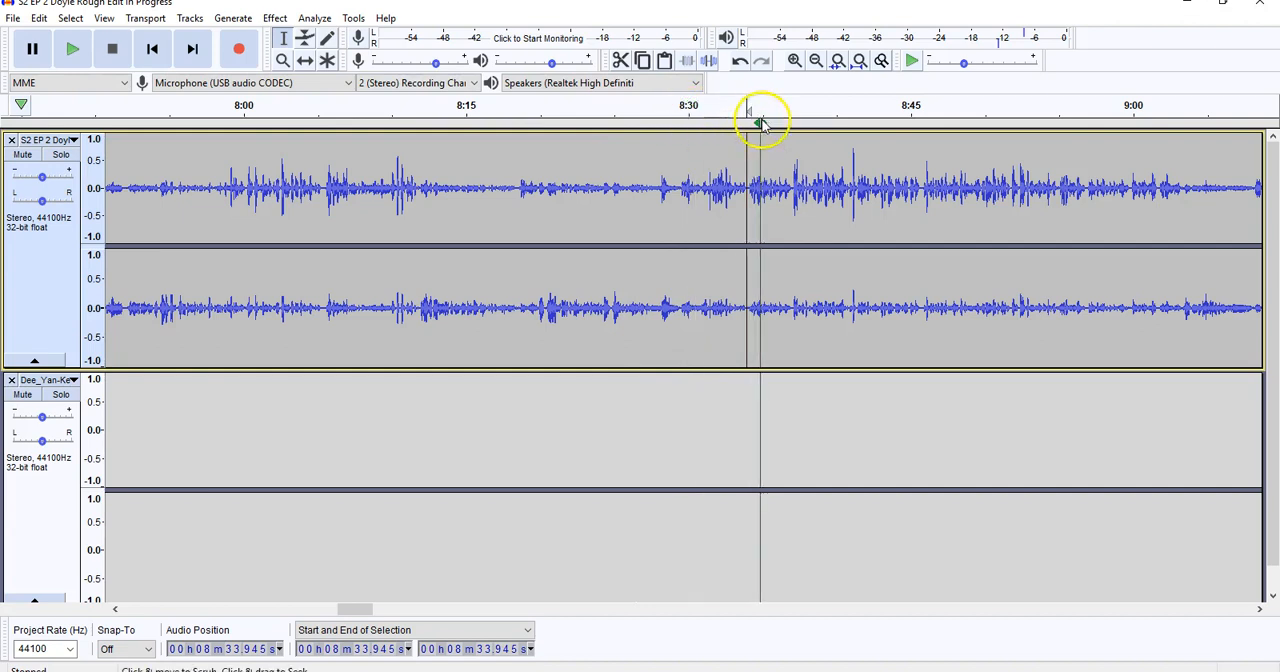
Import the "BONG Sfx" audio file into the project as a new track.
click(14, 18)
mouse_move(80, 154)
click(197, 154)
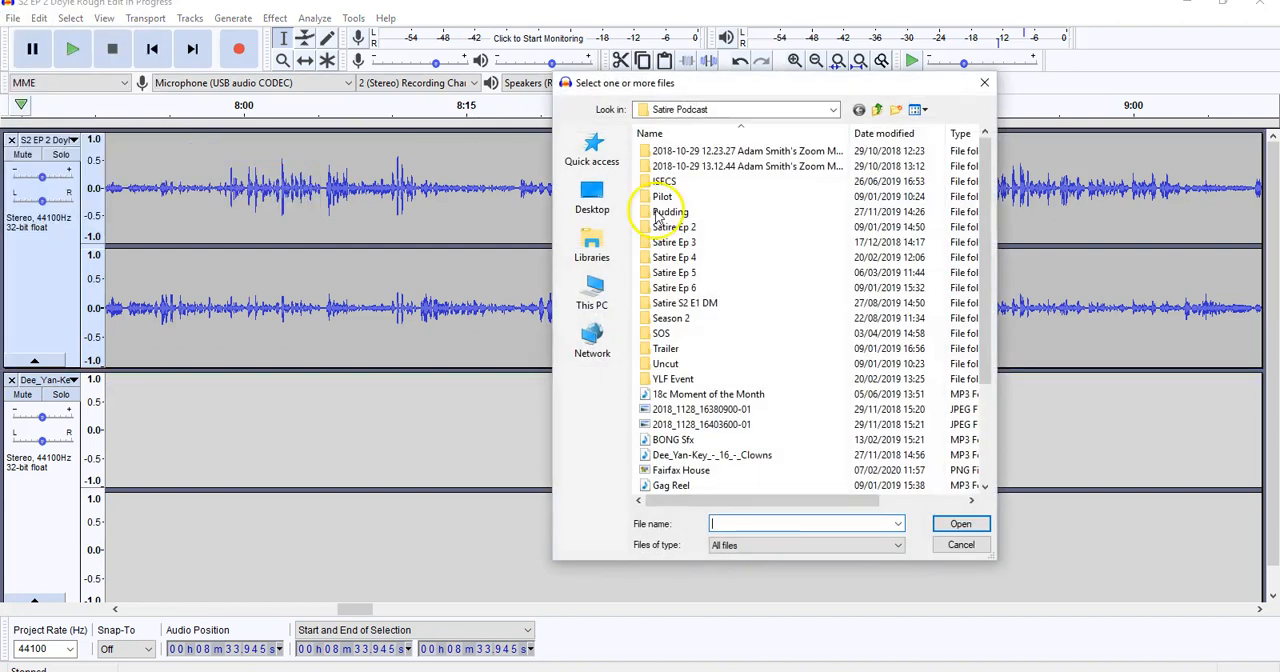
double_click(690, 439)
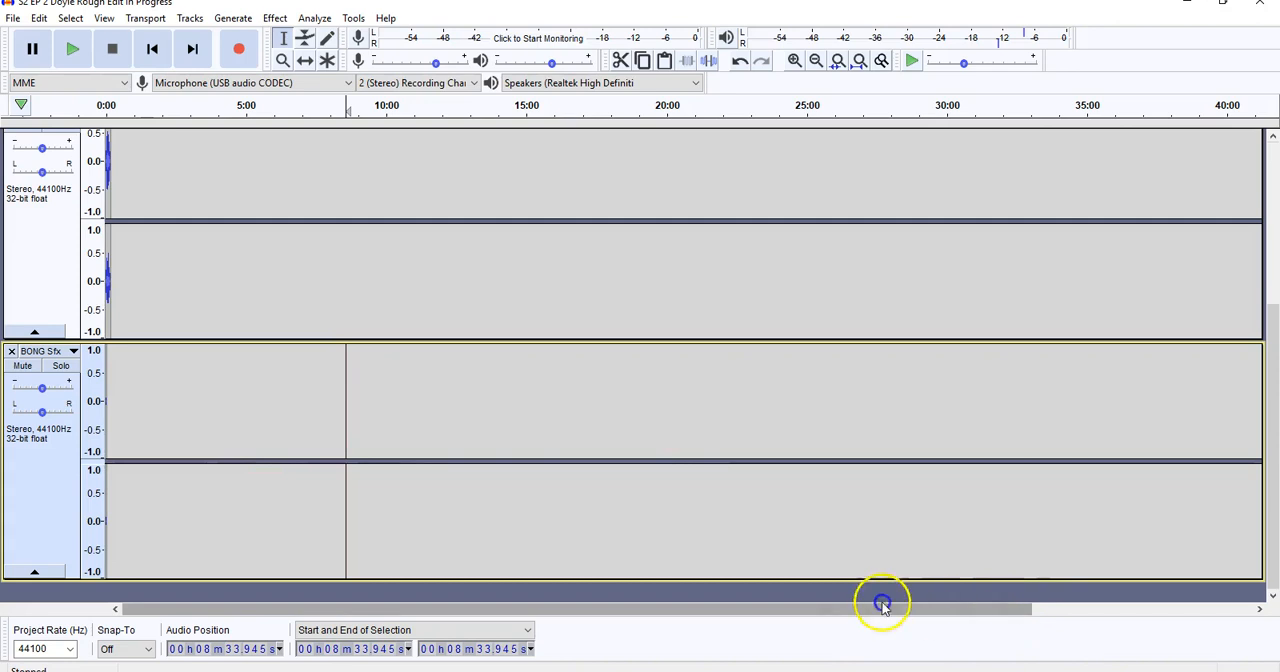
Play the BONG Sfx track together with the other tracks from the start of the project, and pause.
click(795, 60)
click(795, 60)
click(795, 60)
click(795, 60)
click(795, 60)
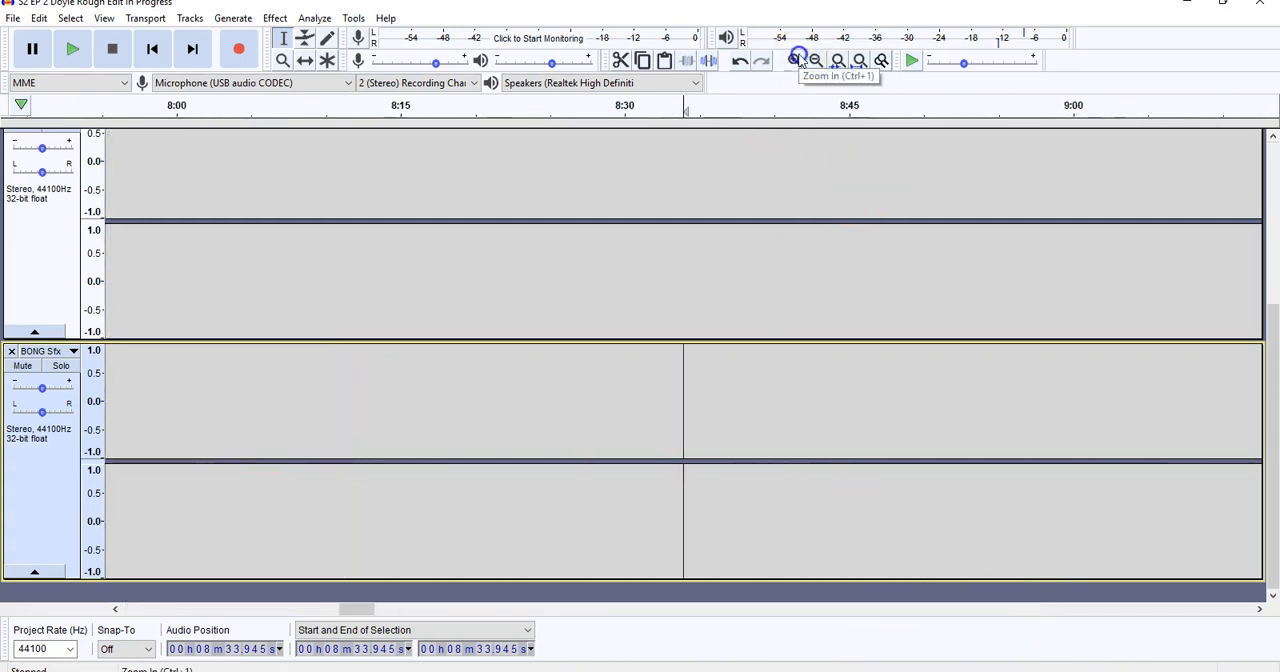
drag(369, 609, 89, 592)
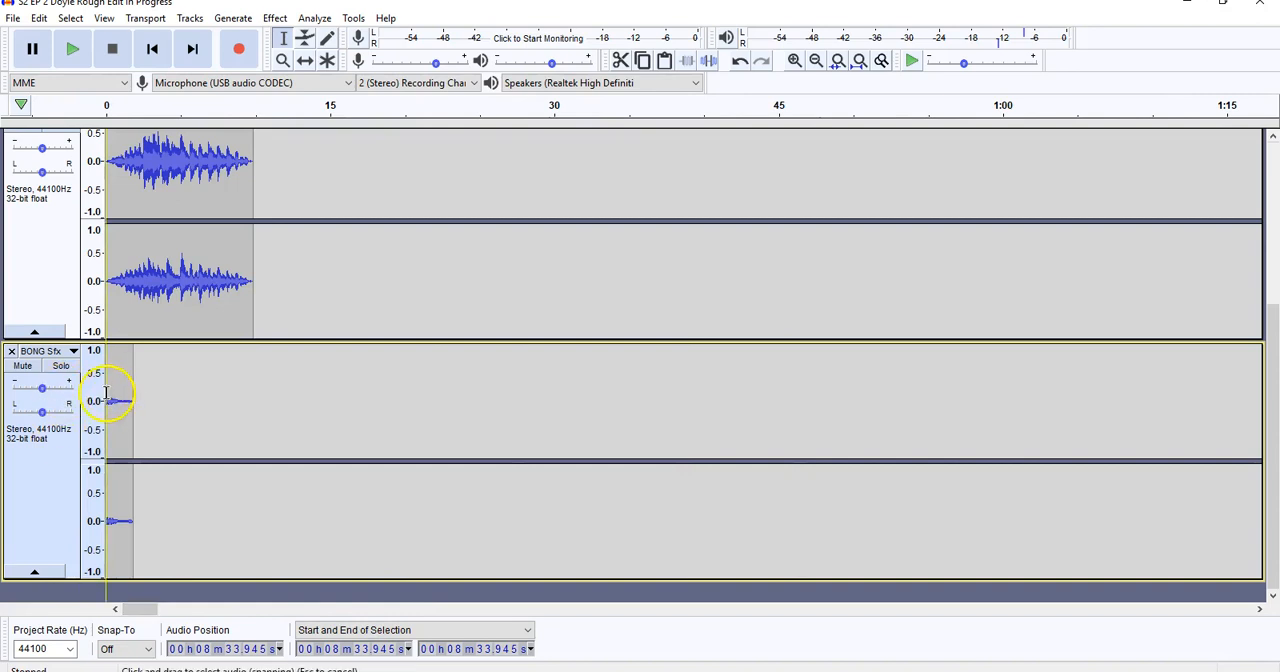
click(72, 48)
click(32, 48)
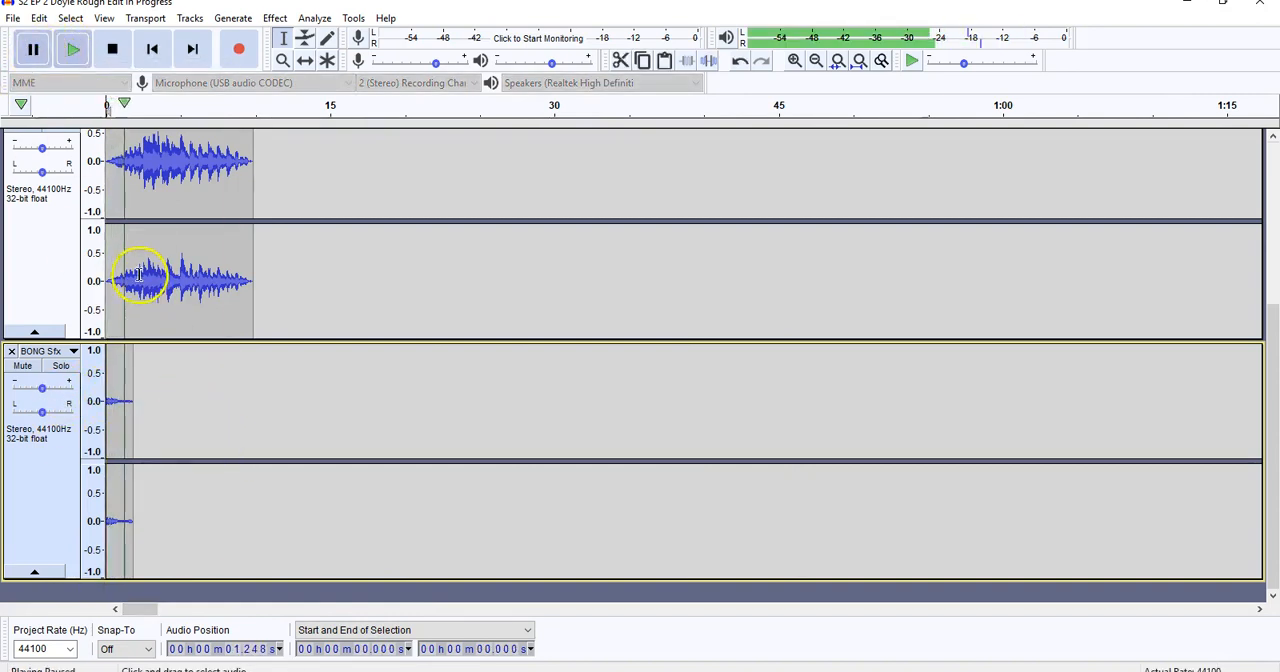
Silence the podcast and music tracks and play the BONG Sfx on its own from about 0.4 s.
scroll(128, 260, up, 5)
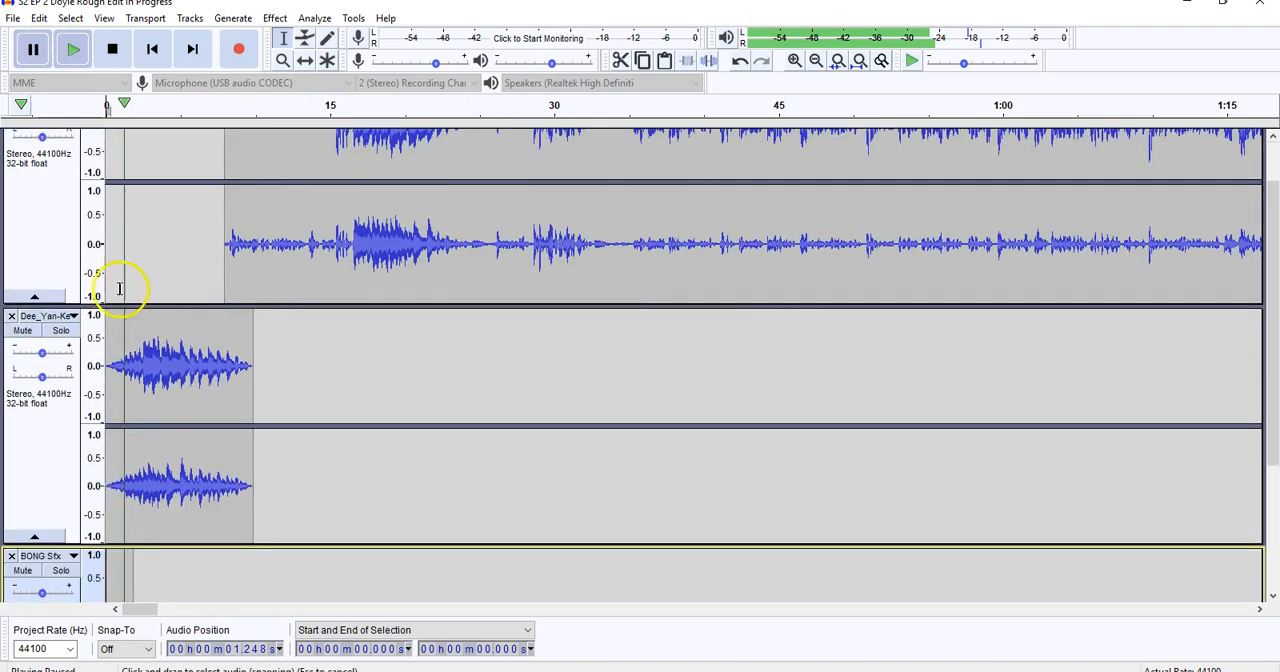
click(23, 331)
scroll(177, 350, up, 1)
click(23, 155)
scroll(229, 290, down, 3)
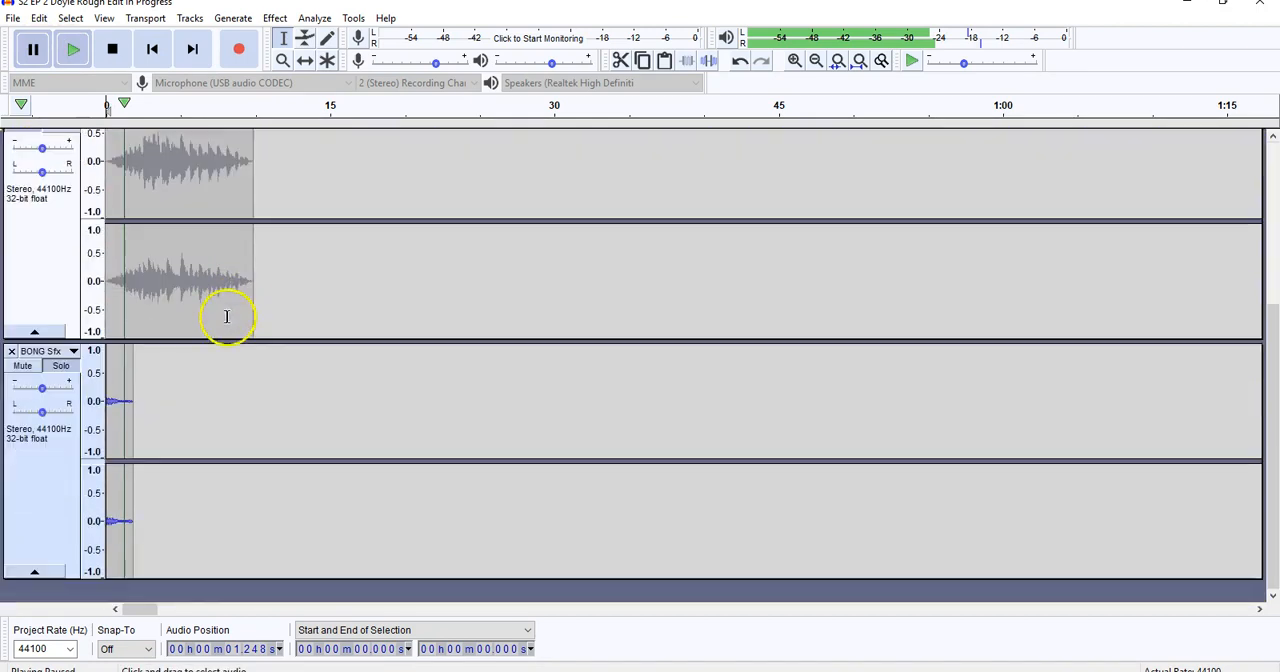
click(112, 400)
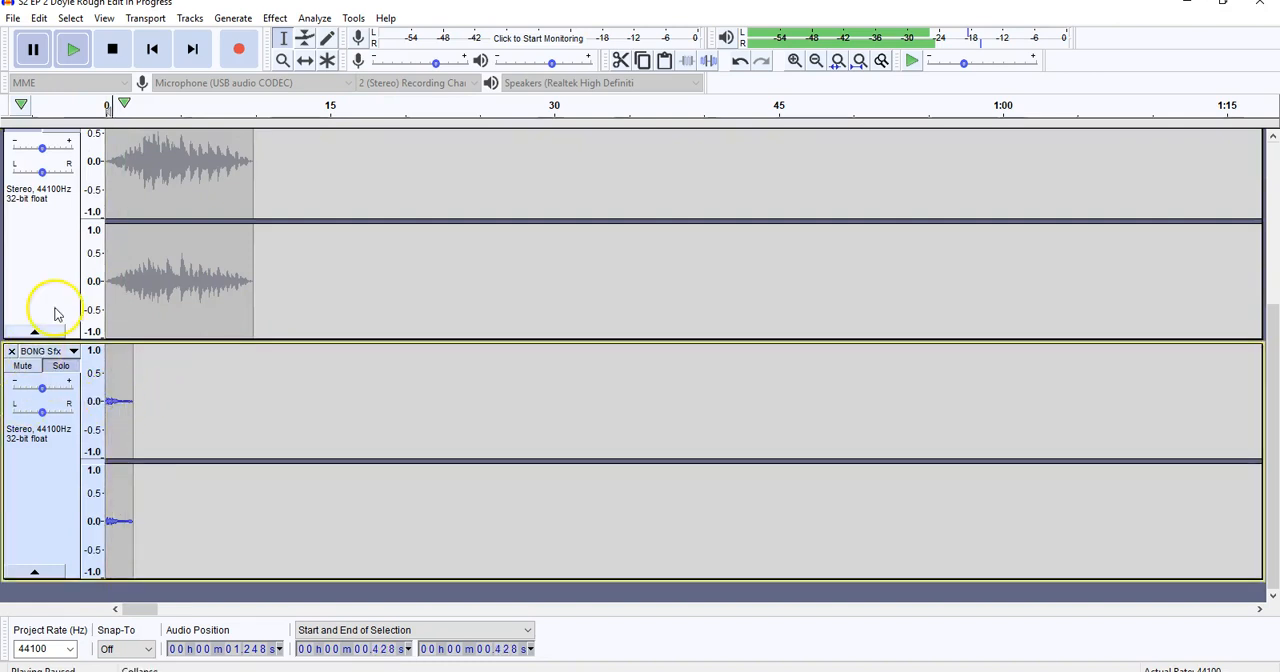
click(74, 50)
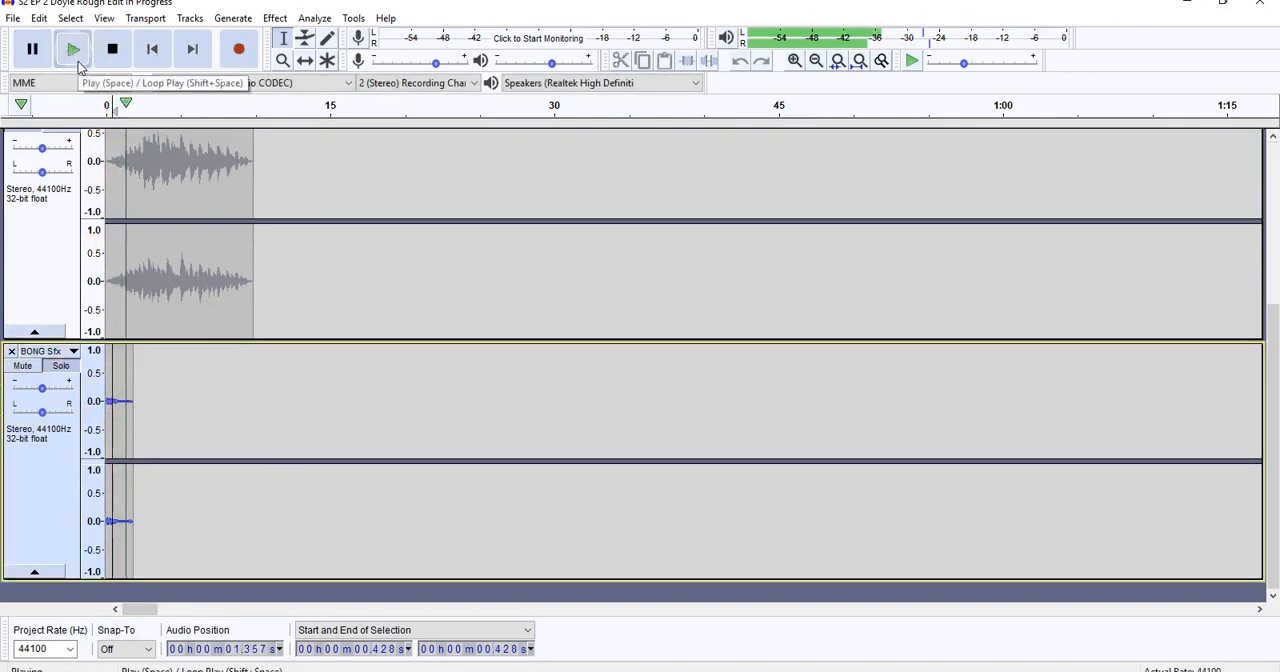
click(112, 48)
Cut the whole BONG Sfx clip, about 1.8 s long, and remove its emptied track.
drag(133, 366, 88, 365)
click(39, 18)
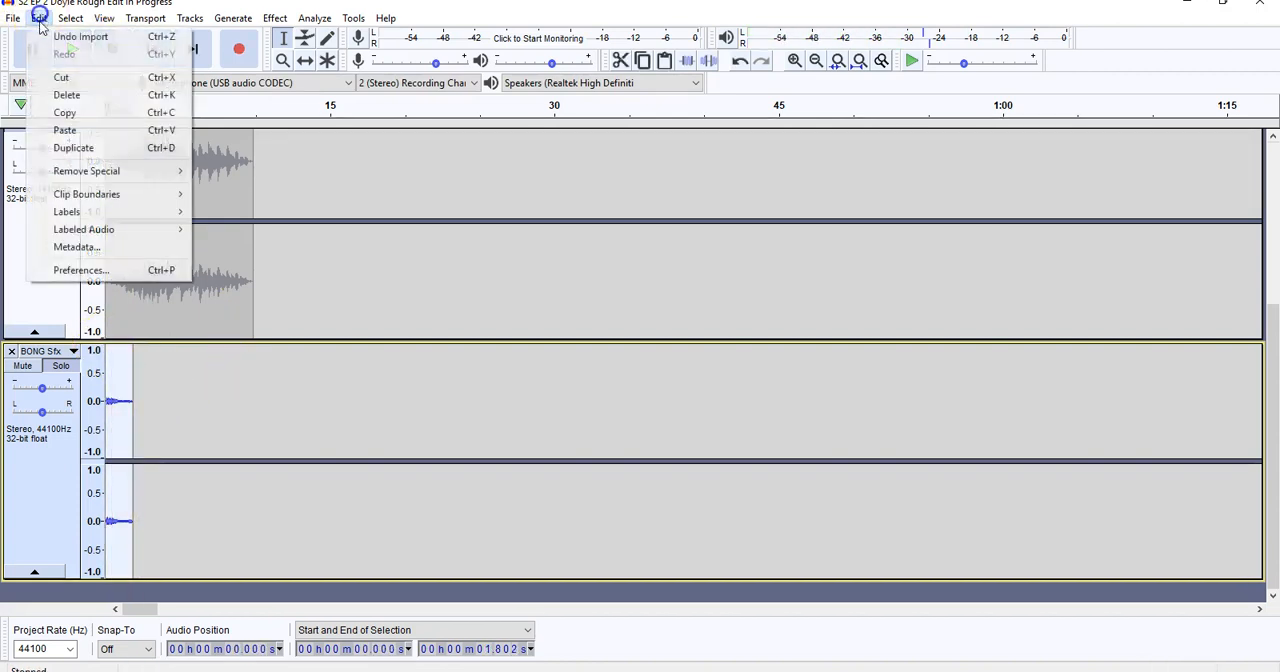
click(72, 77)
click(11, 352)
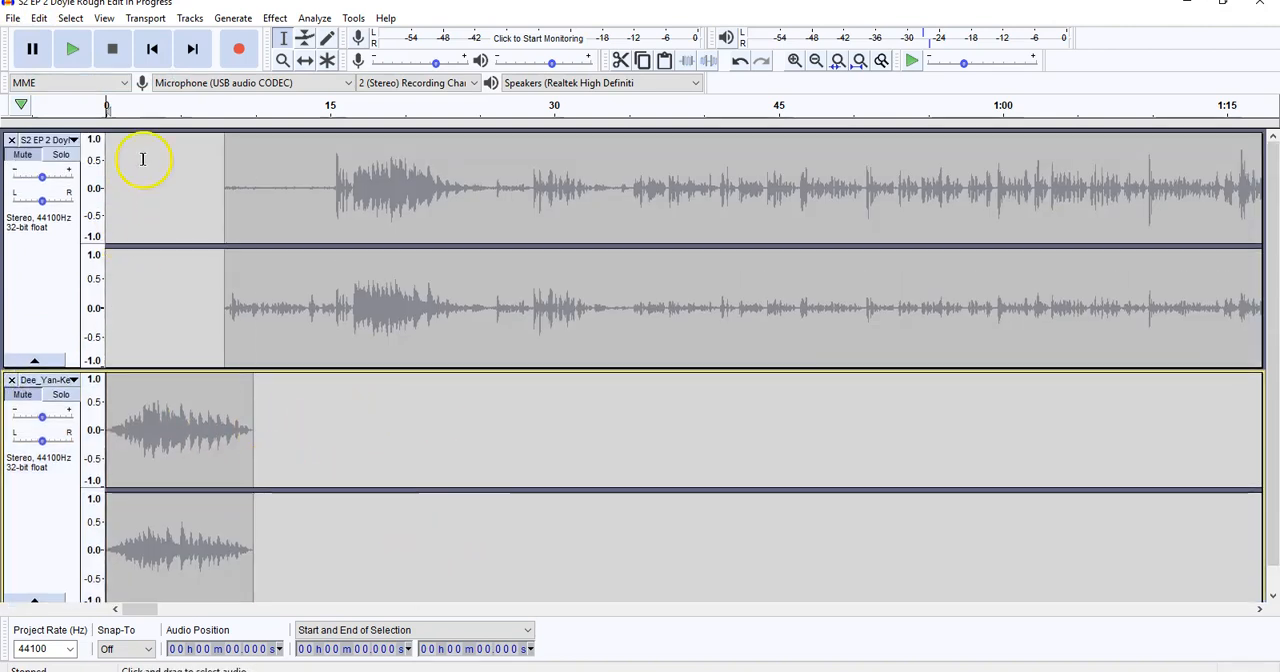
click(11, 379)
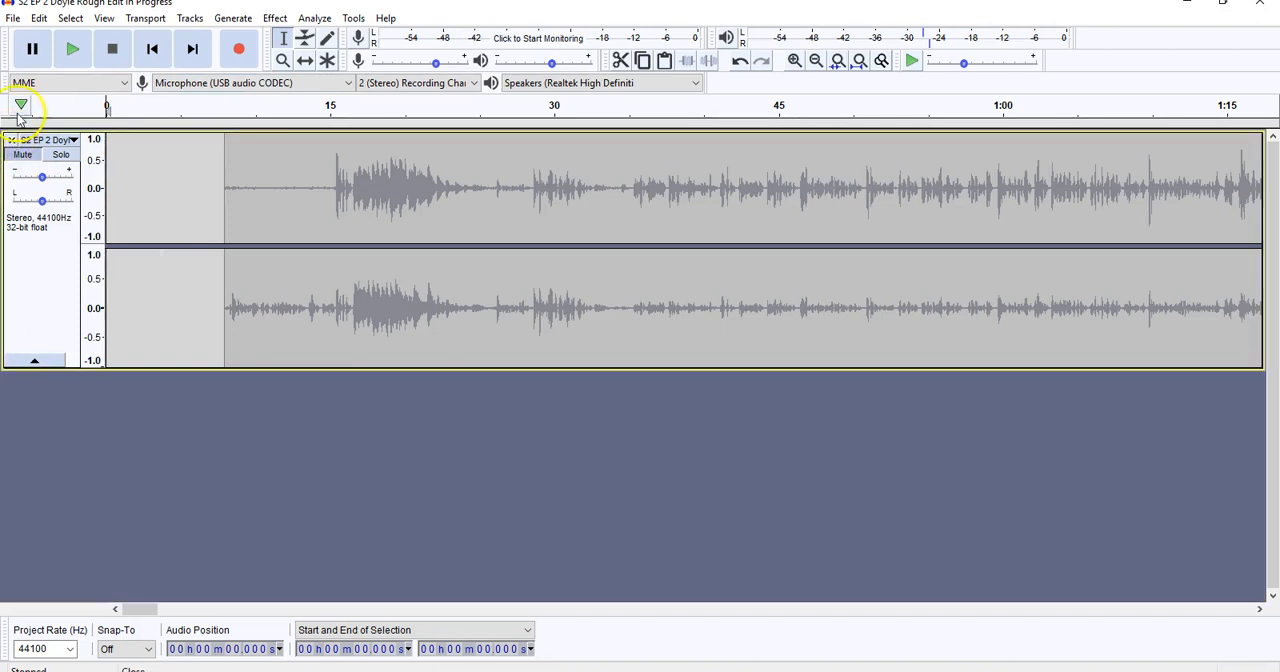
click(39, 19)
click(51, 34)
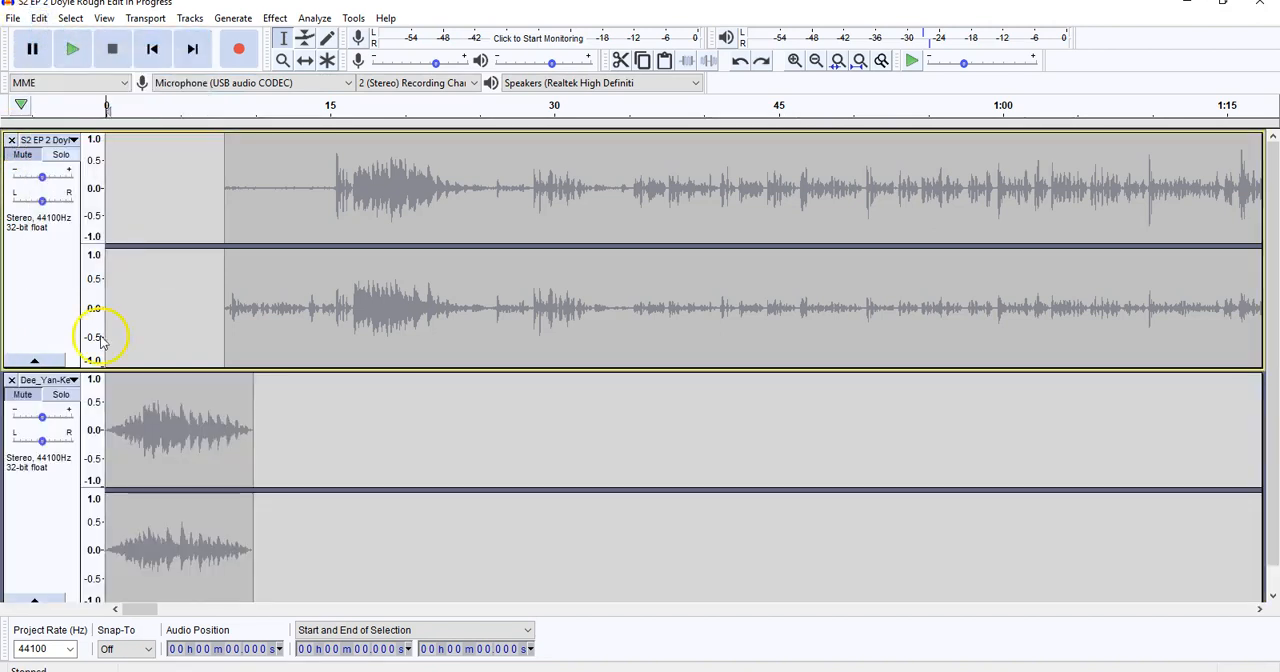
Unmute the music and podcast tracks.
click(37, 399)
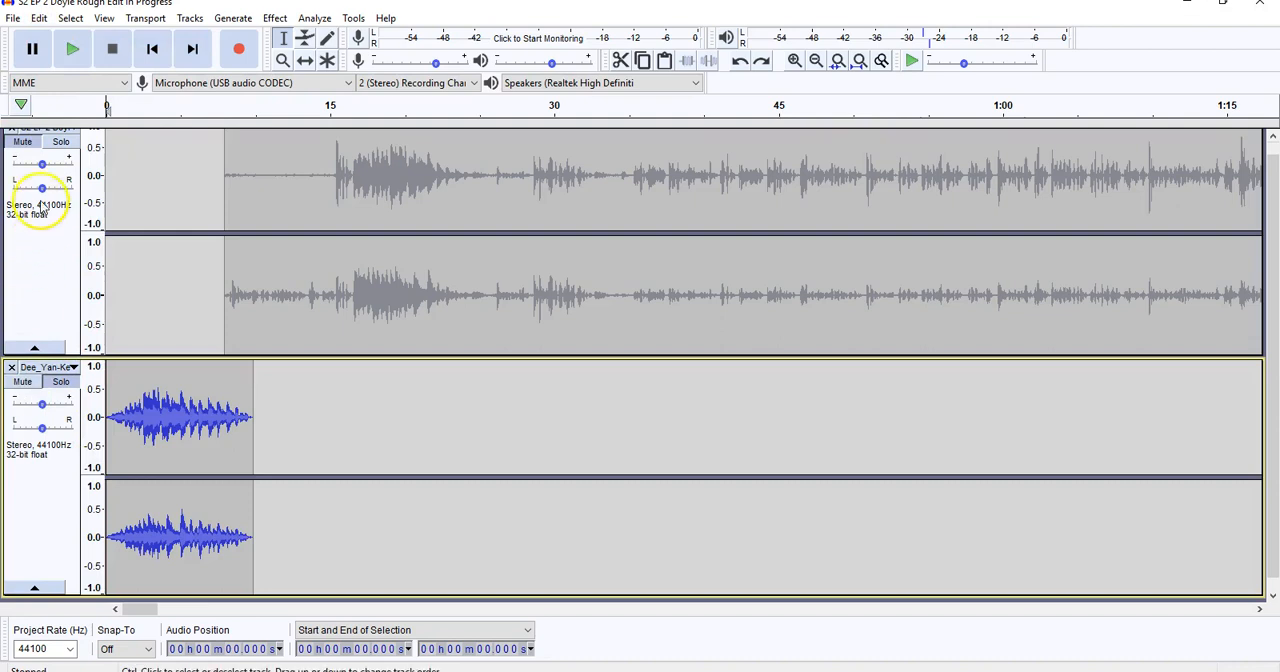
shift+click(18, 150)
Play the podcast track briefly from about 8:01 and paste the BONG Sfx clip into it at 8:01.
drag(130, 614, 171, 610)
click(815, 61)
click(815, 61)
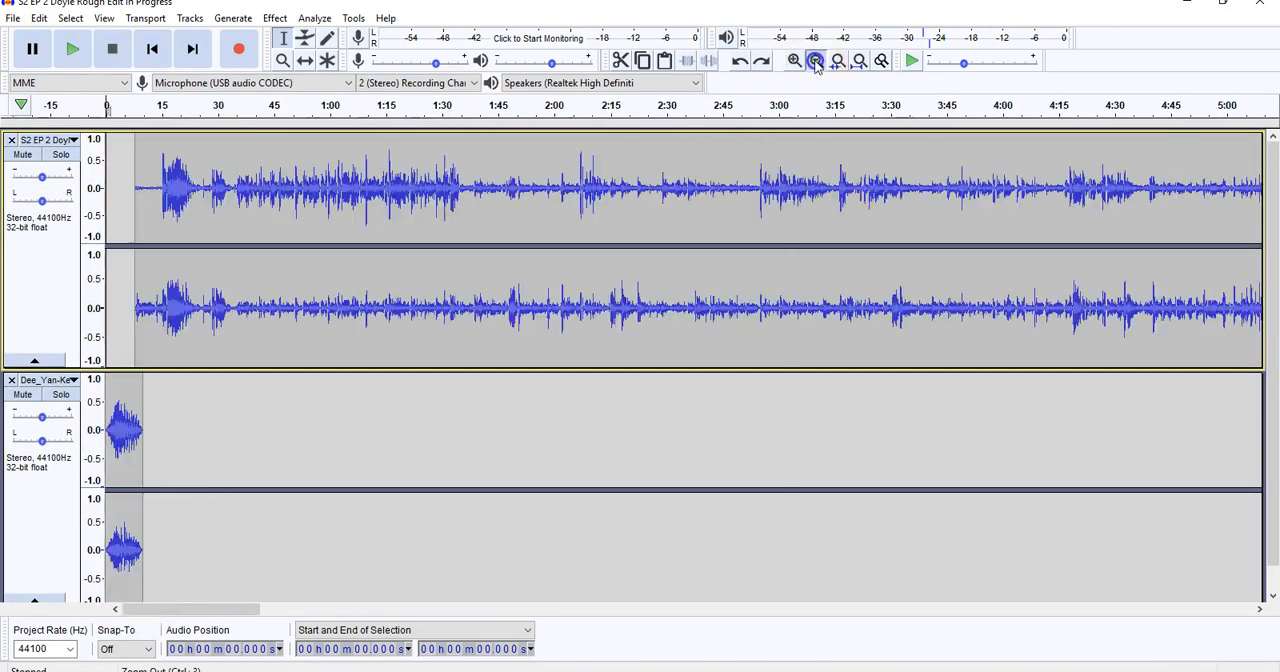
click(815, 61)
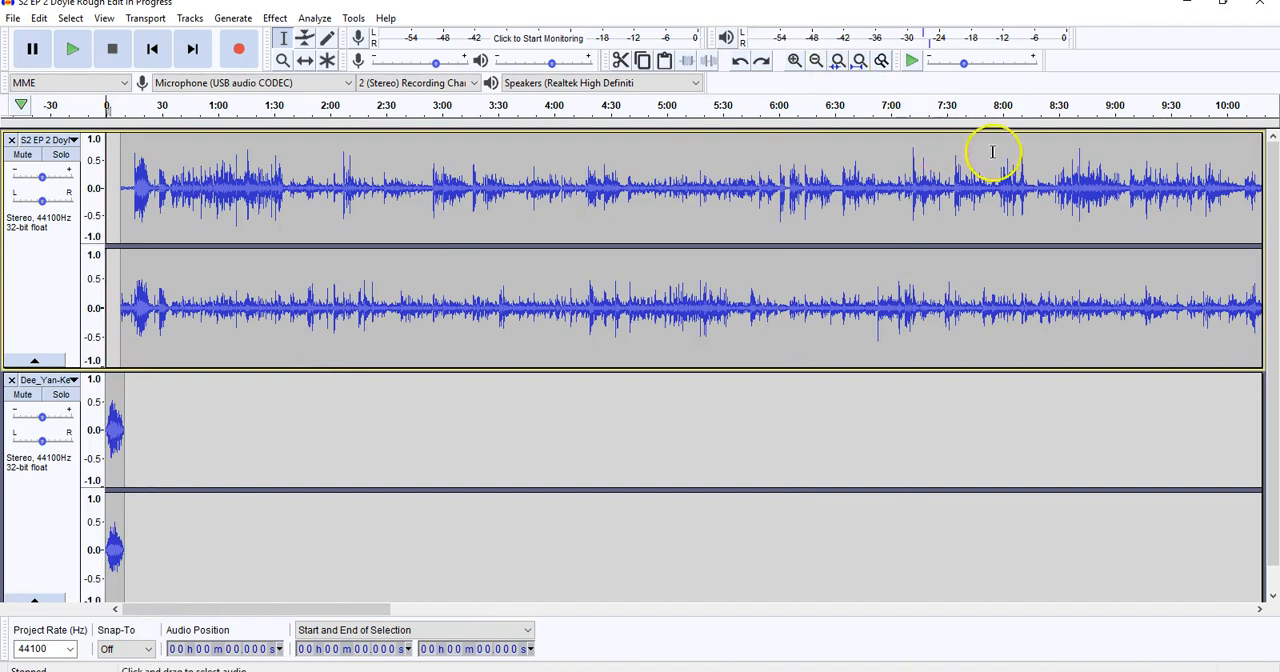
click(794, 61)
click(794, 61)
click(794, 61)
click(794, 61)
click(794, 61)
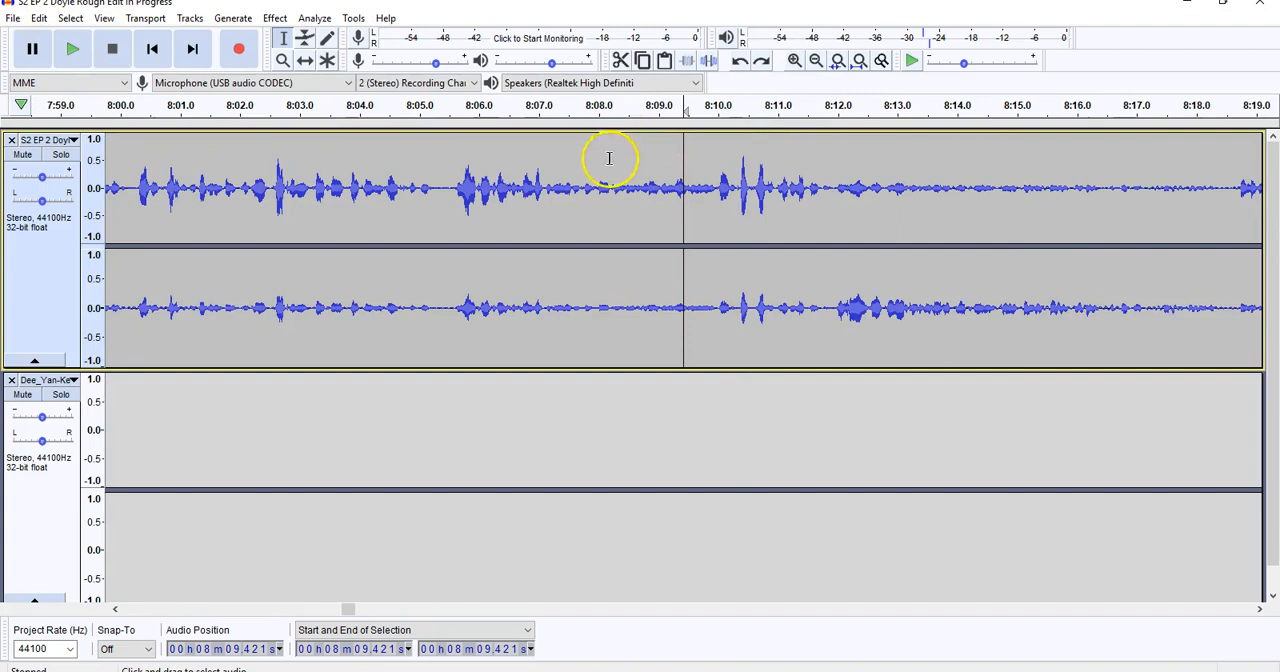
click(181, 160)
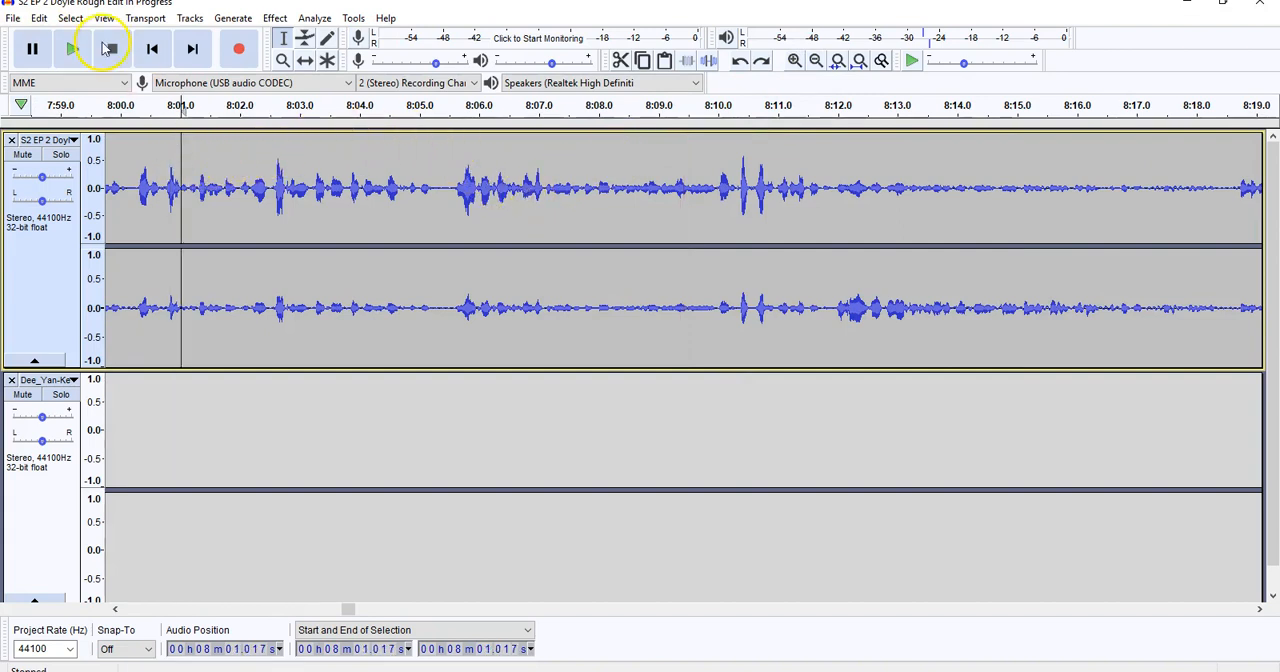
click(70, 50)
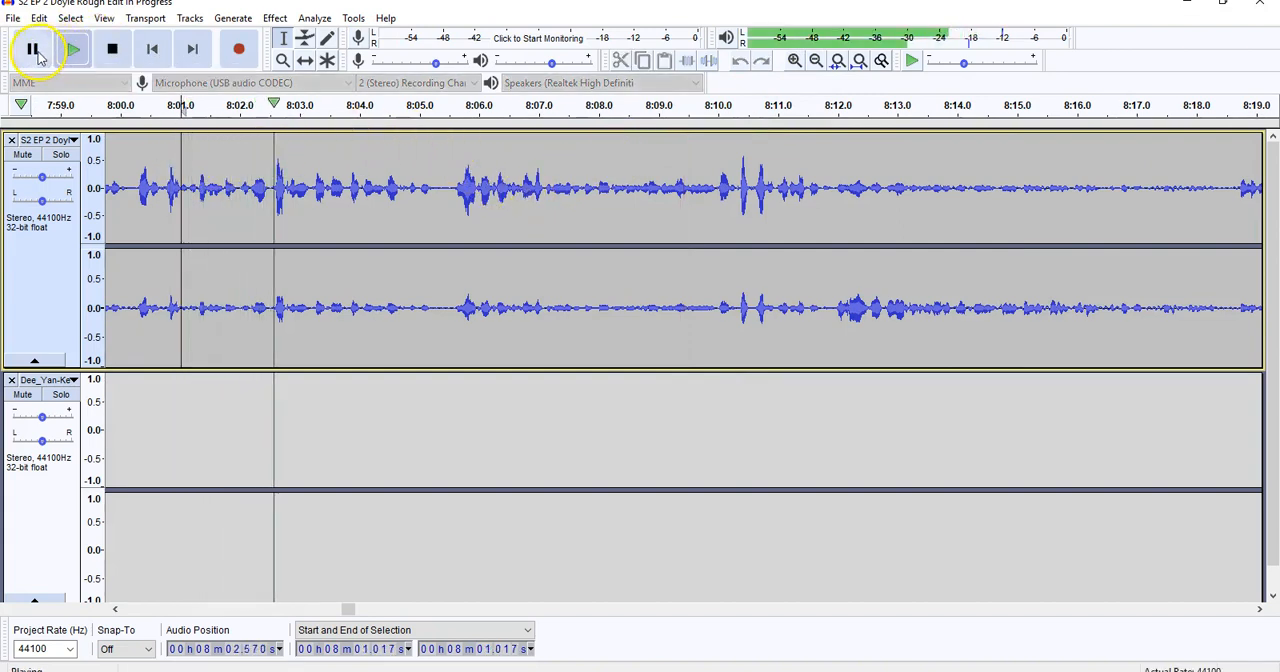
click(32, 48)
click(40, 20)
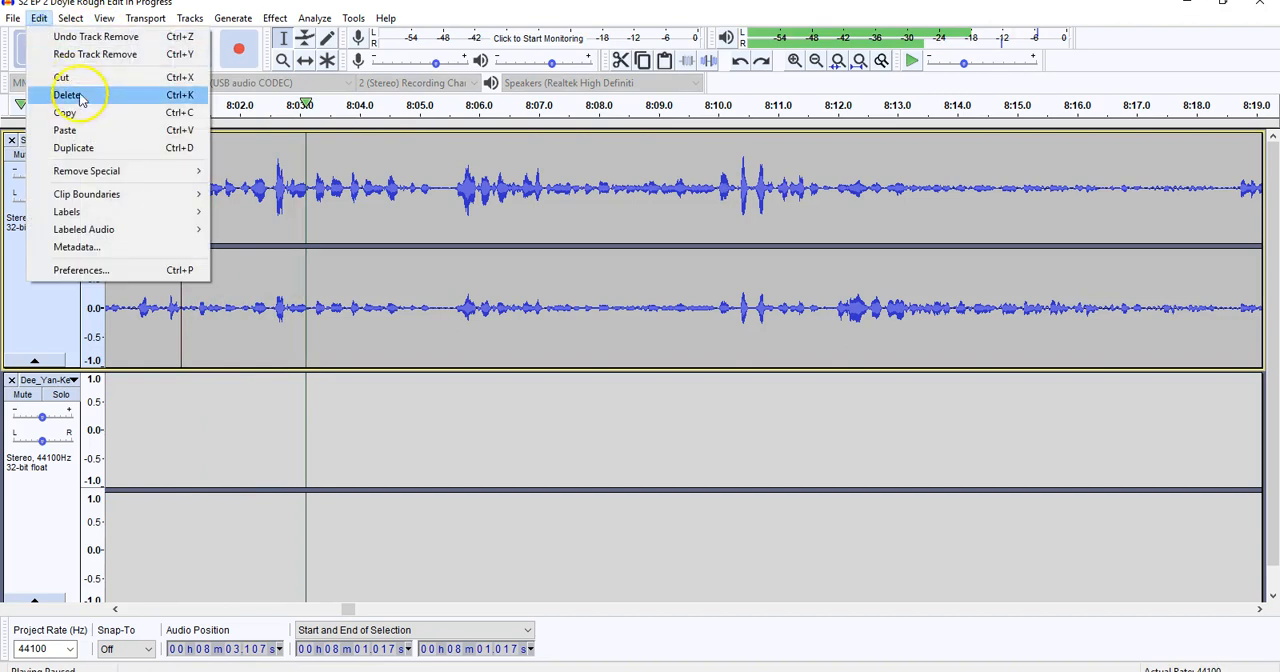
click(90, 129)
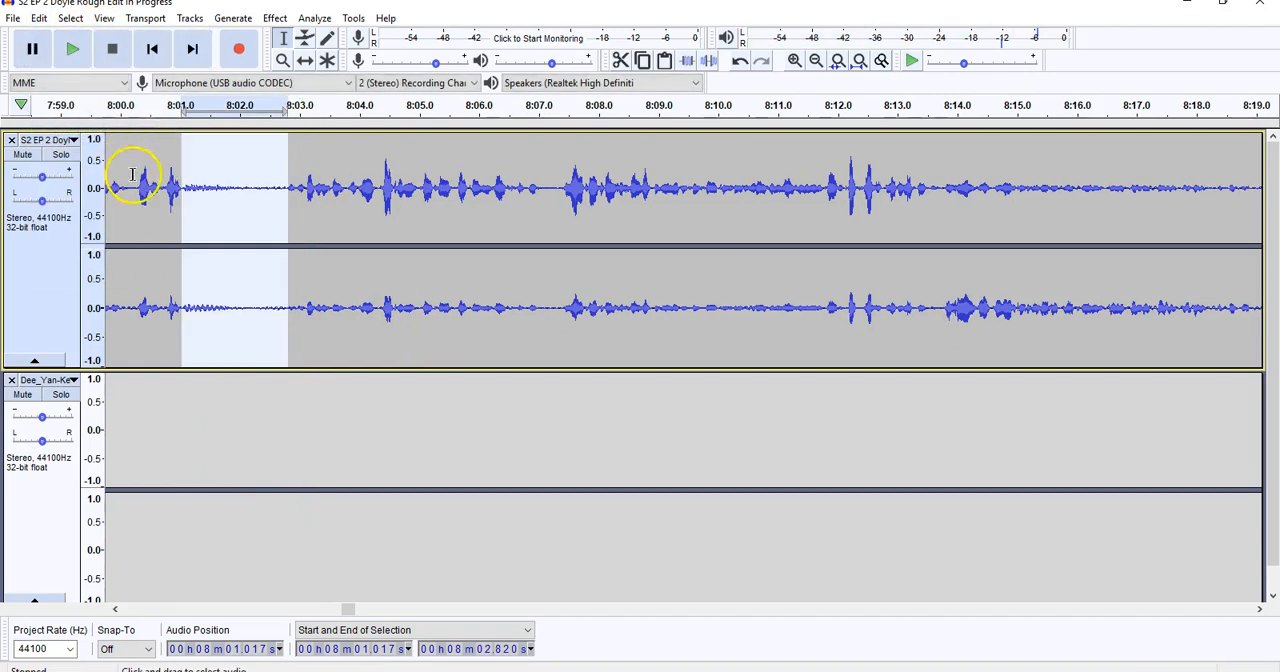
Play the podcast track from about 7:59 to hear the pasted sound effect, and pause.
click(117, 609)
click(134, 165)
click(84, 52)
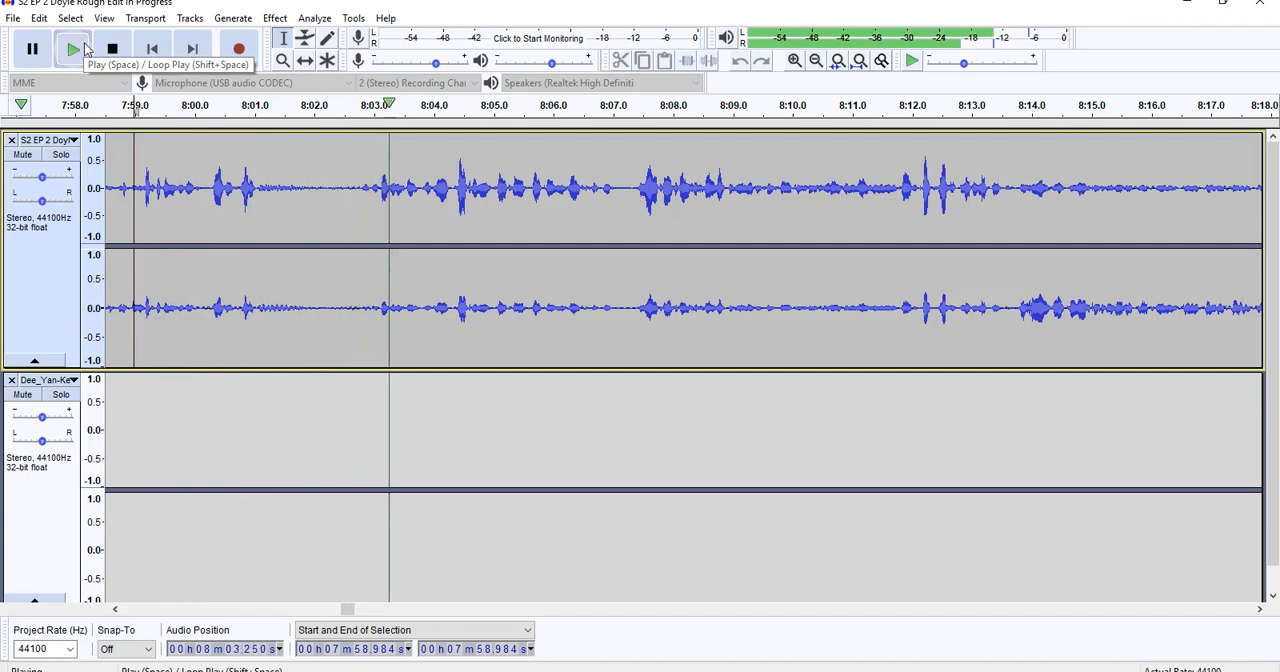
click(32, 48)
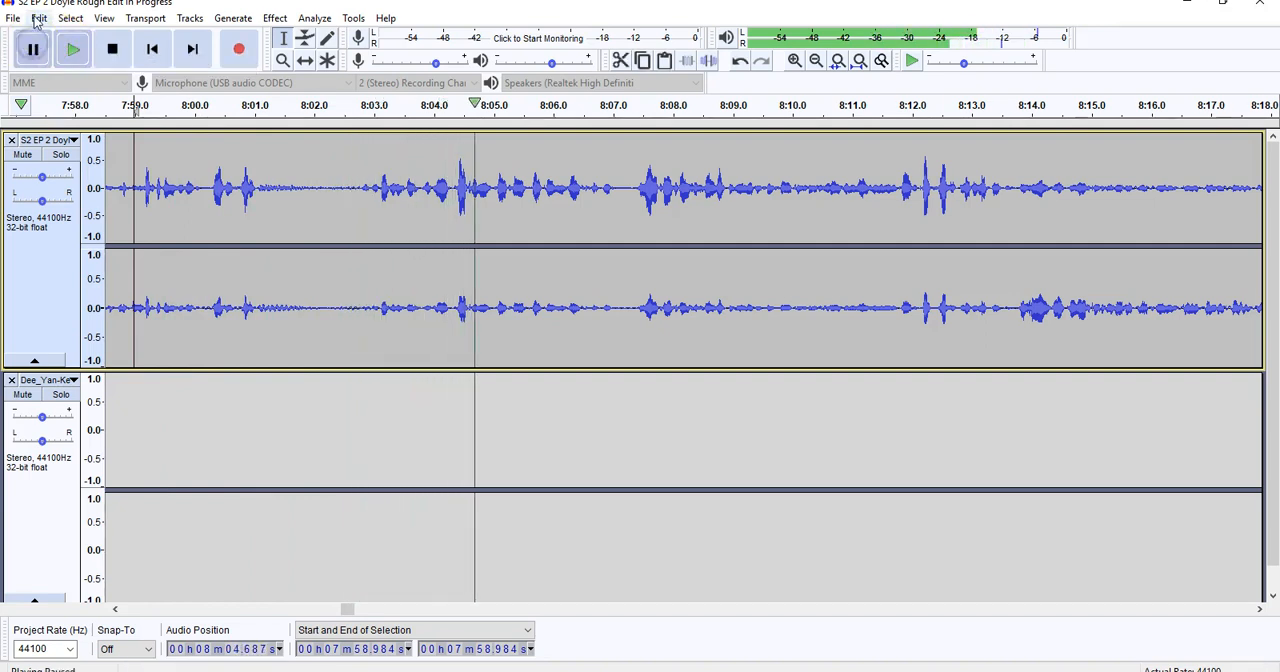
click(37, 20)
click(86, 76)
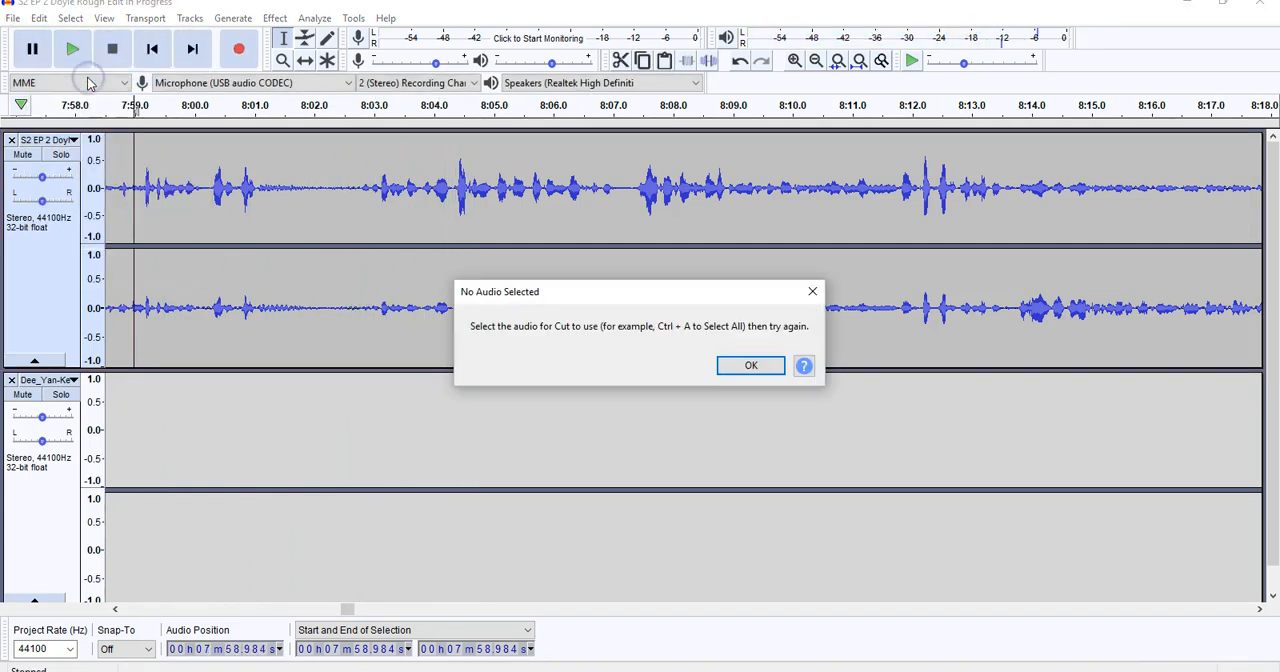
click(740, 366)
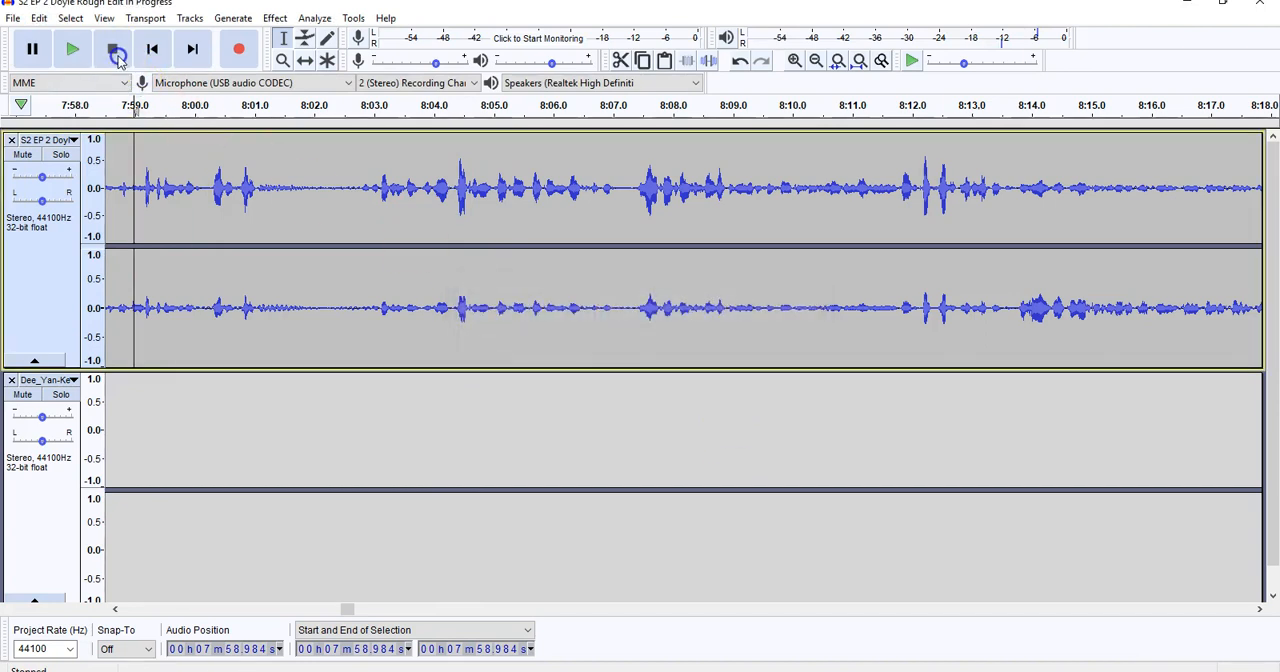
Undo pasting the sound effect into the podcast track.
click(228, 149)
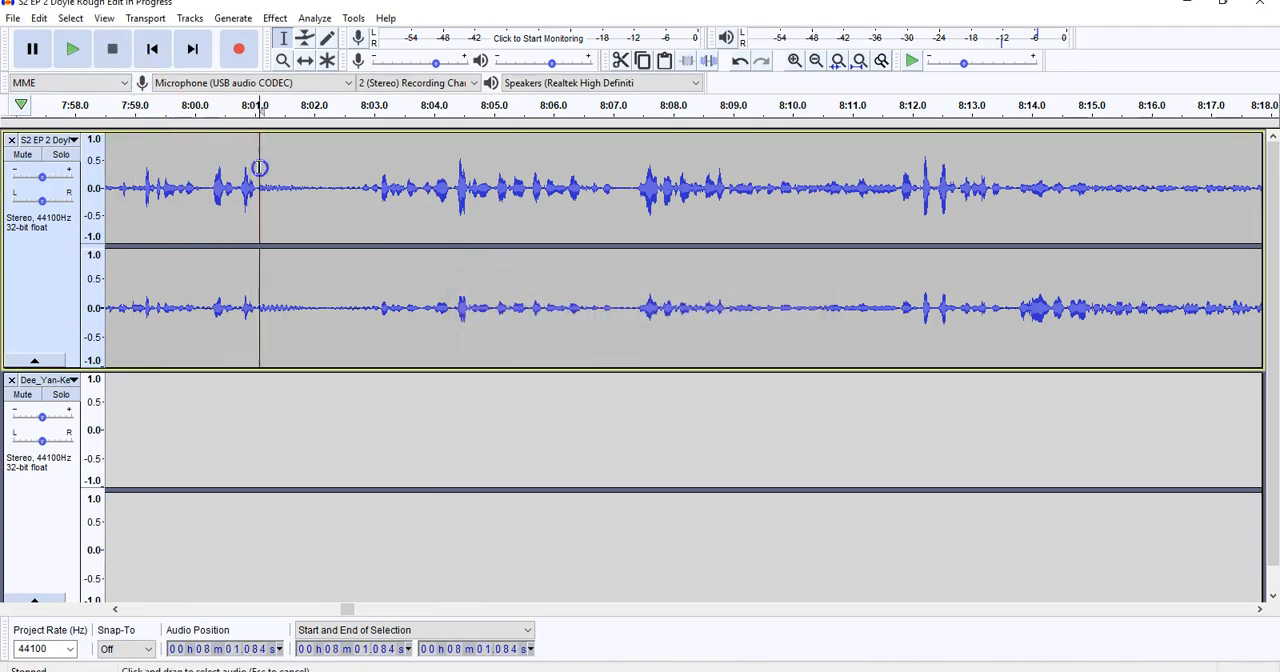
click(40, 19)
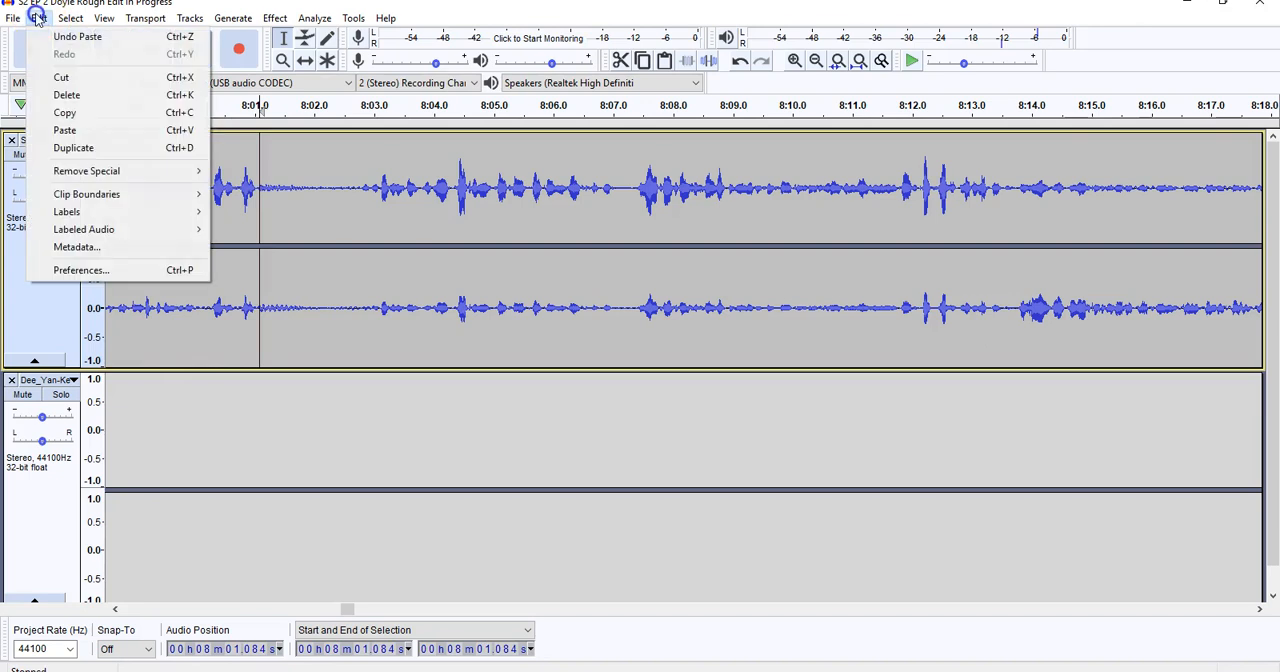
click(65, 40)
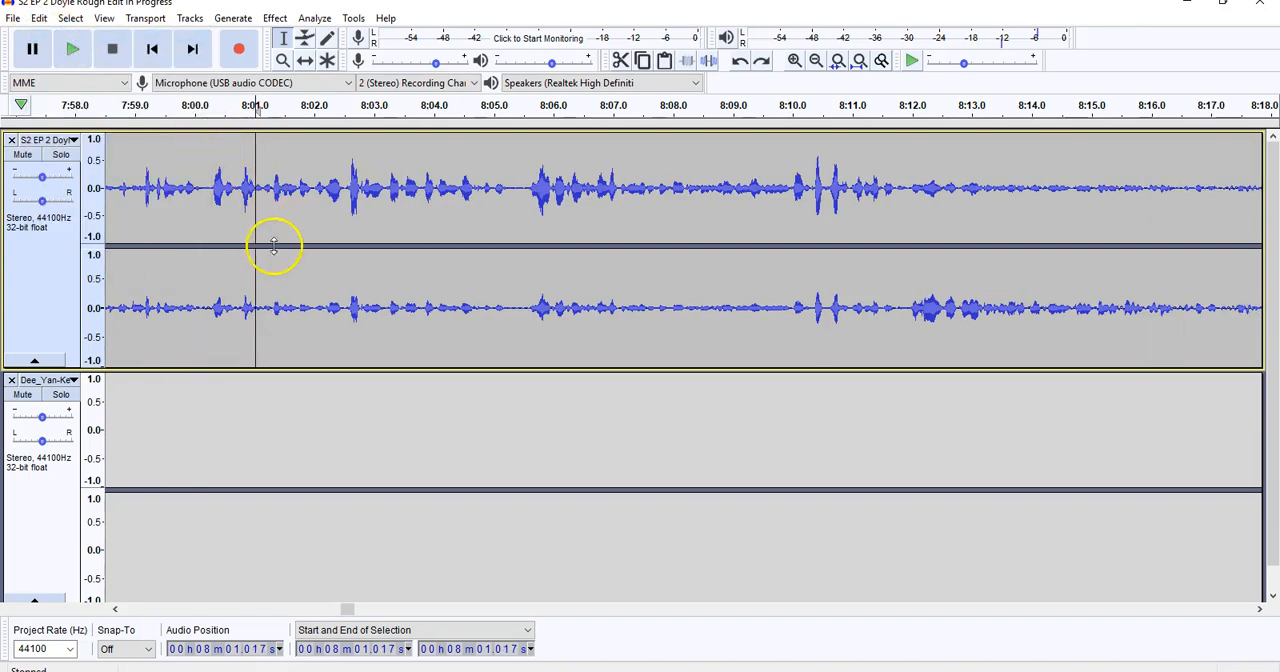
Paste the BONG Sfx clip into the music track at about 8:00.9, beneath the podcast speech.
click(255, 390)
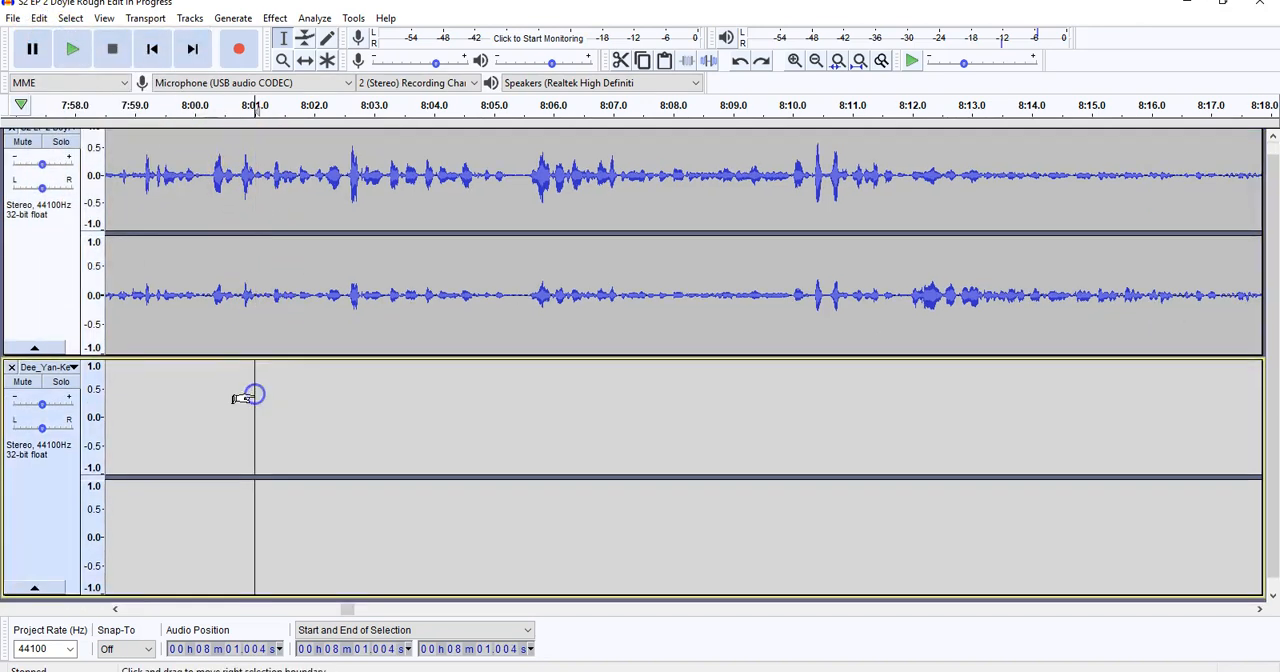
click(40, 18)
click(90, 128)
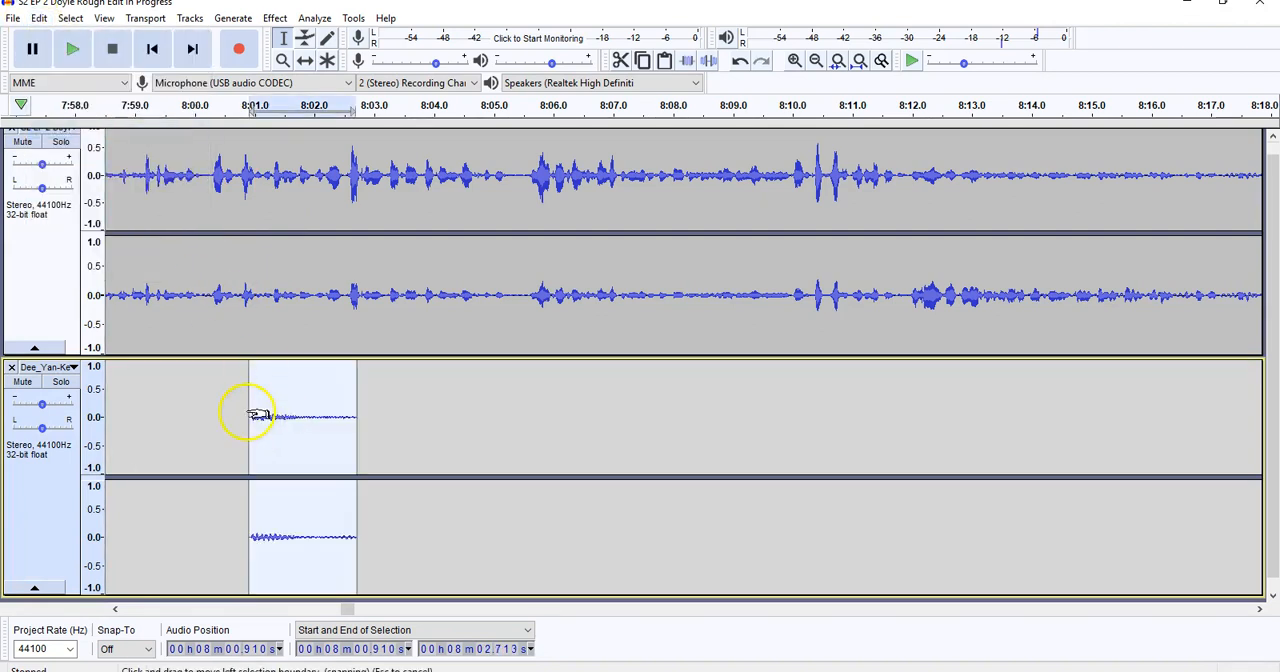
Play both tracks from about 7:59.3 to hear the bong sound effect beneath the speech, and stop playback.
click(155, 205)
click(72, 48)
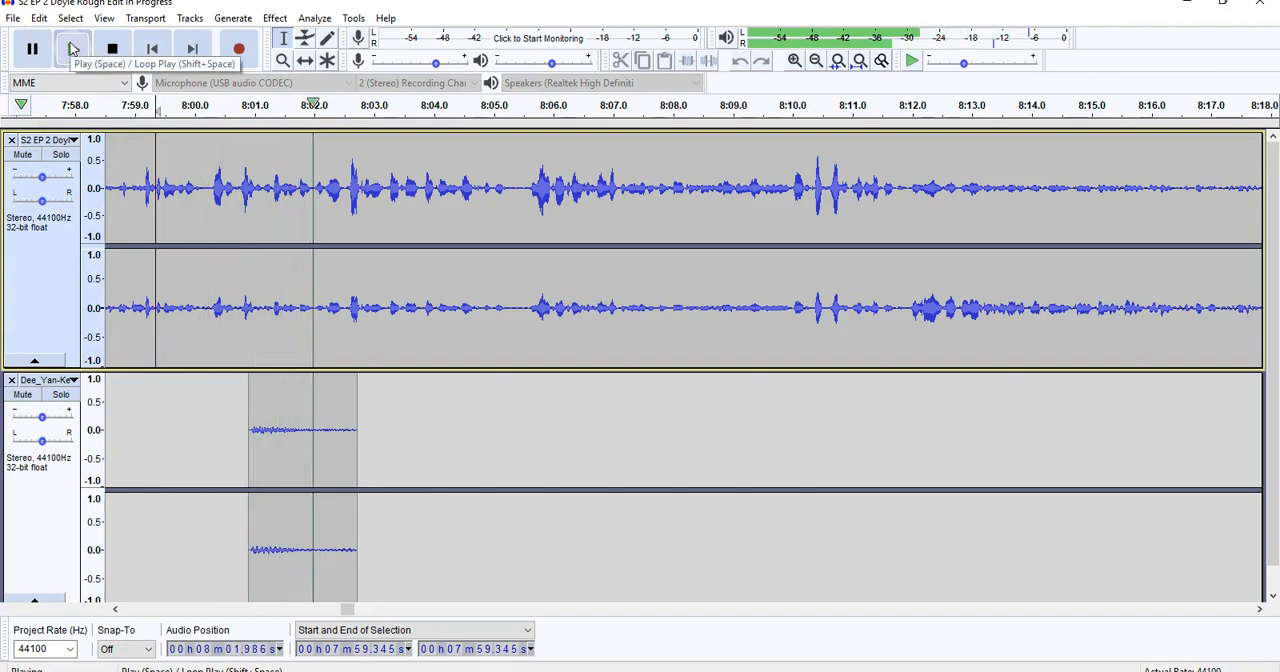
click(110, 50)
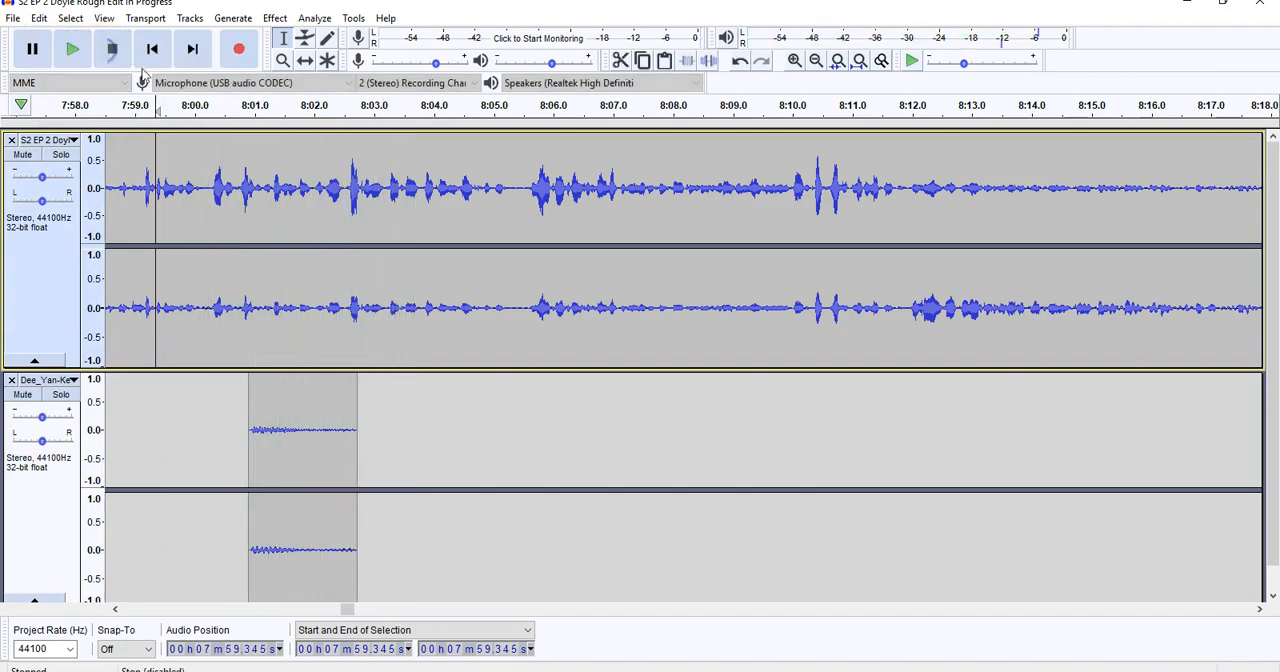
Export the project as an MP3 named PPP DEMO, accepting the stereo mixdown and leaving the metadata tags blank.
click(358, 612)
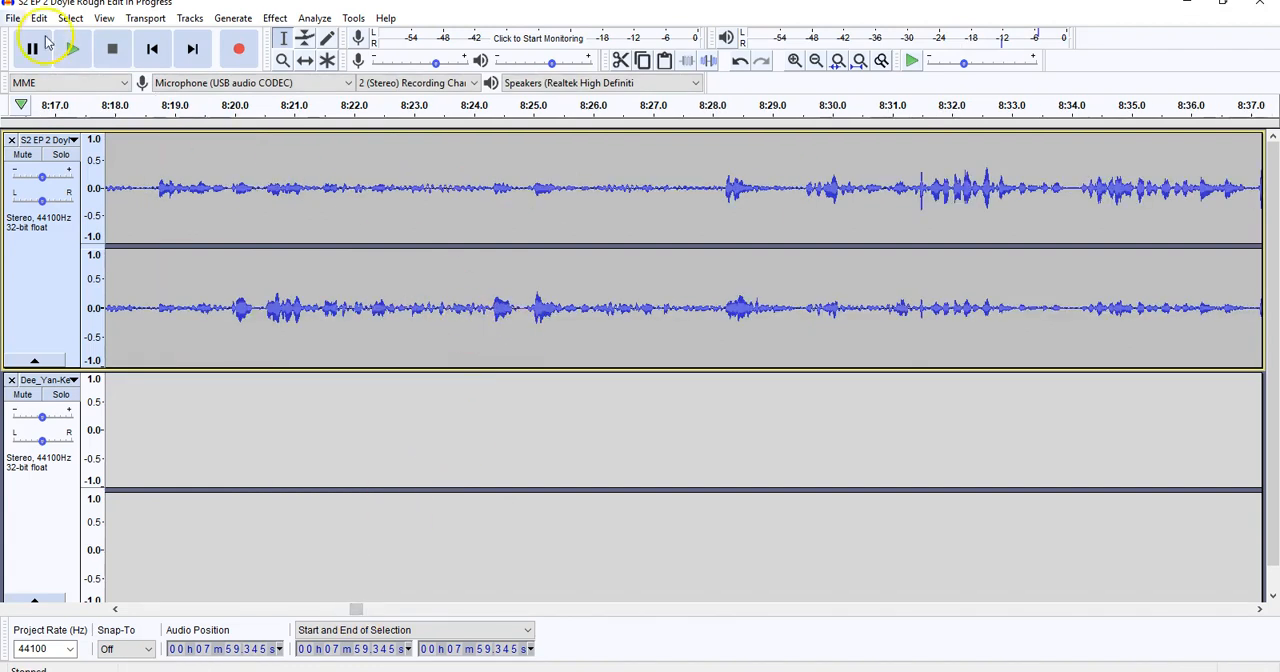
click(14, 19)
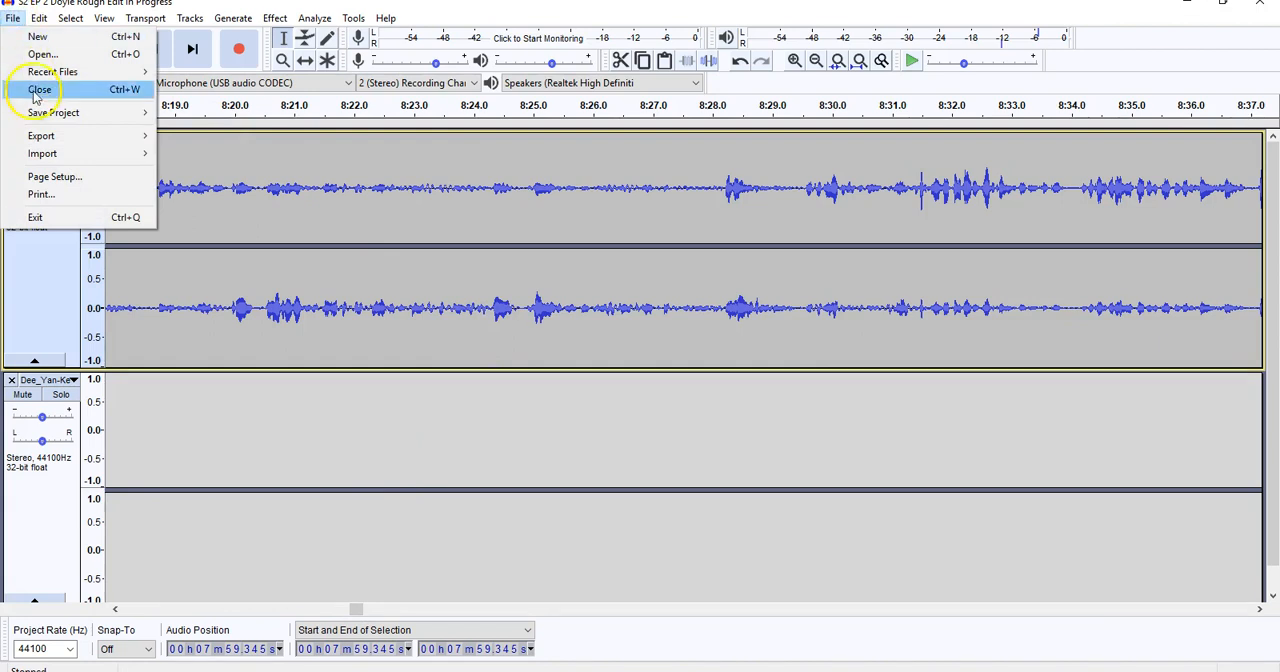
mouse_move(52, 140)
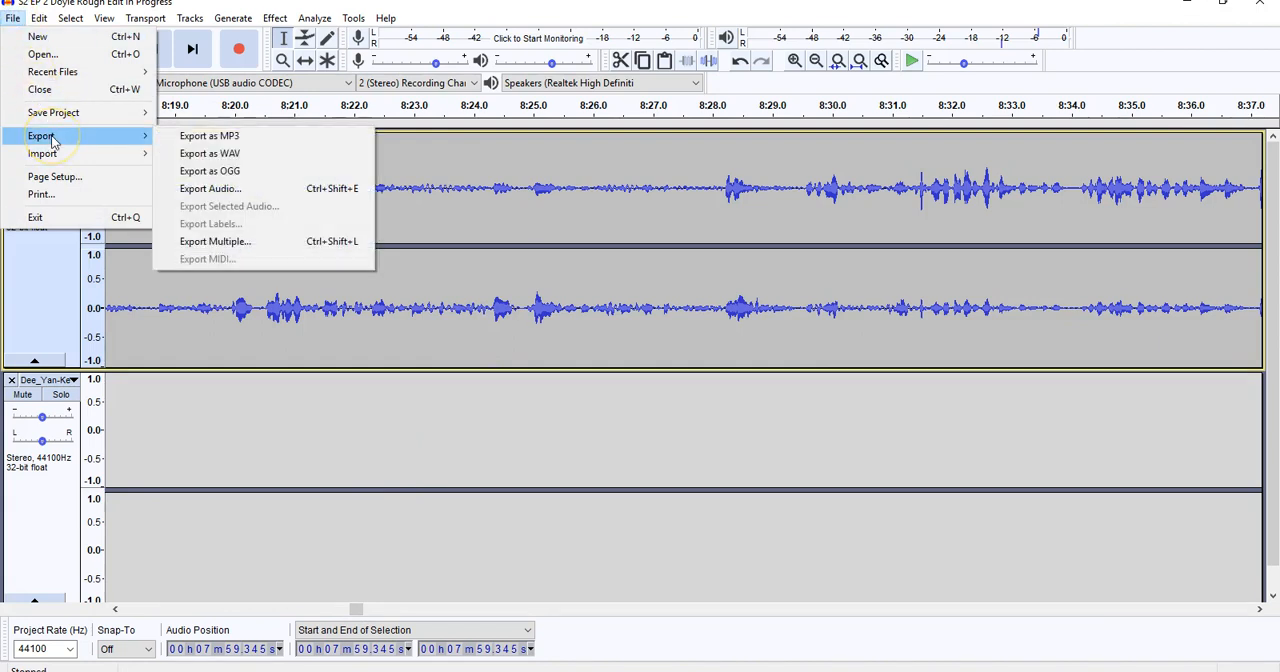
click(251, 135)
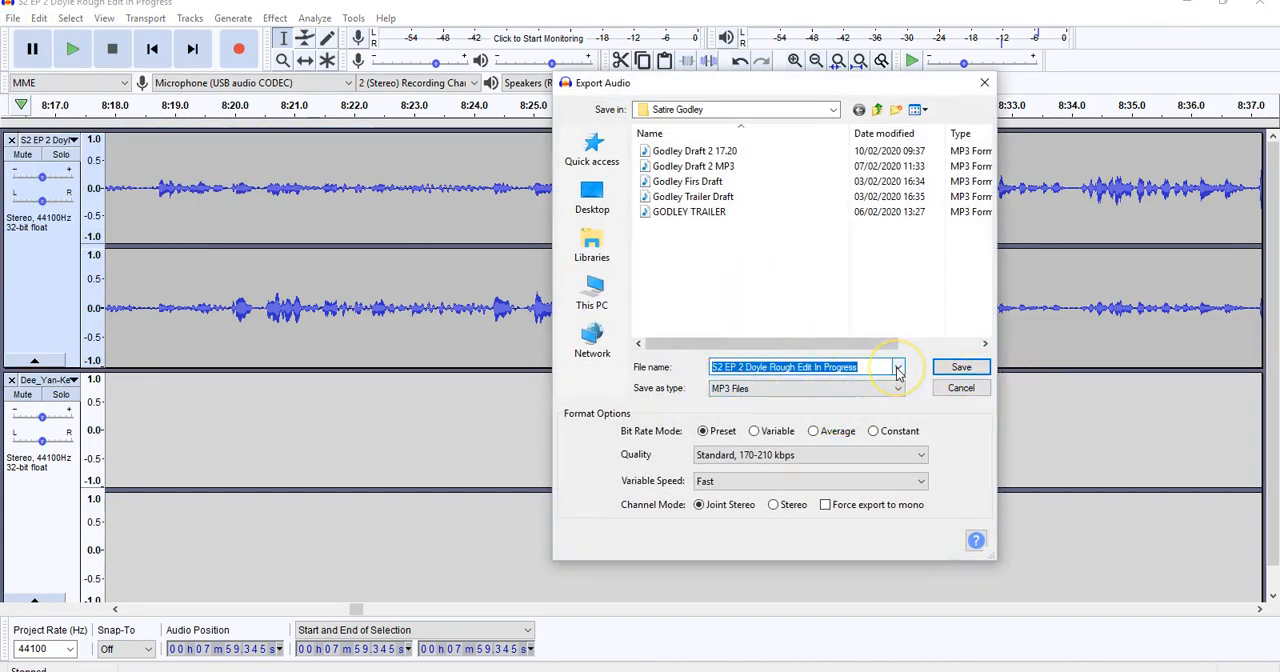
text(PPP DEMO)
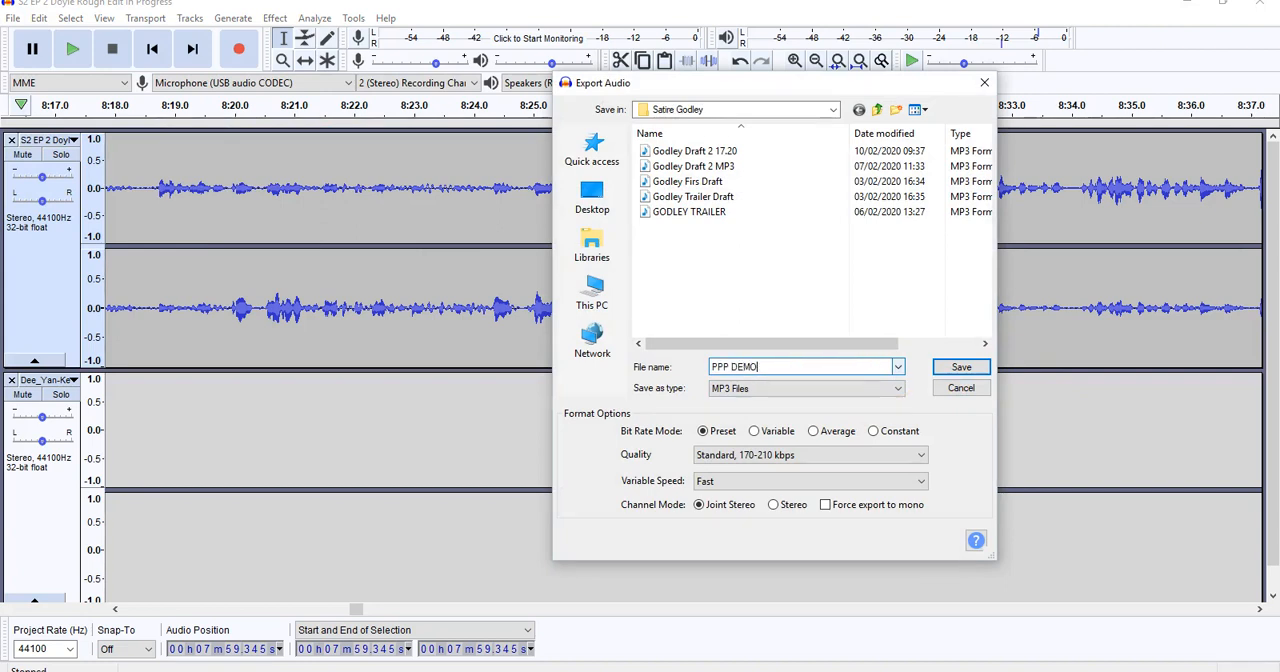
click(961, 367)
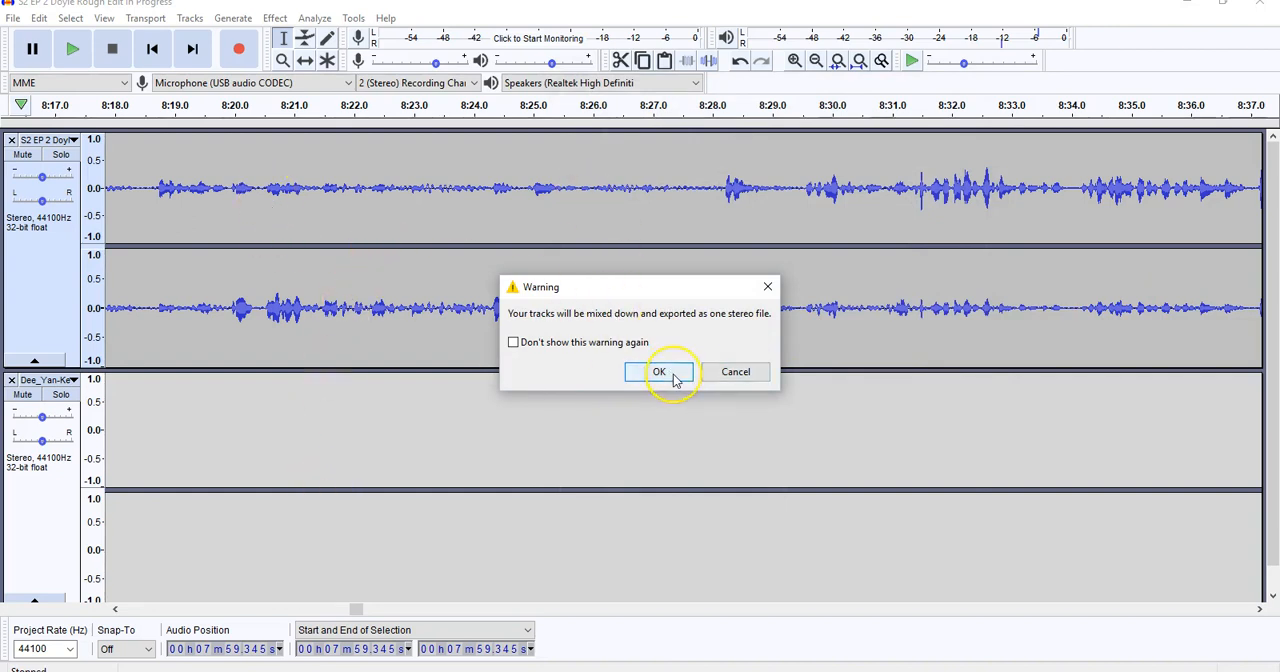
click(669, 373)
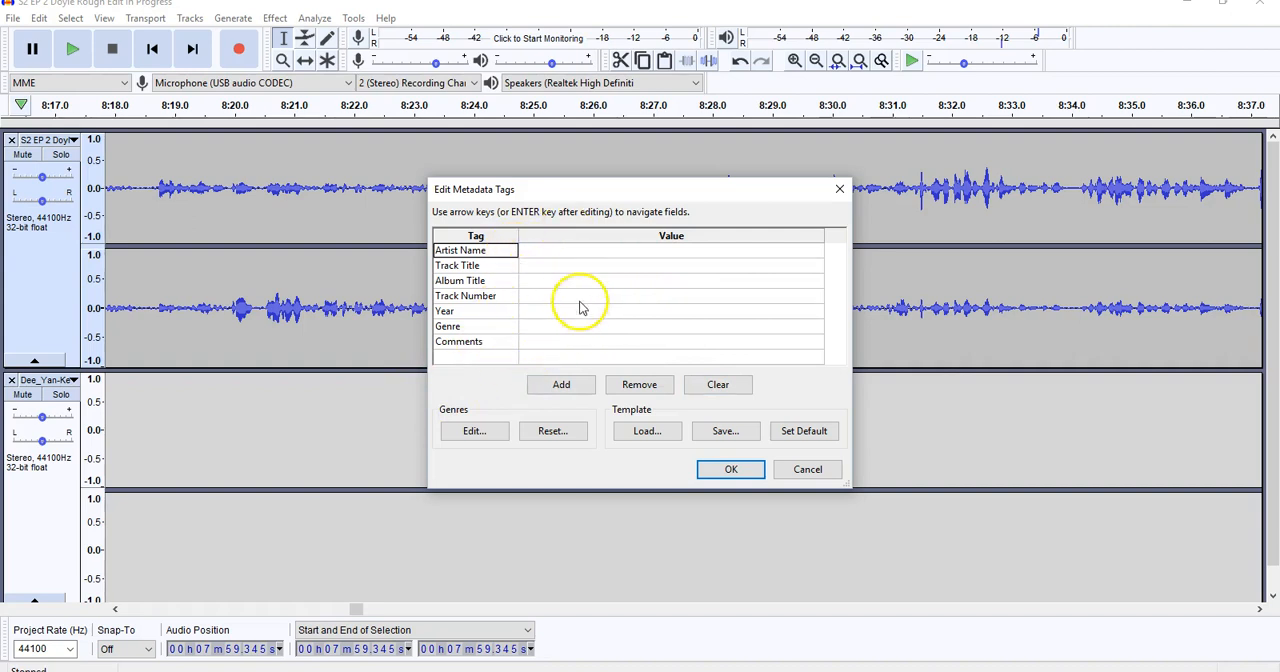
click(728, 472)
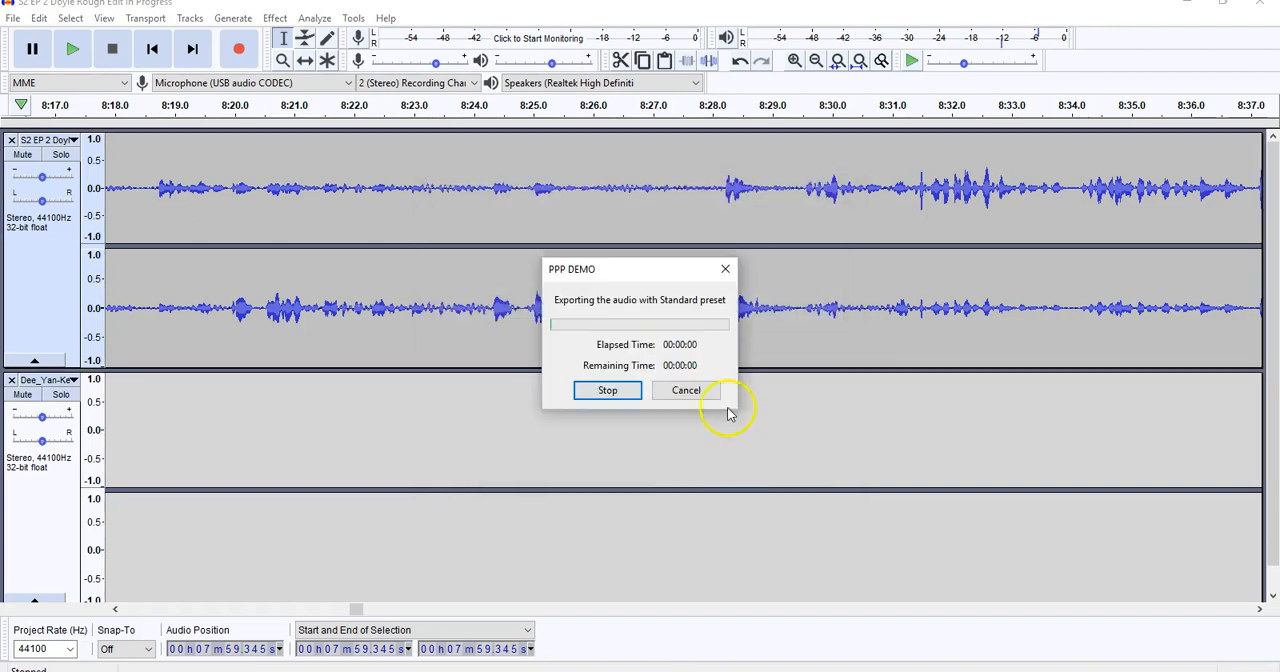